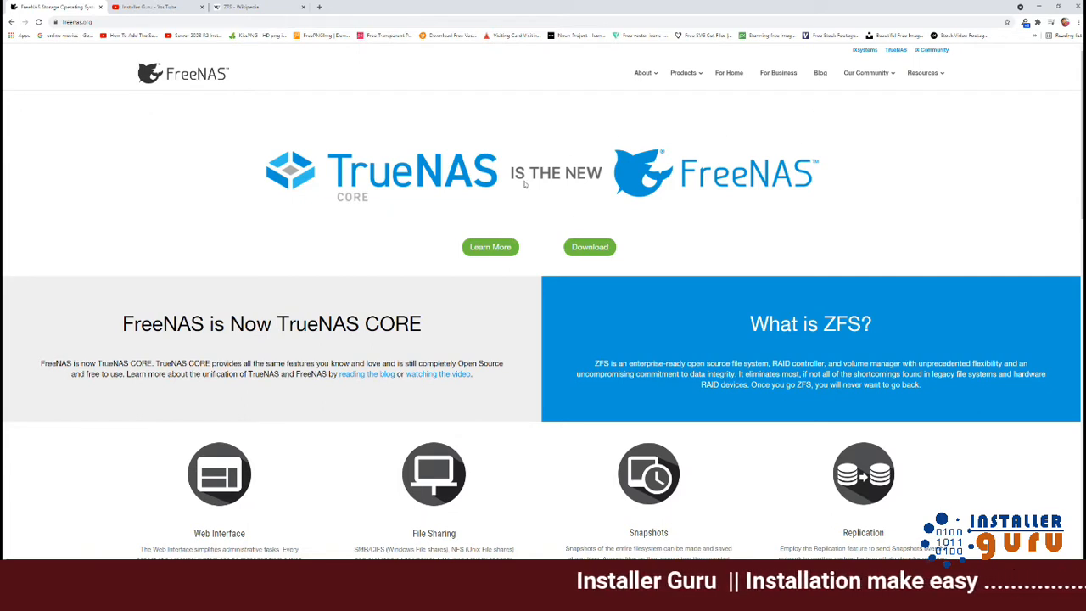
Skim the FreeNAS features, highlighting the Web Interface description, then switch to the ZFS Wikipedia tab.
scroll(446, 230, down, 2)
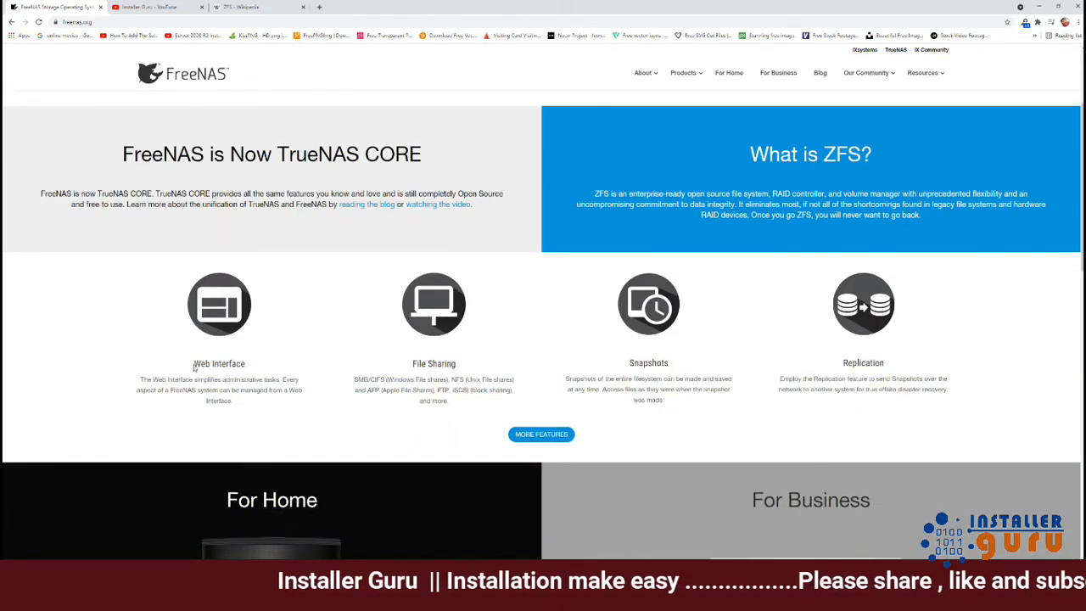
drag(194, 364, 268, 379)
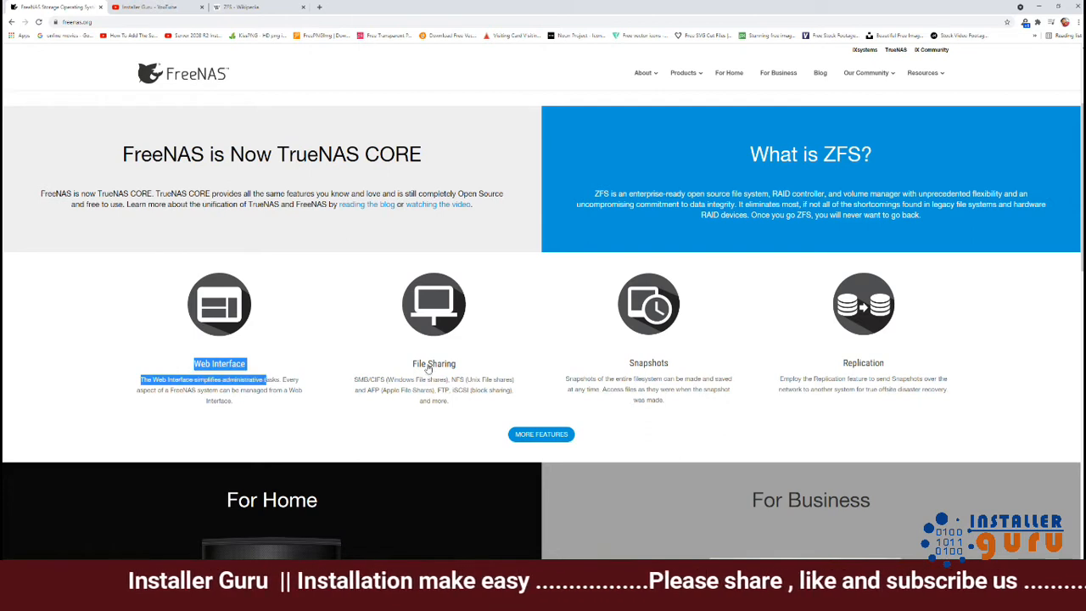
click(376, 415)
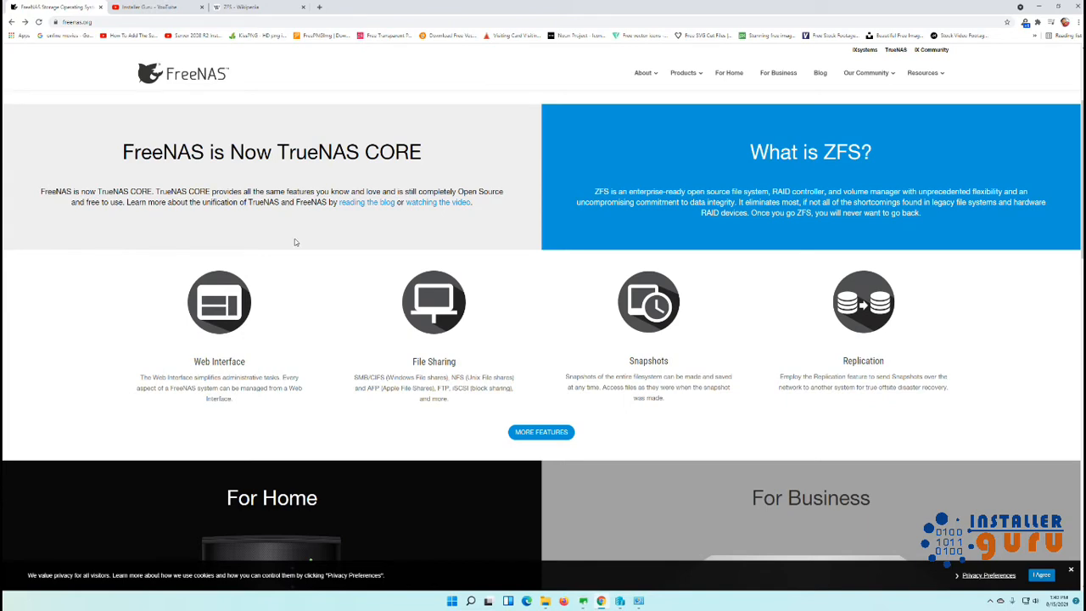
click(284, 6)
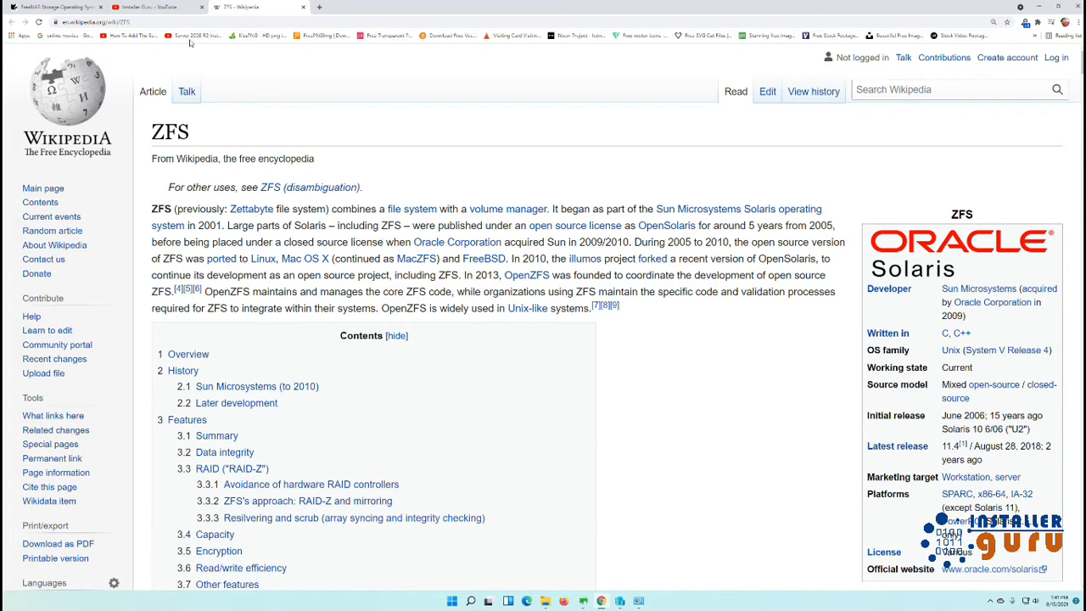
Go back to the FreeNAS home page, scroll through its sections, then return to the top.
click(165, 10)
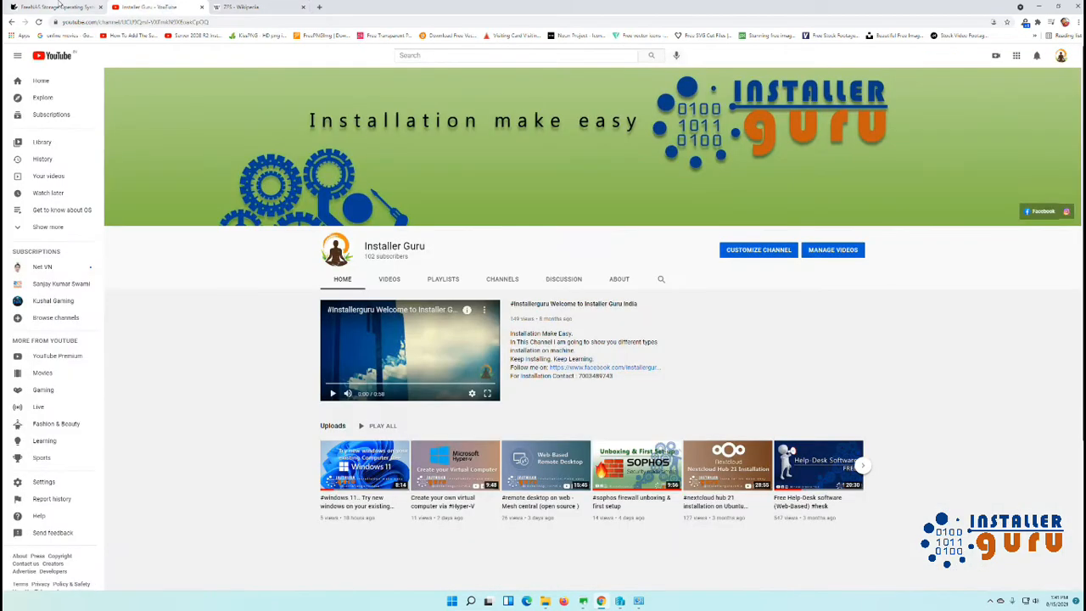
click(55, 7)
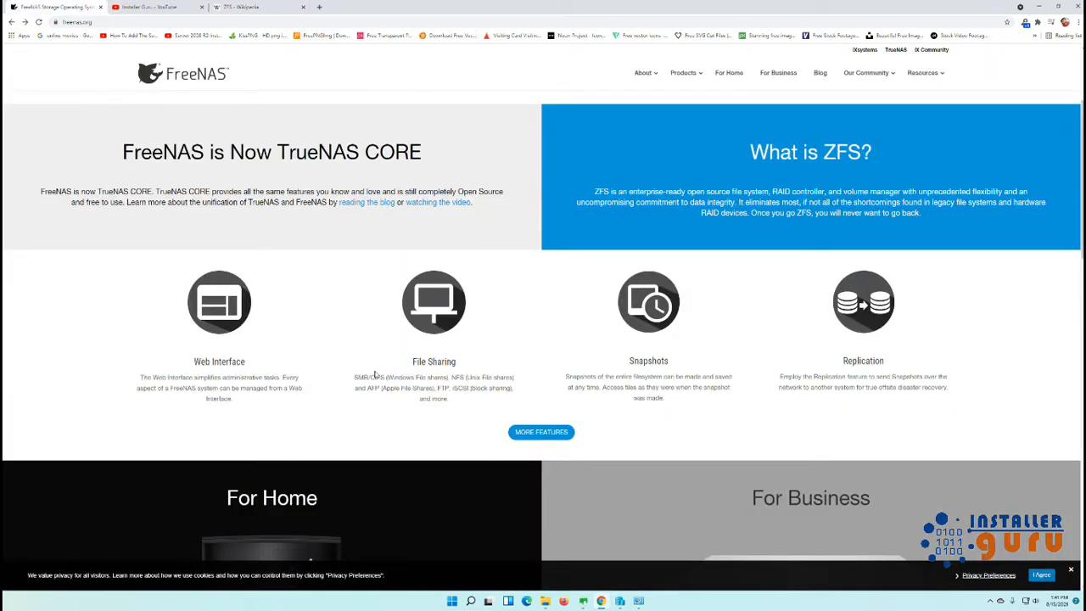
scroll(375, 374, down, 2)
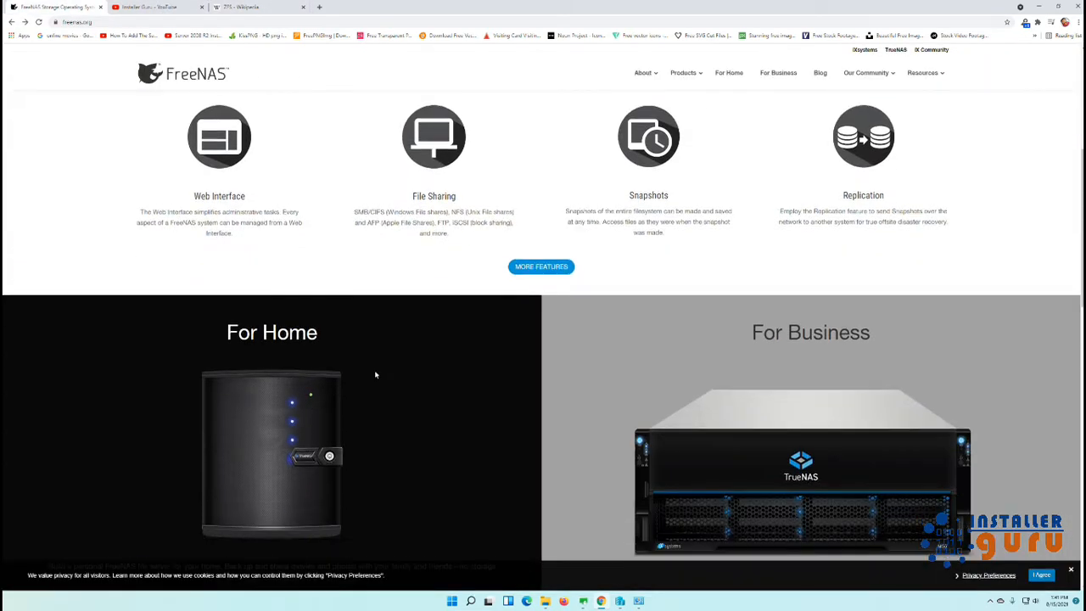
scroll(376, 374, down, 1)
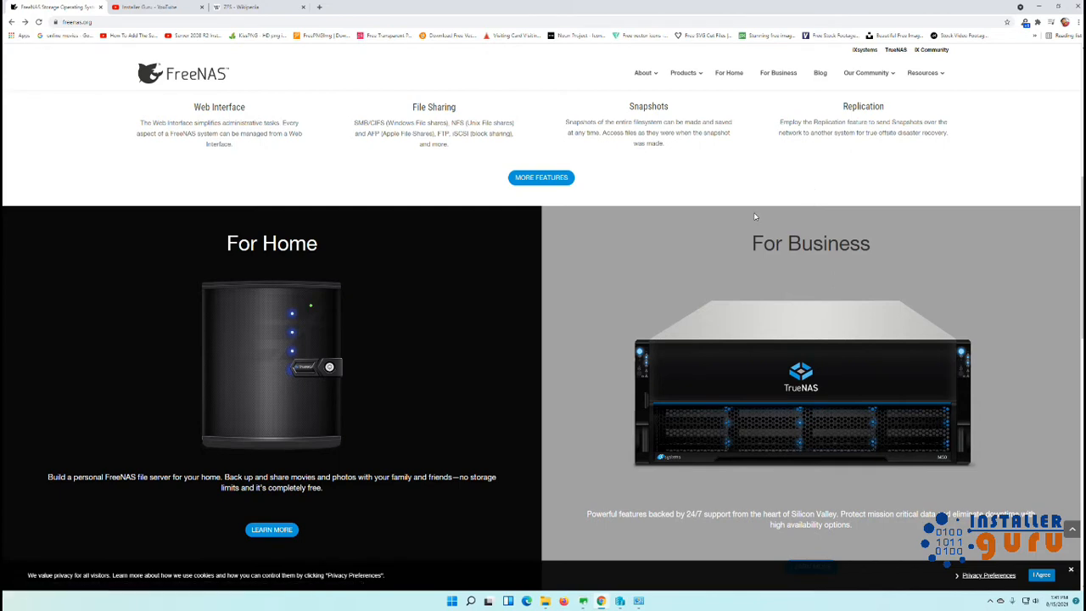
scroll(628, 293, down, 2)
scroll(628, 293, down, 2)
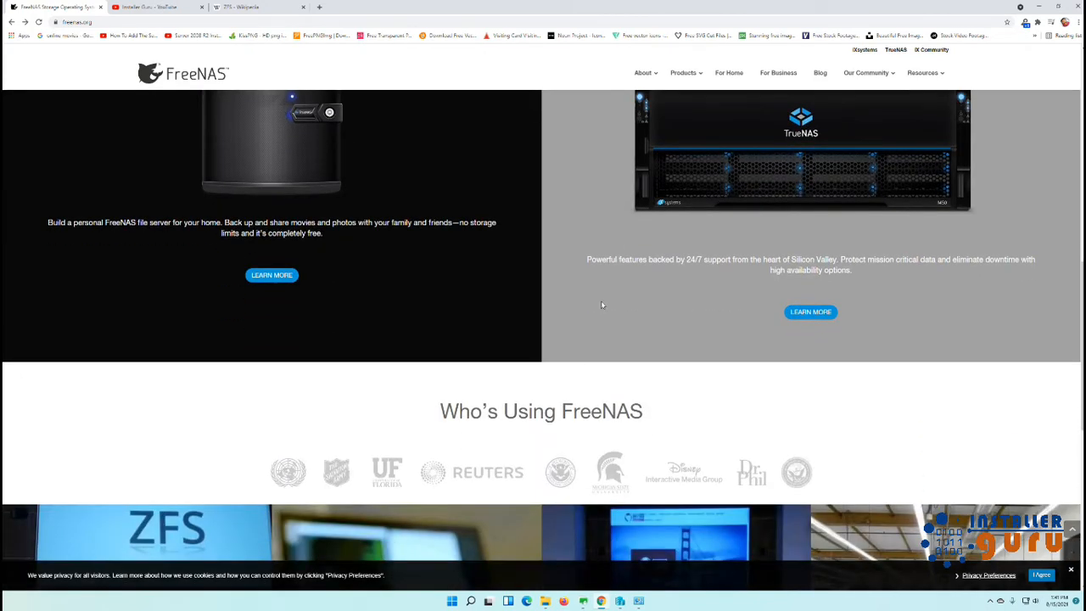
scroll(602, 304, down, 2)
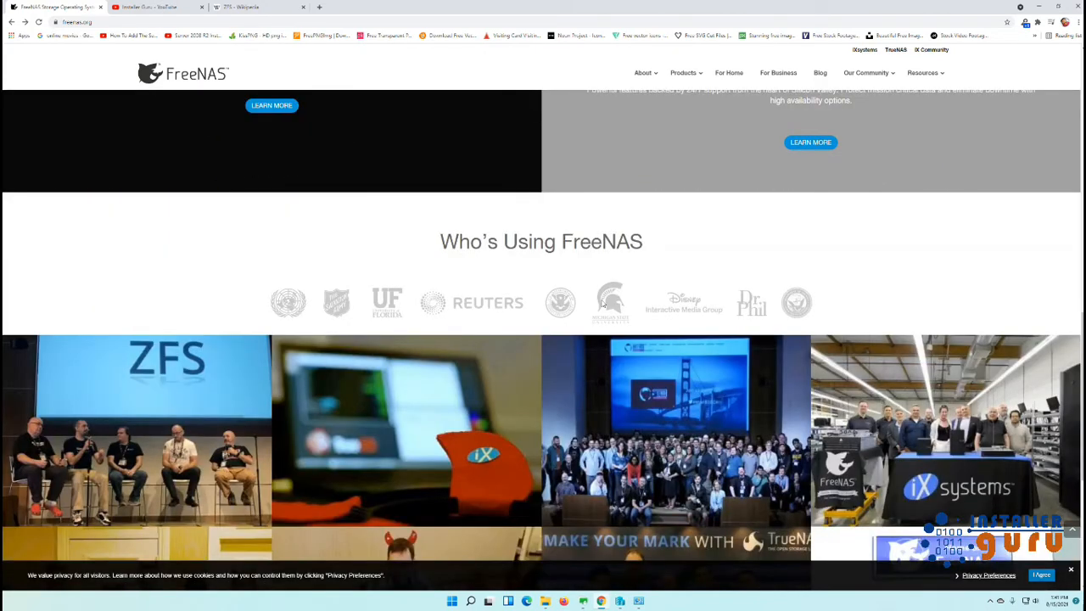
scroll(601, 303, down, 2)
scroll(602, 304, down, 2)
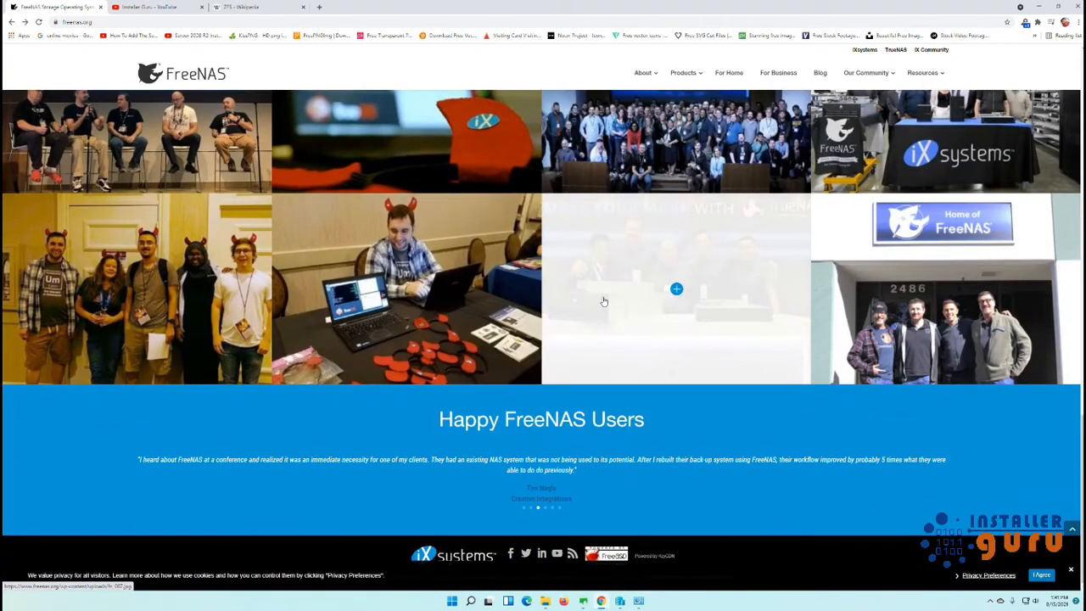
scroll(602, 304, up, 3)
scroll(532, 314, up, 2)
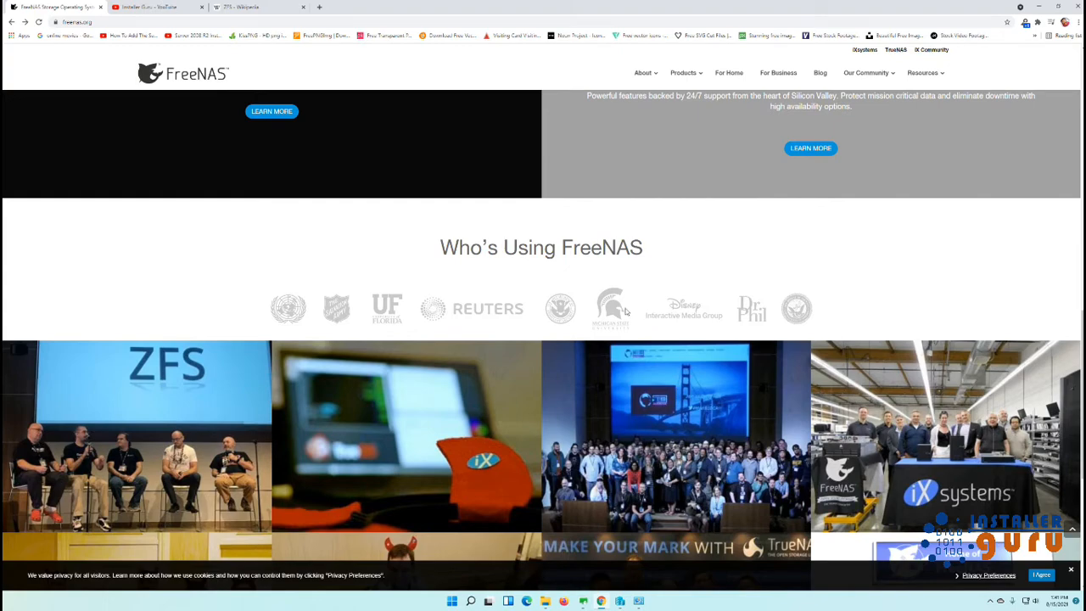
scroll(243, 287, up, 1)
scroll(244, 287, up, 10)
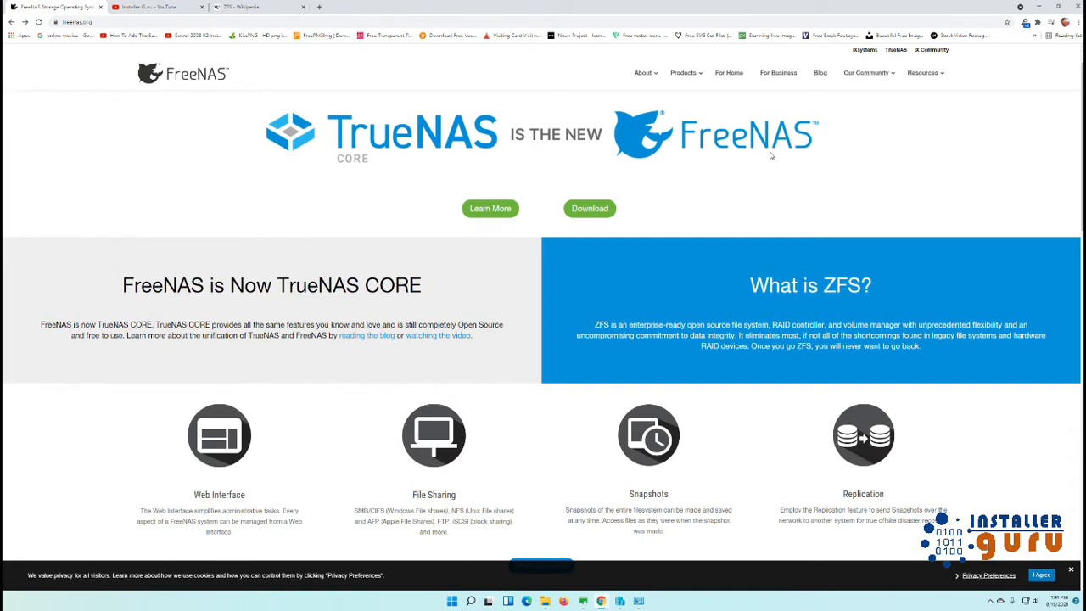
Go to the FreeNAS download page, skipping the newsletter signup.
click(594, 209)
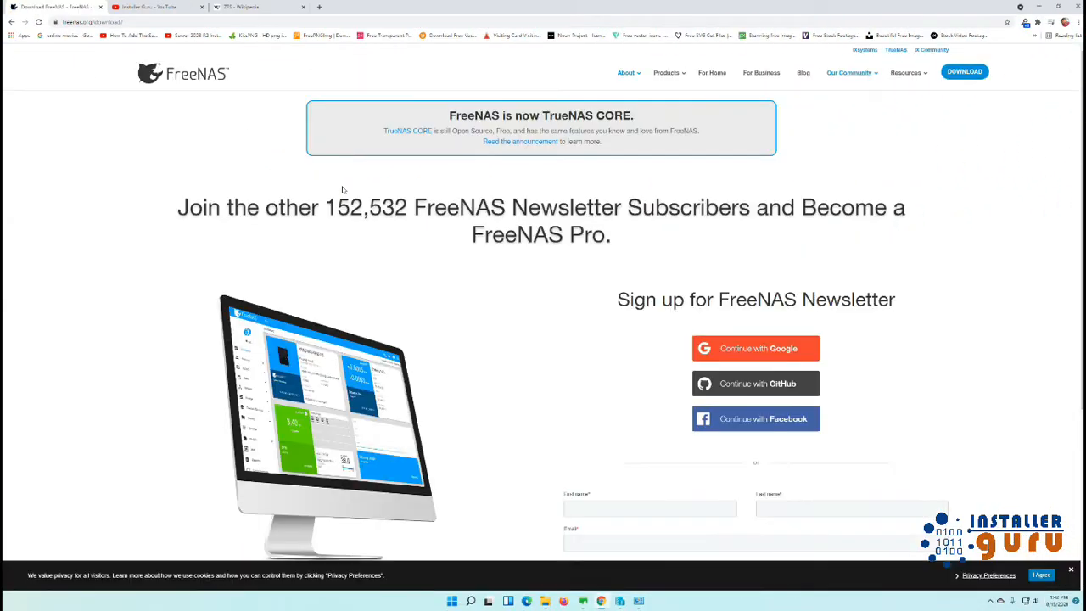
scroll(533, 317, down, 2)
scroll(534, 316, down, 1)
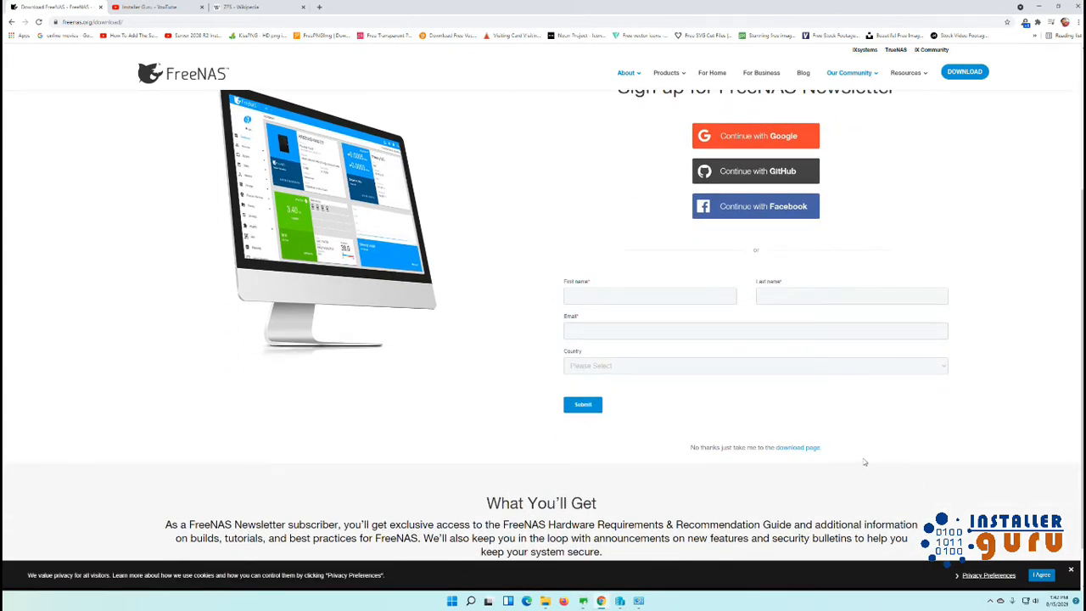
click(786, 450)
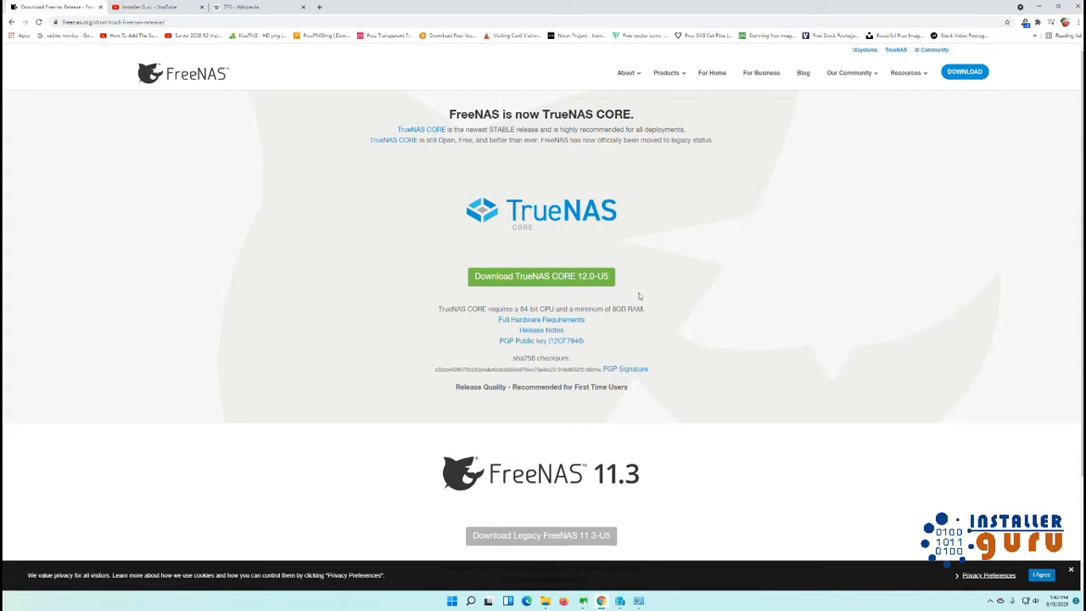
Note the 8GB minimum RAM requirement and open Full Hardware Requirements in a new tab.
drag(440, 309, 662, 314)
right_click(571, 322)
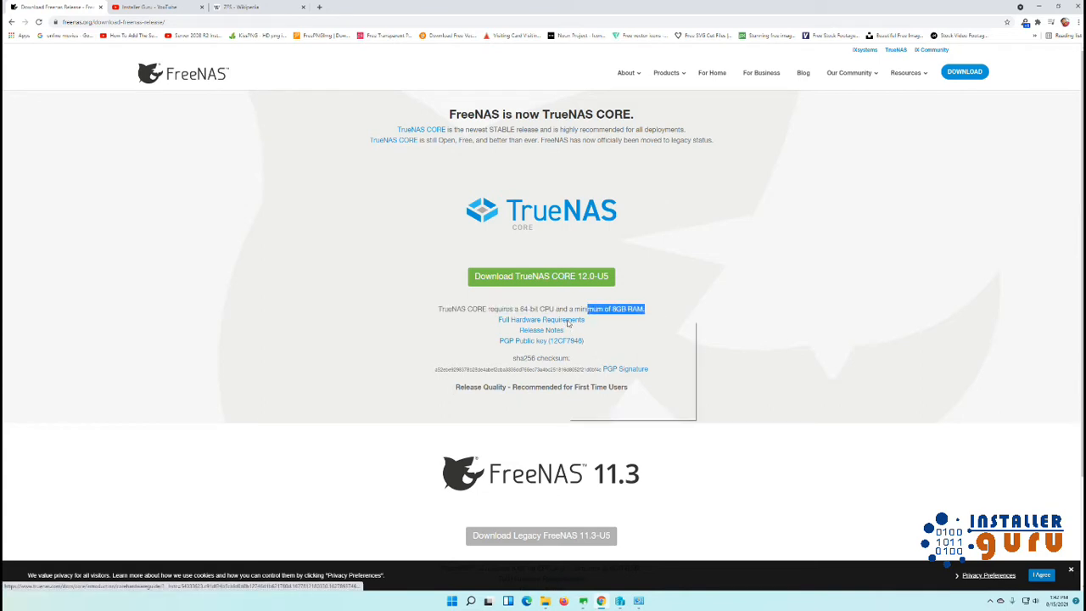
click(594, 333)
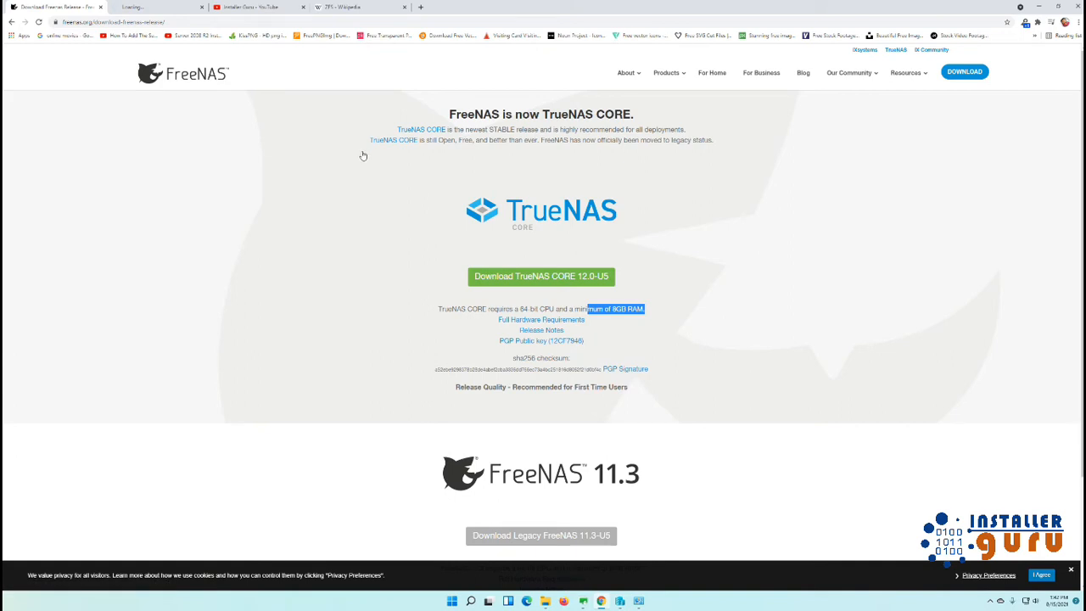
scroll(319, 219, down, 2)
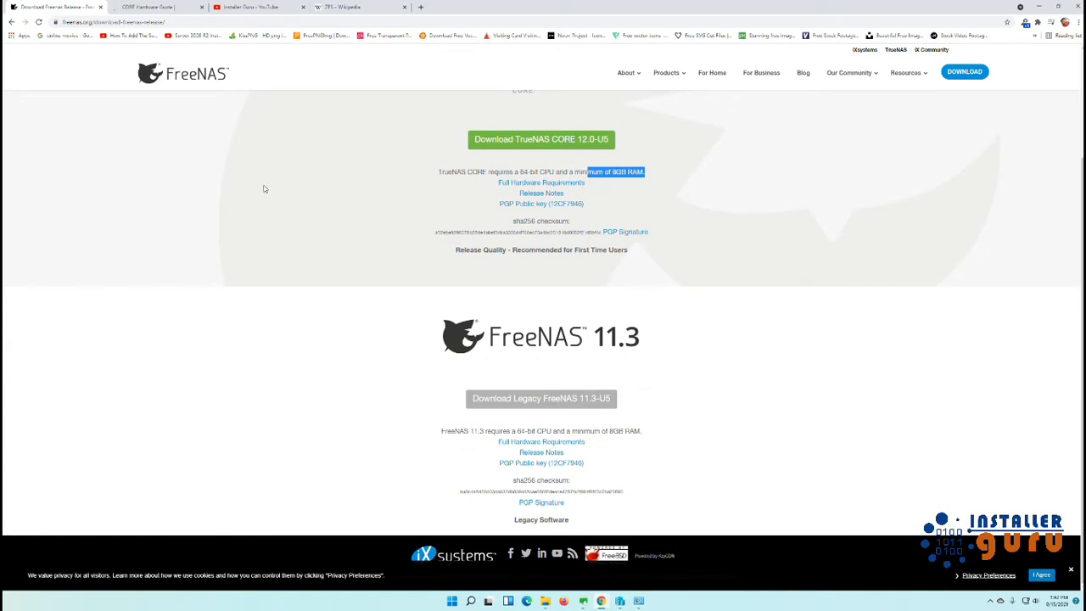
scroll(323, 222, up, 2)
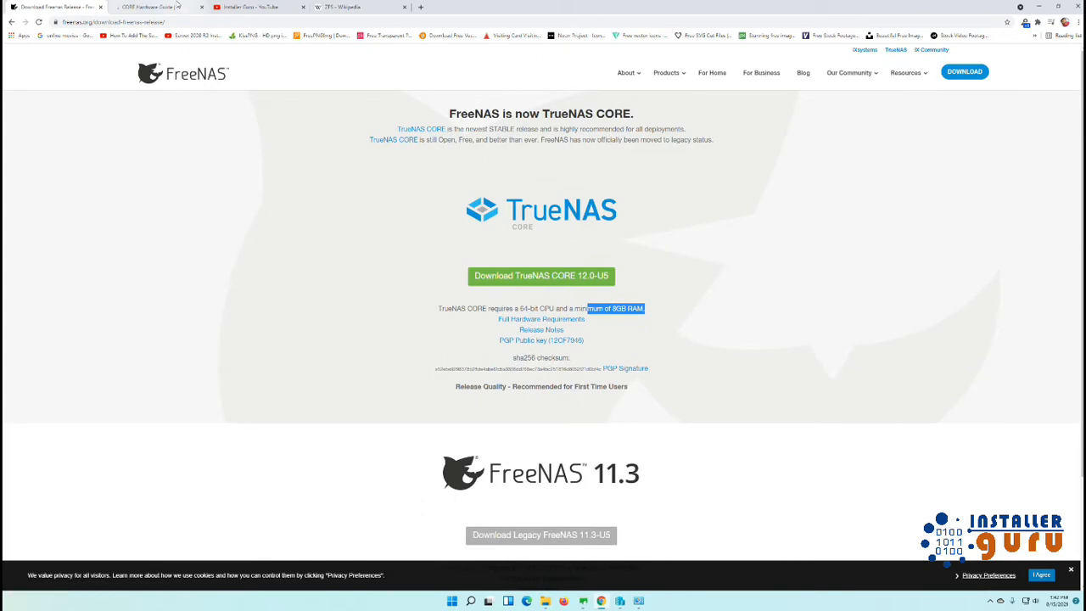
Read the storage sections of the CORE Hardware Guide, then close that tab.
click(178, 6)
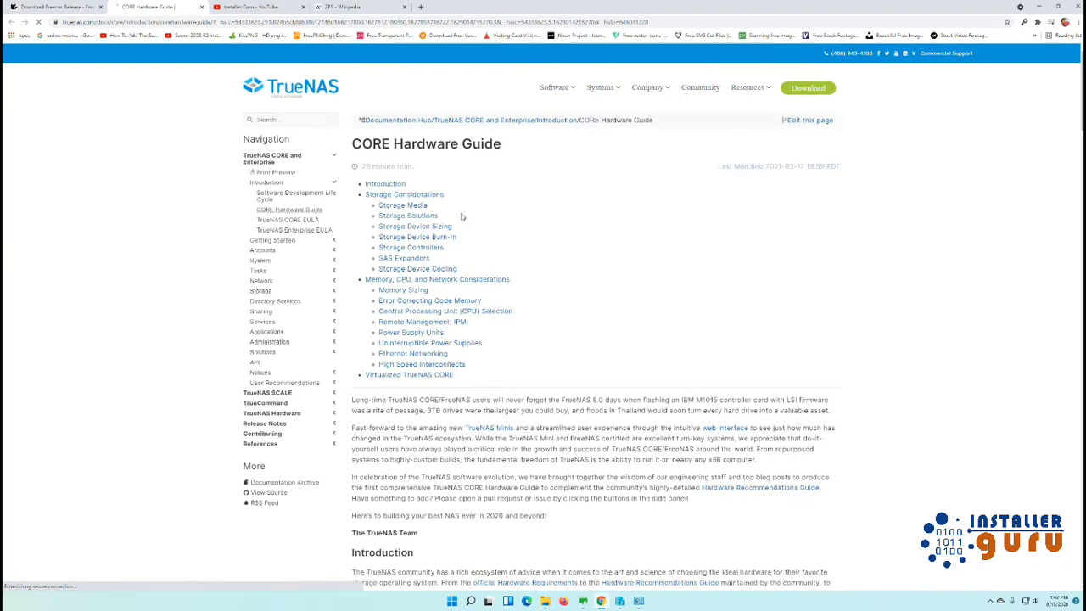
scroll(503, 412, down, 10)
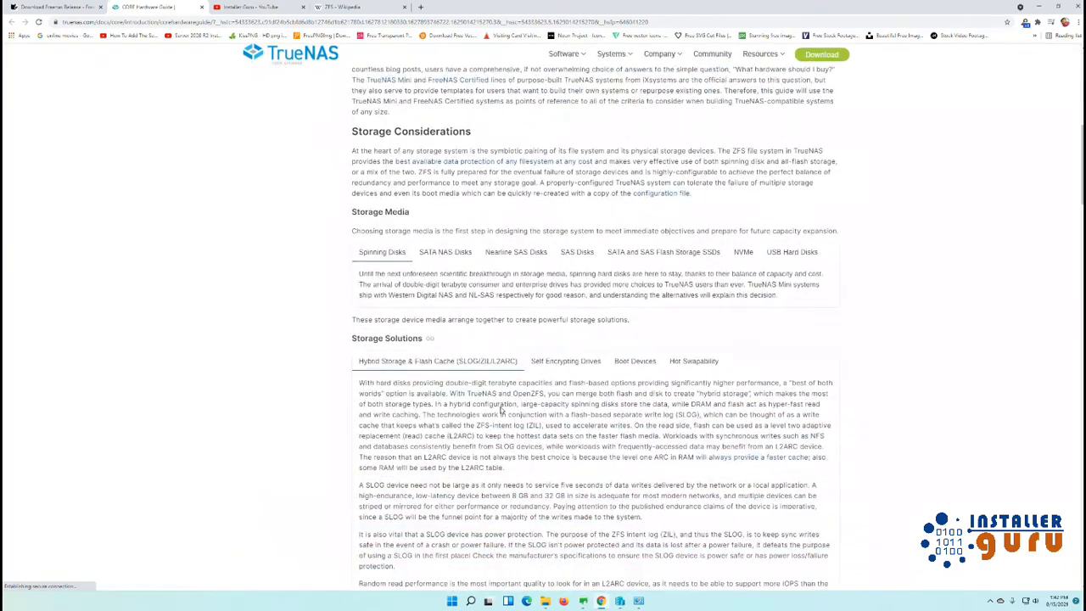
scroll(502, 404, down, 10)
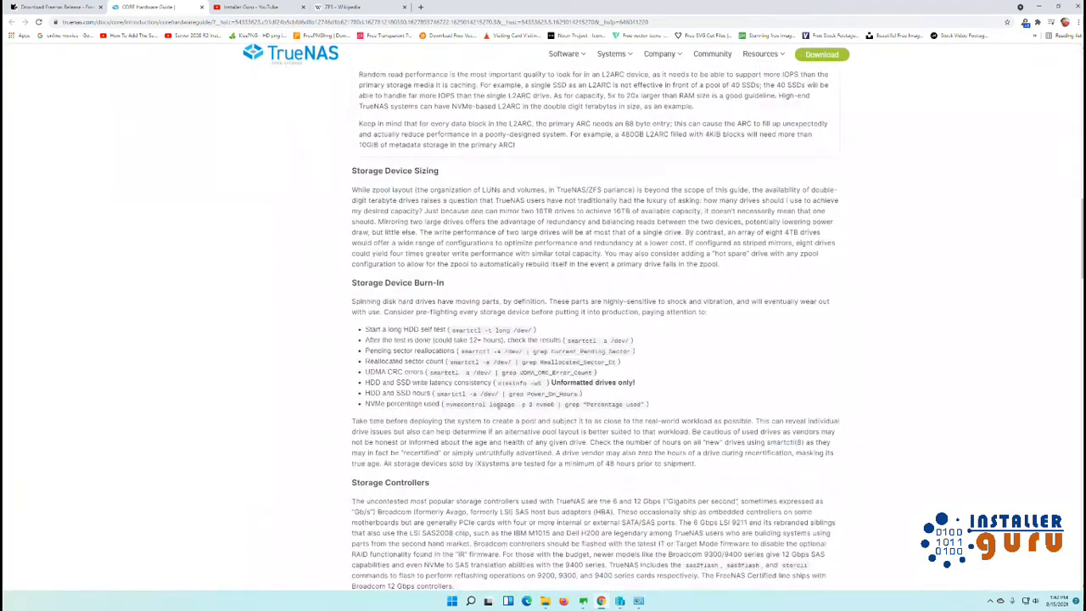
scroll(499, 408, down, 3)
scroll(496, 406, up, 15)
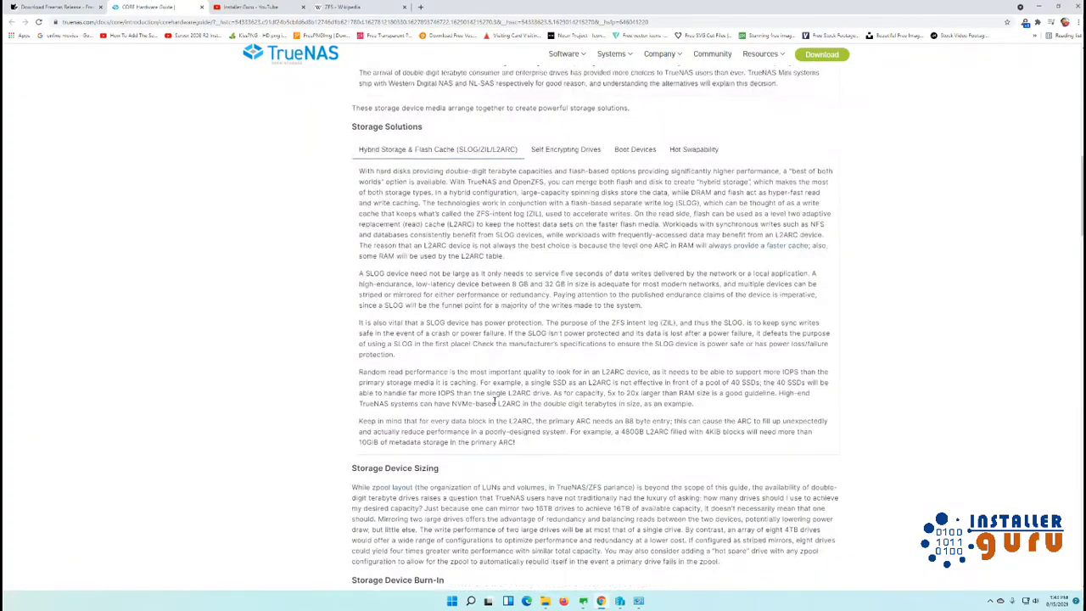
scroll(493, 399, up, 5)
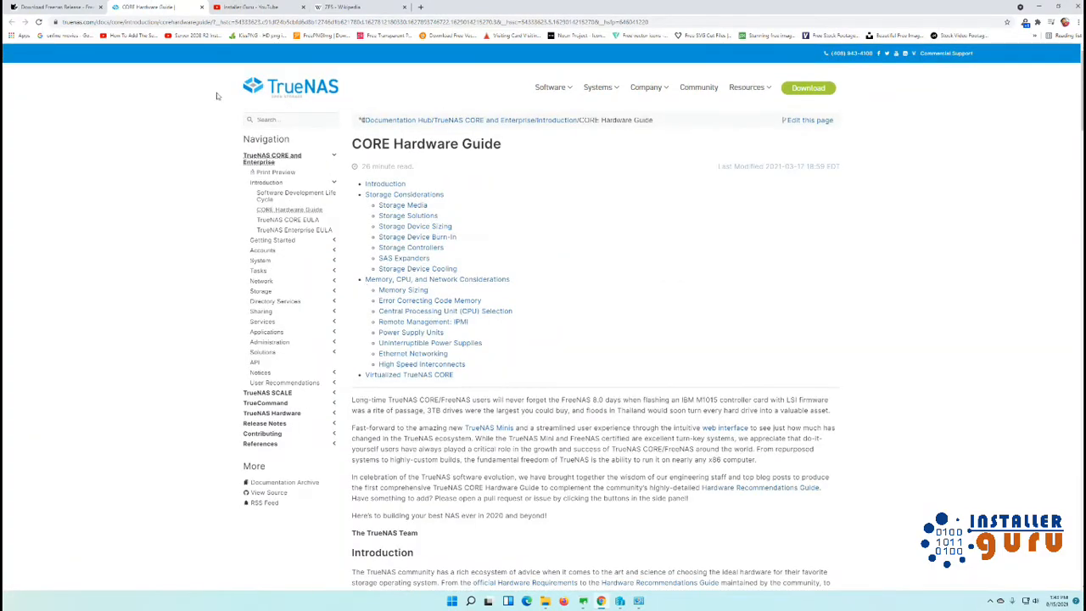
click(201, 7)
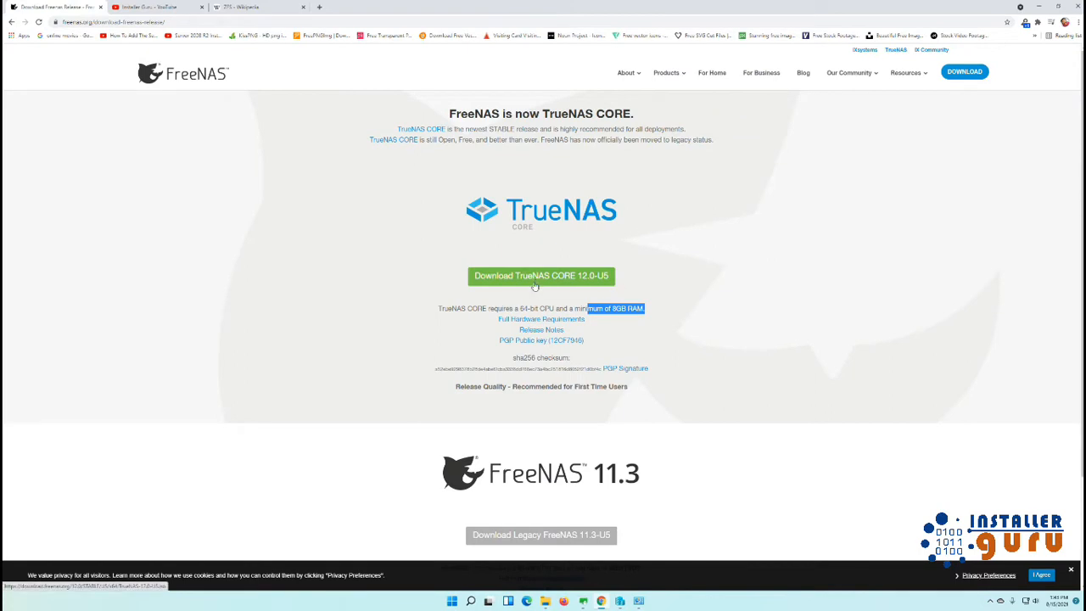
Check the TrueNAS ISO in Downloads, minimise the folder, and bring up Hyper-V Manager.
click(546, 602)
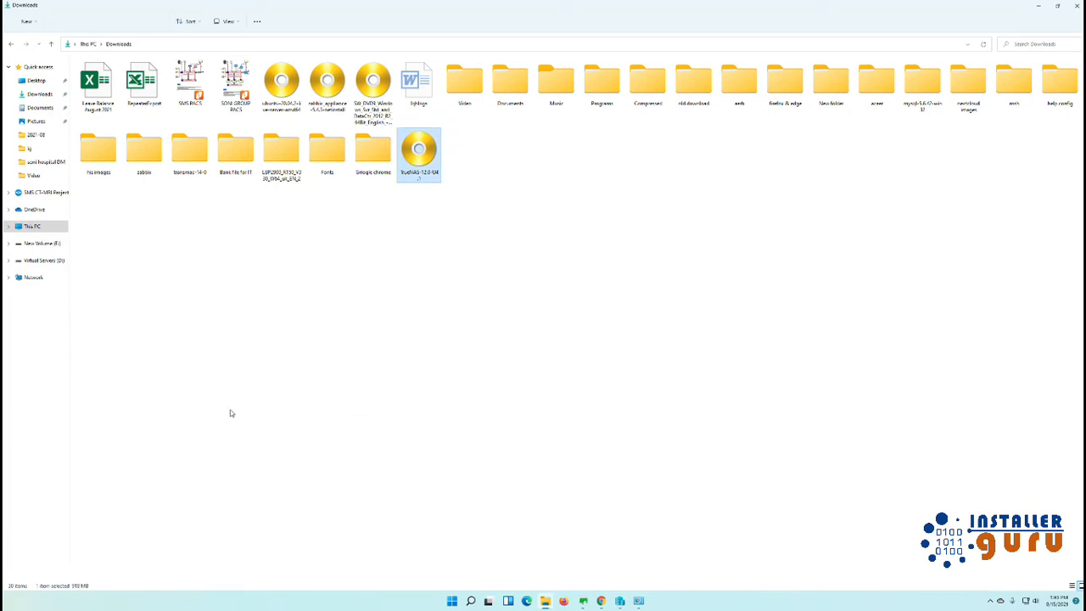
click(472, 314)
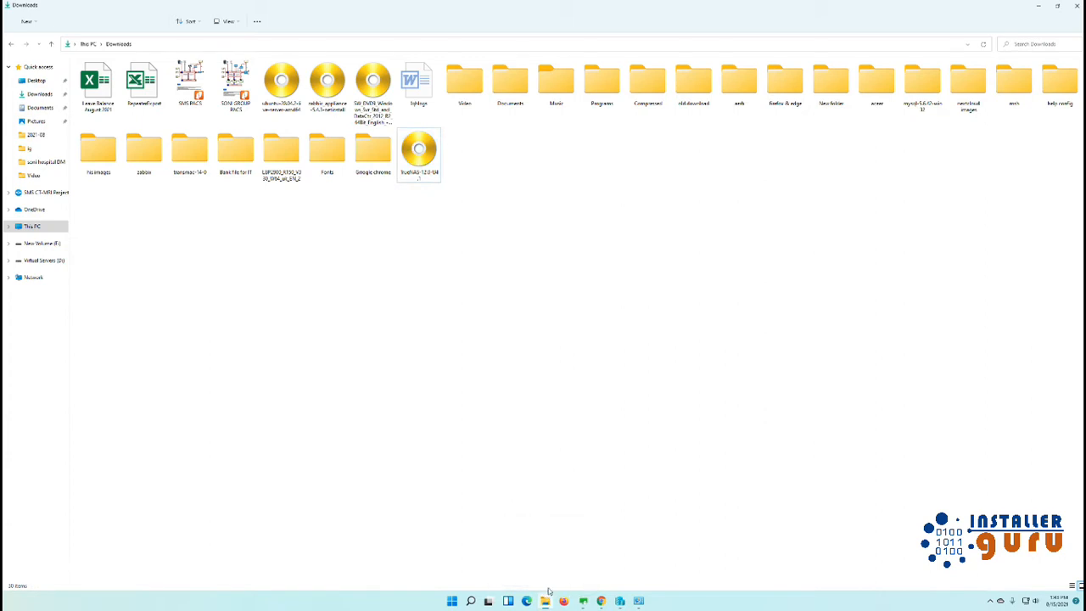
click(547, 599)
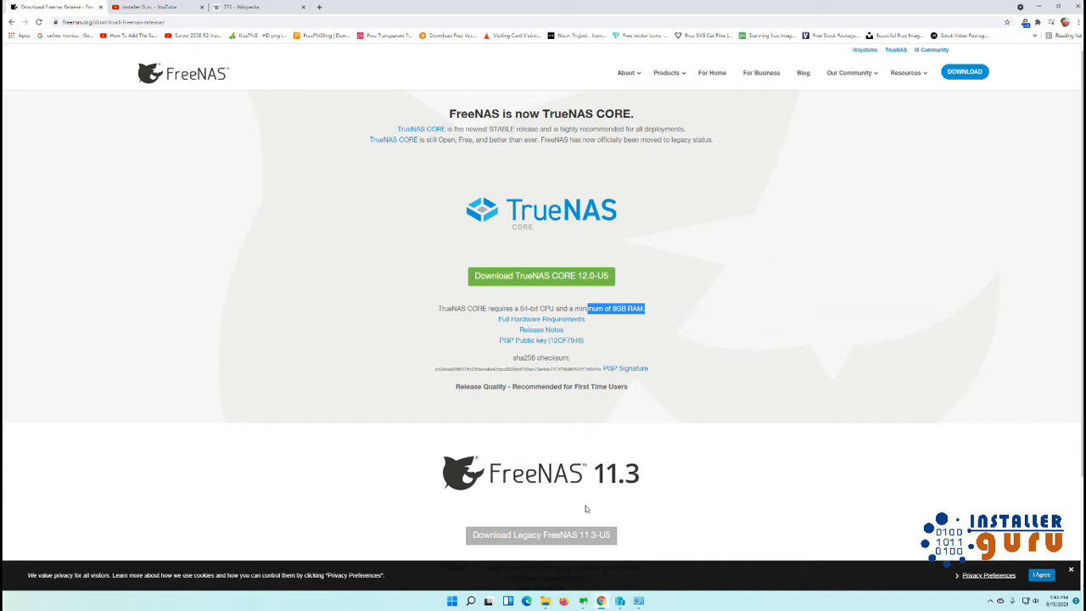
mouse_move(620, 602)
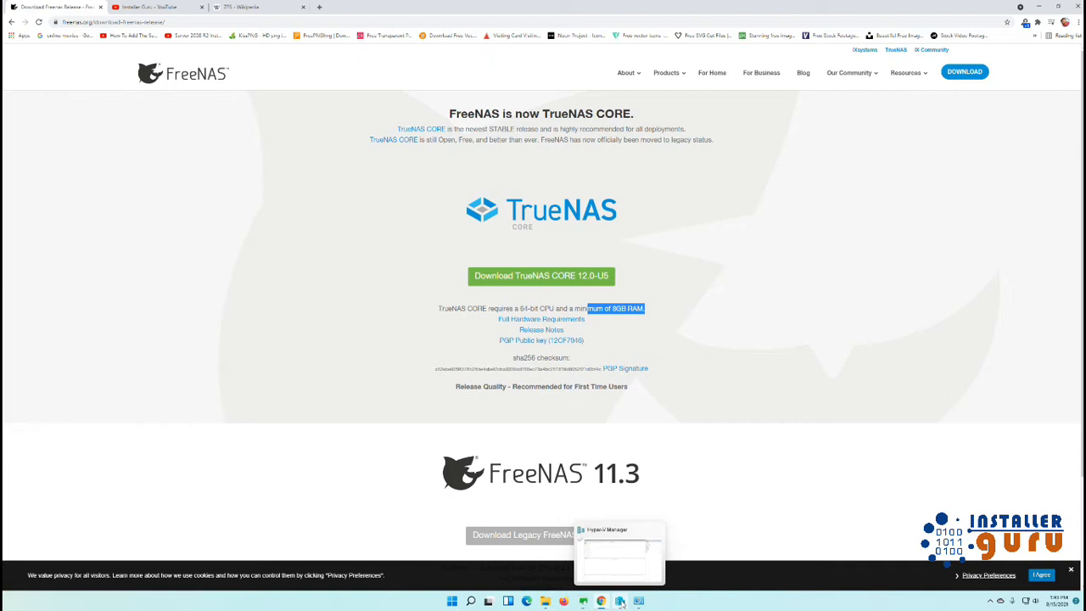
click(620, 601)
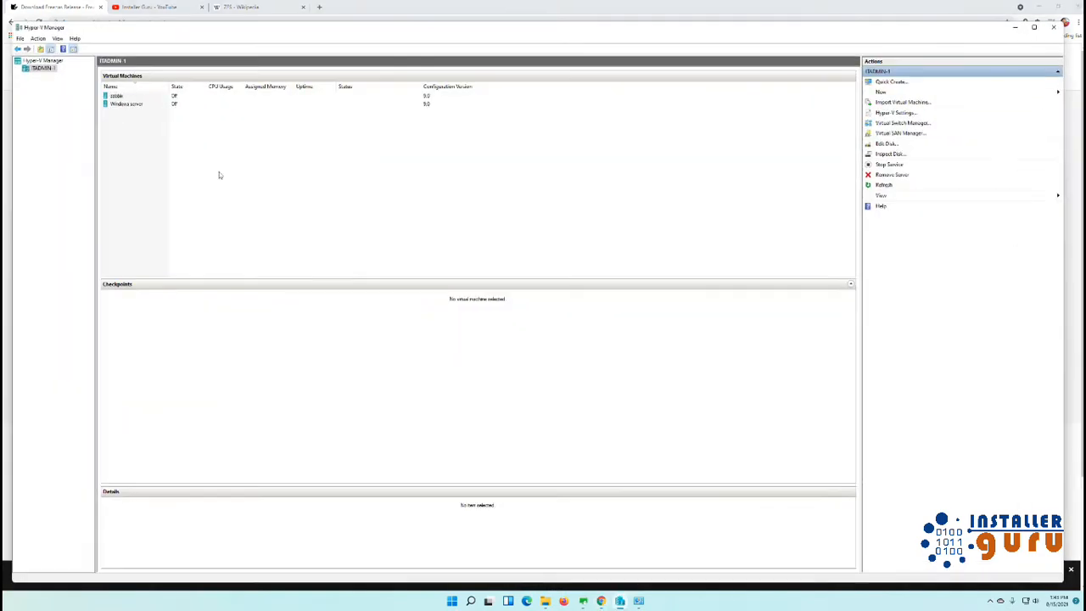
Start a new virtual machine from the host and name it truenas.
right_click(51, 69)
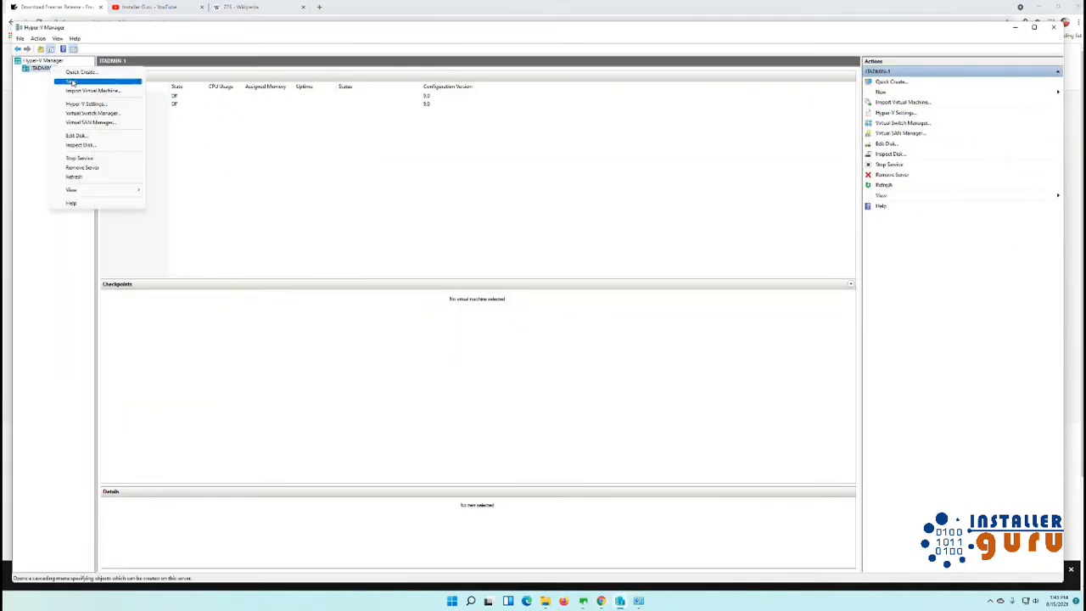
mouse_move(117, 82)
click(170, 83)
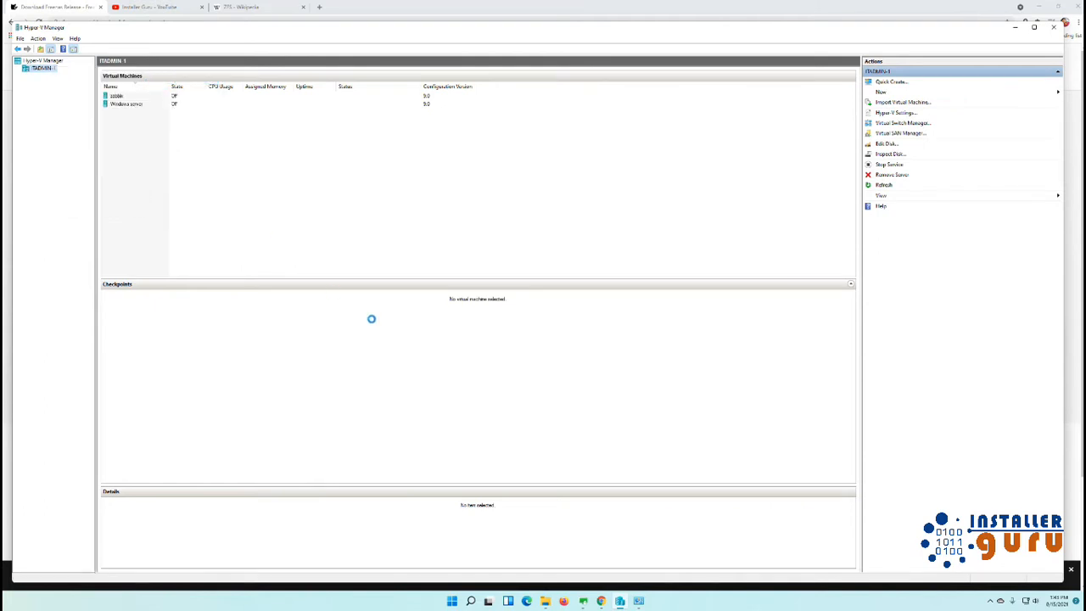
click(592, 441)
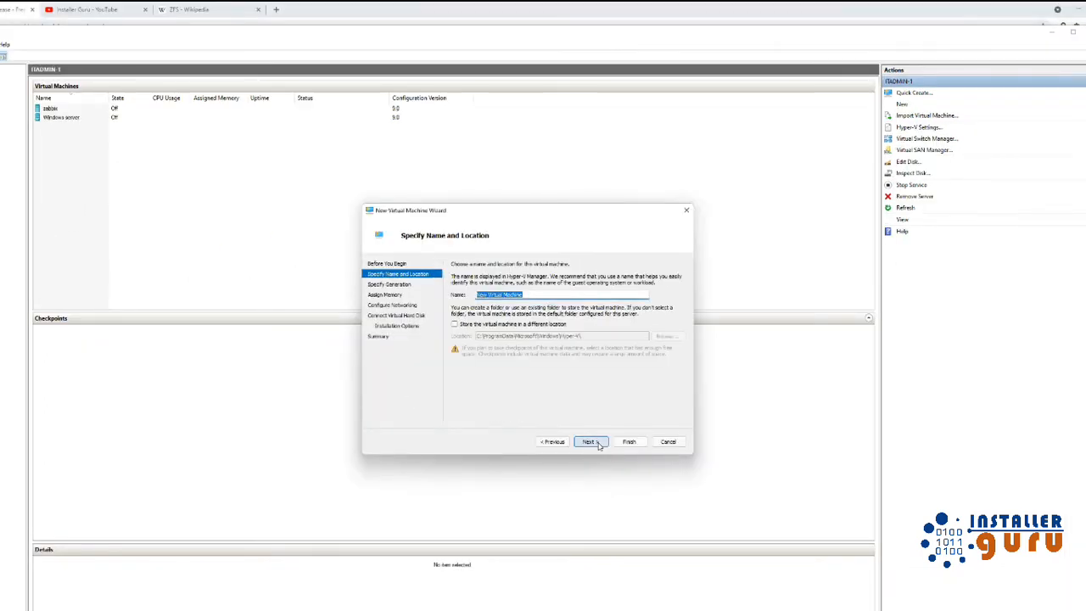
text(tr)
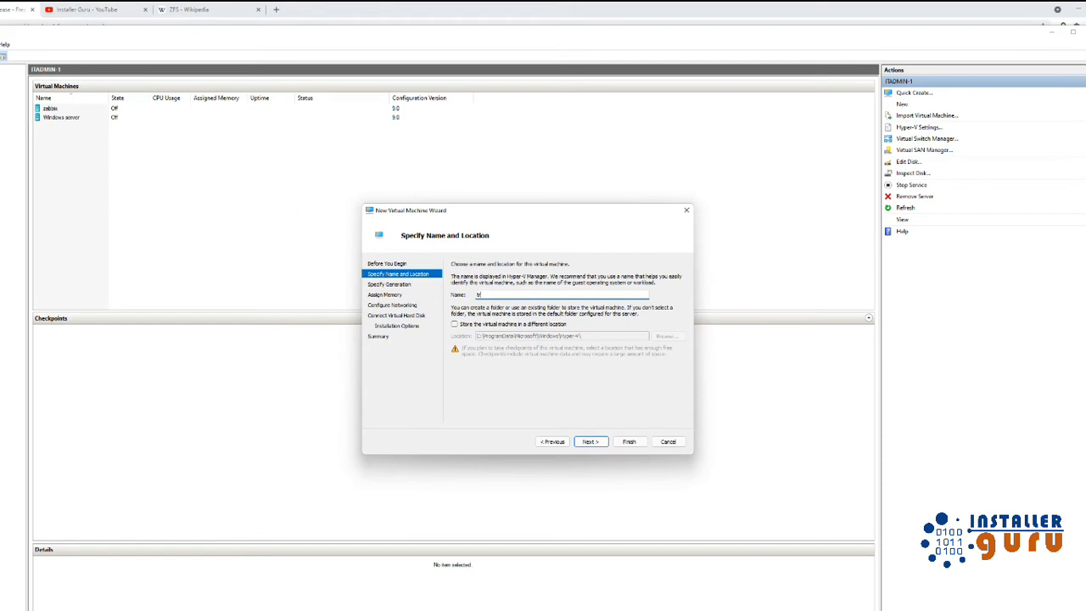
text(uenas)
Store the VM in a new truenas folder on the Virtual Servers (D:) drive.
click(502, 329)
click(667, 336)
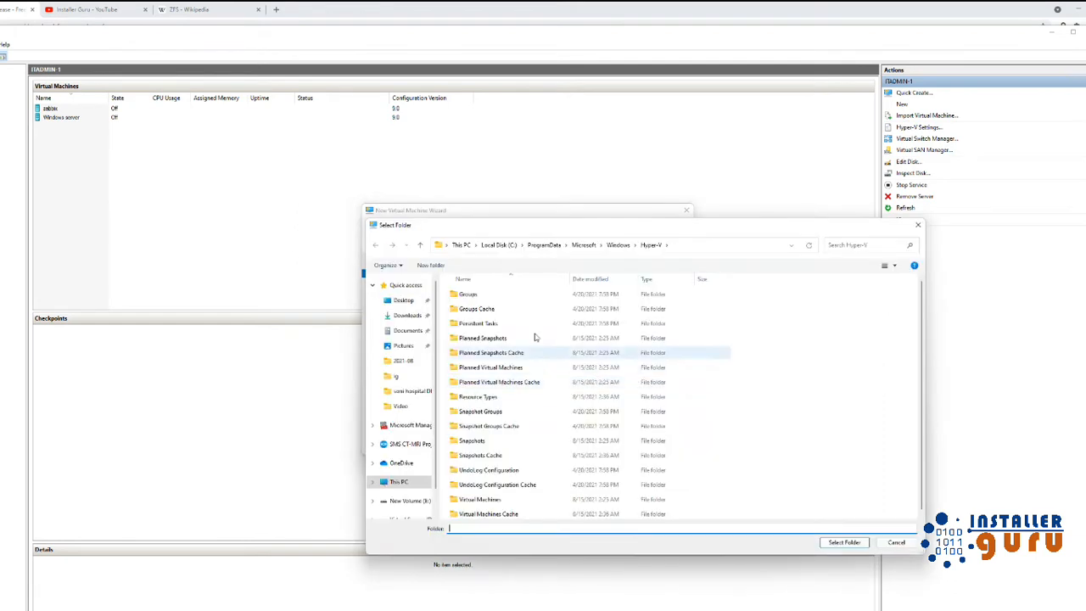
click(409, 485)
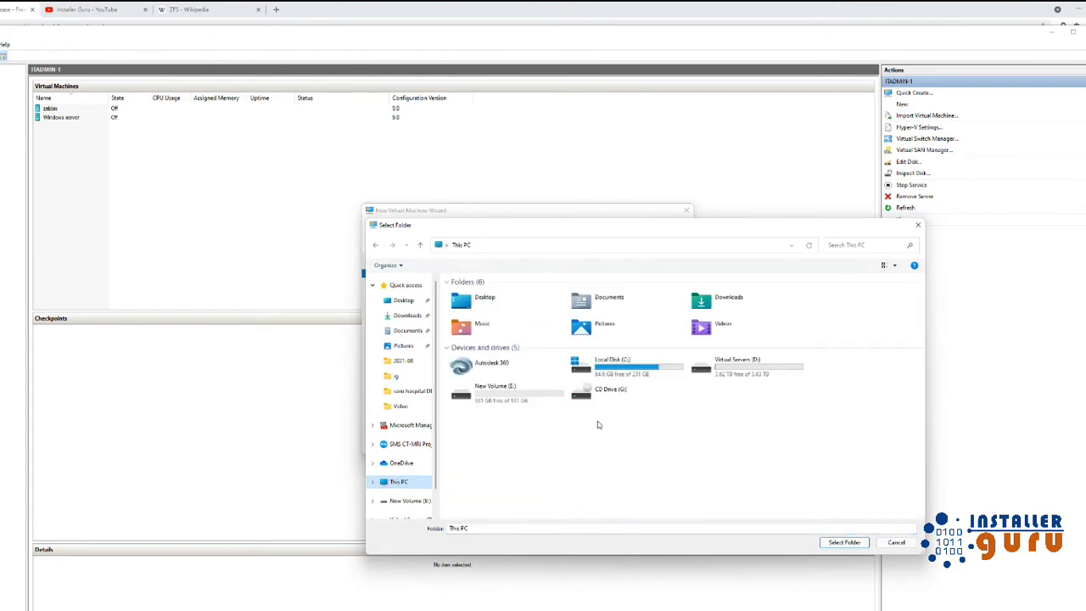
double_click(703, 367)
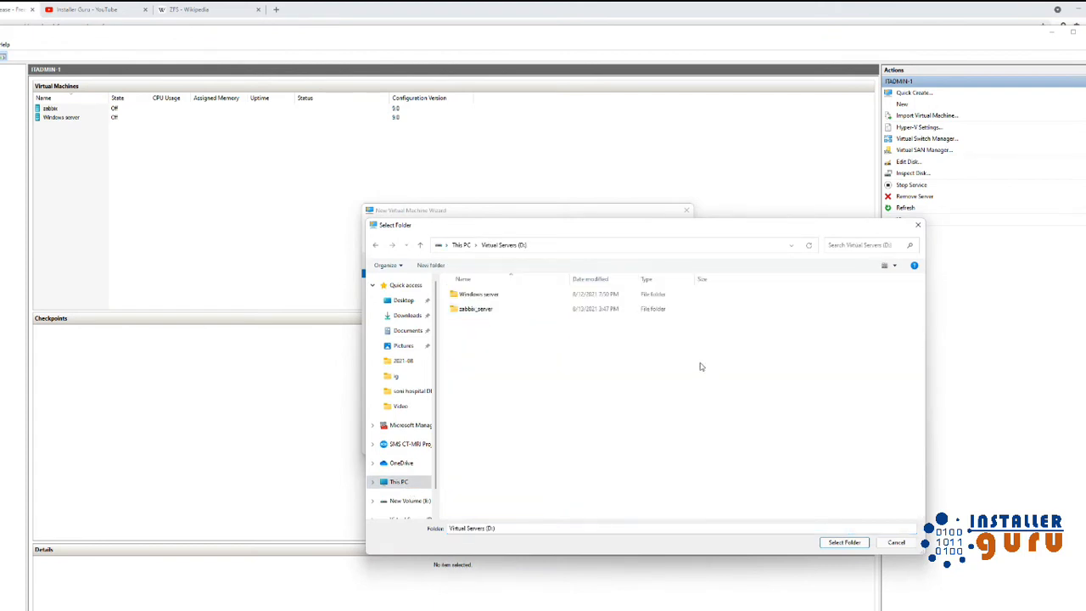
click(430, 265)
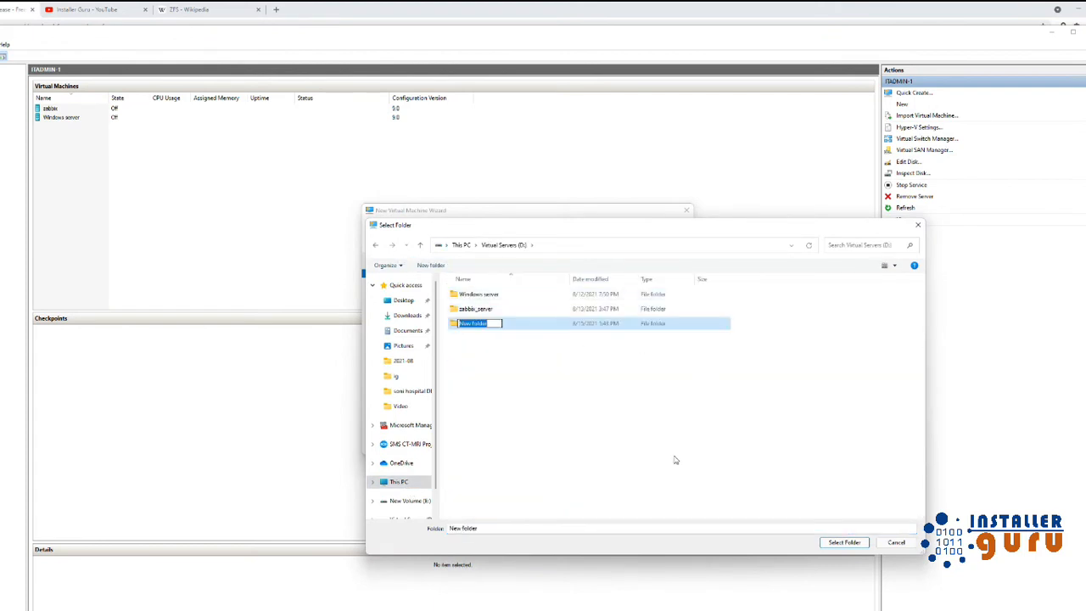
text(truenas)
key(Return)
key(Return)
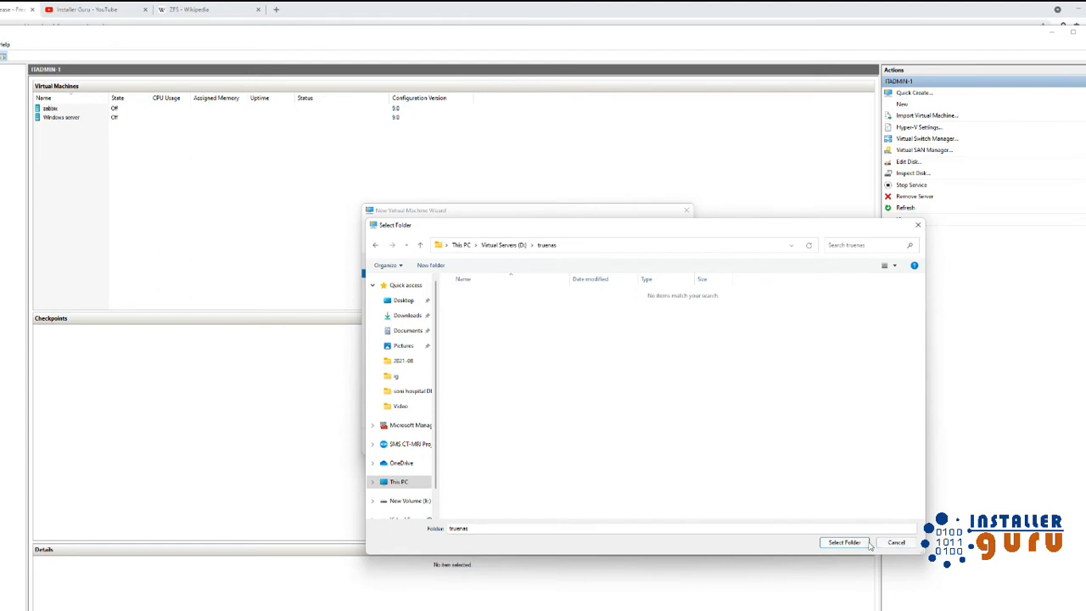
click(845, 542)
Make it Generation 2 with 8192 MB memory, connected to the Default Switch.
click(589, 441)
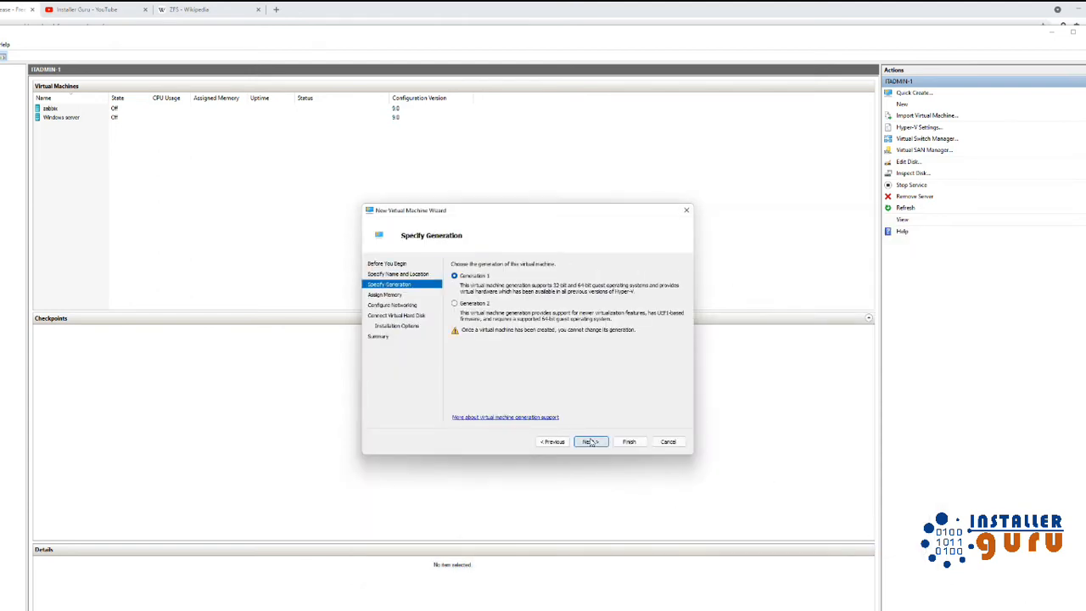
click(486, 306)
click(591, 442)
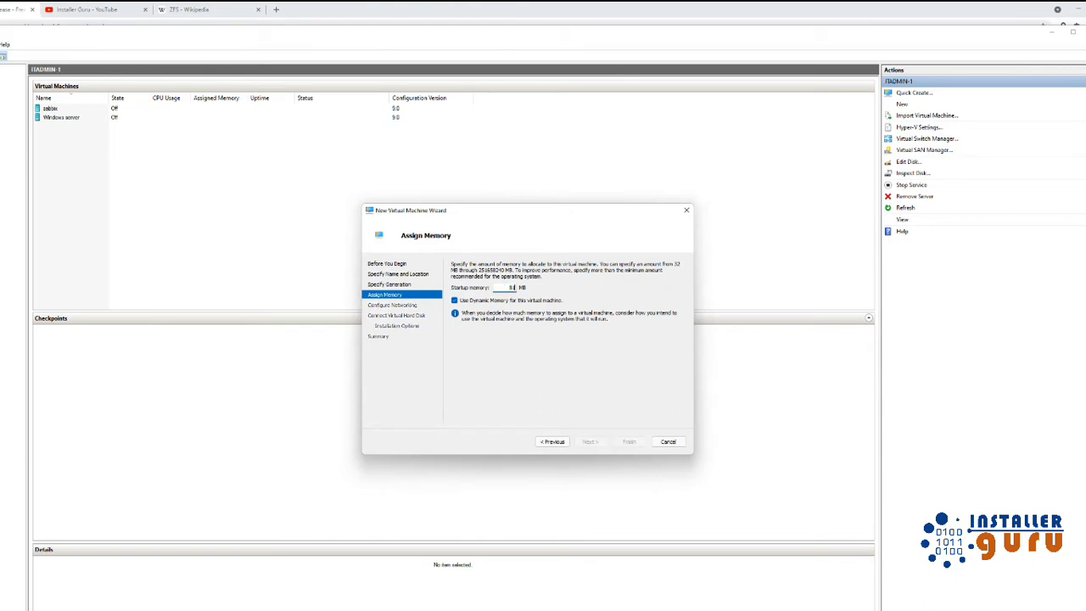
text(8192)
click(590, 441)
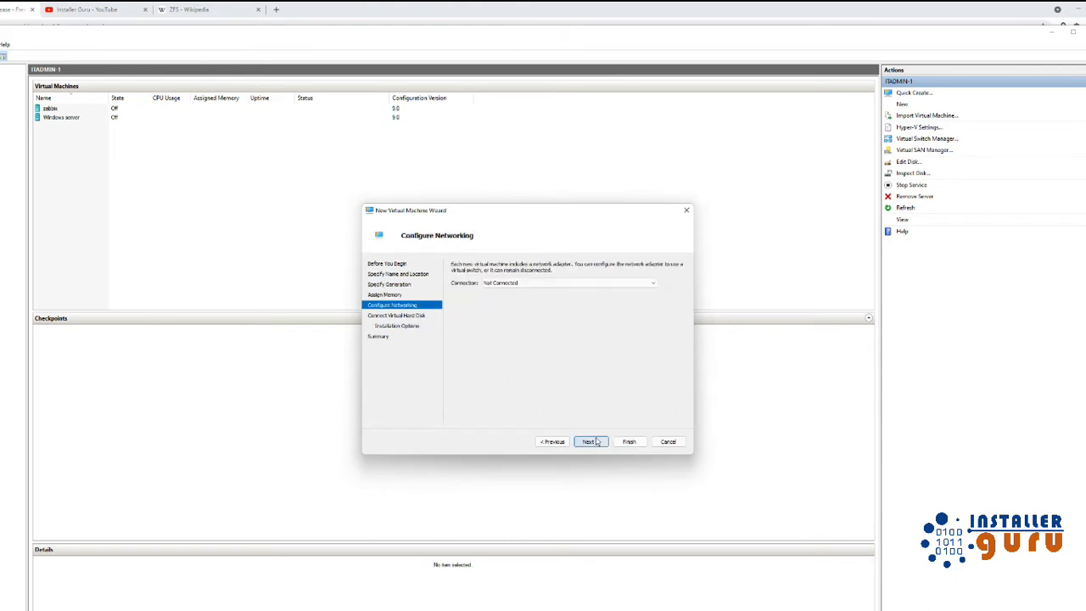
click(570, 284)
click(570, 298)
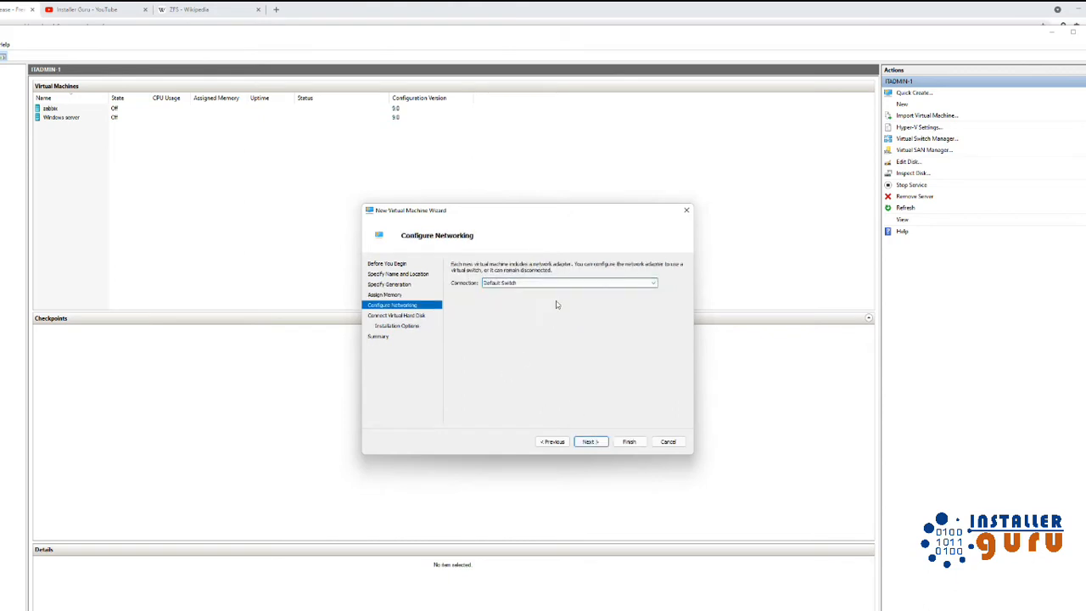
Accept the new virtual disk, attach the TrueNAS ISO image, and finish creating the VM.
click(590, 441)
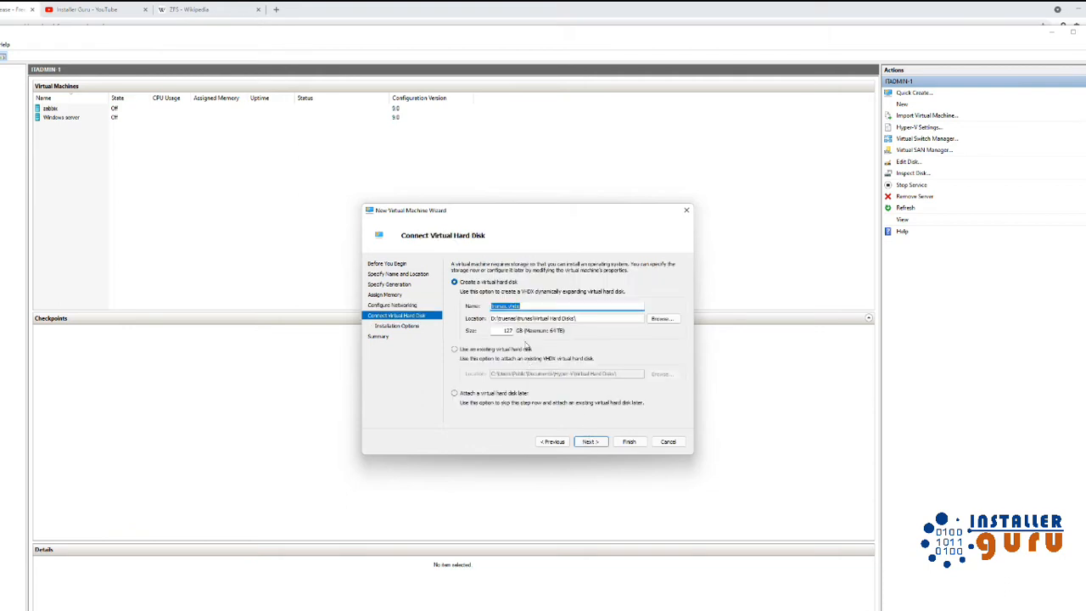
click(592, 442)
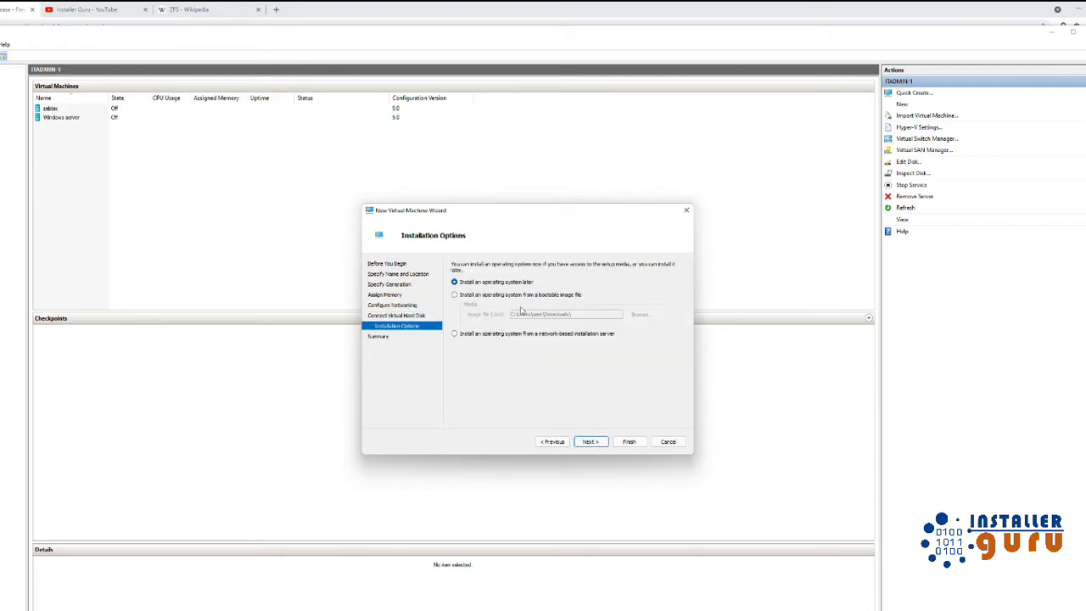
click(510, 298)
click(641, 315)
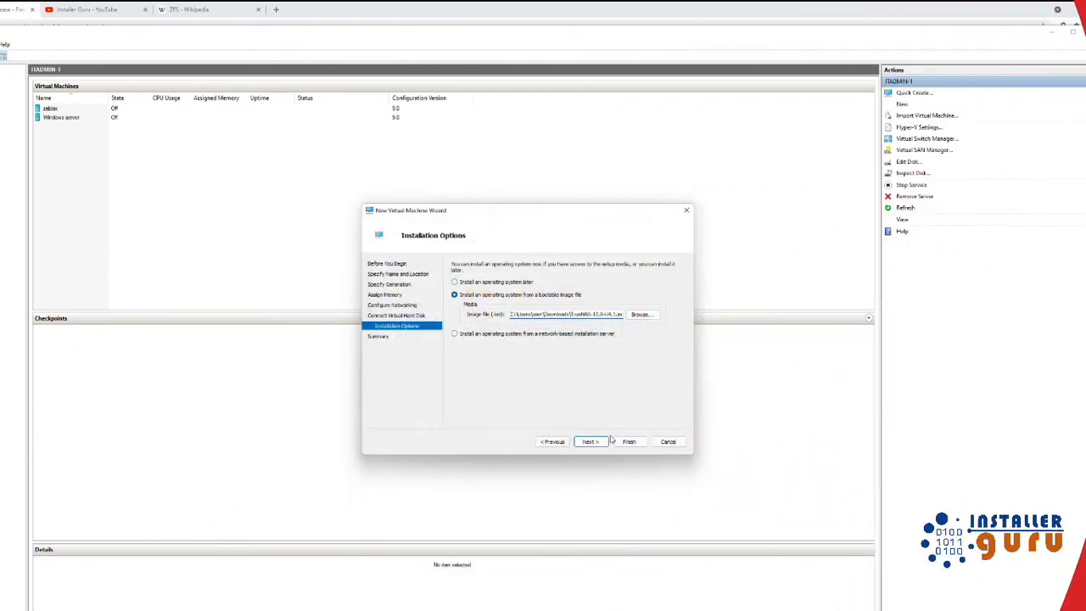
click(606, 441)
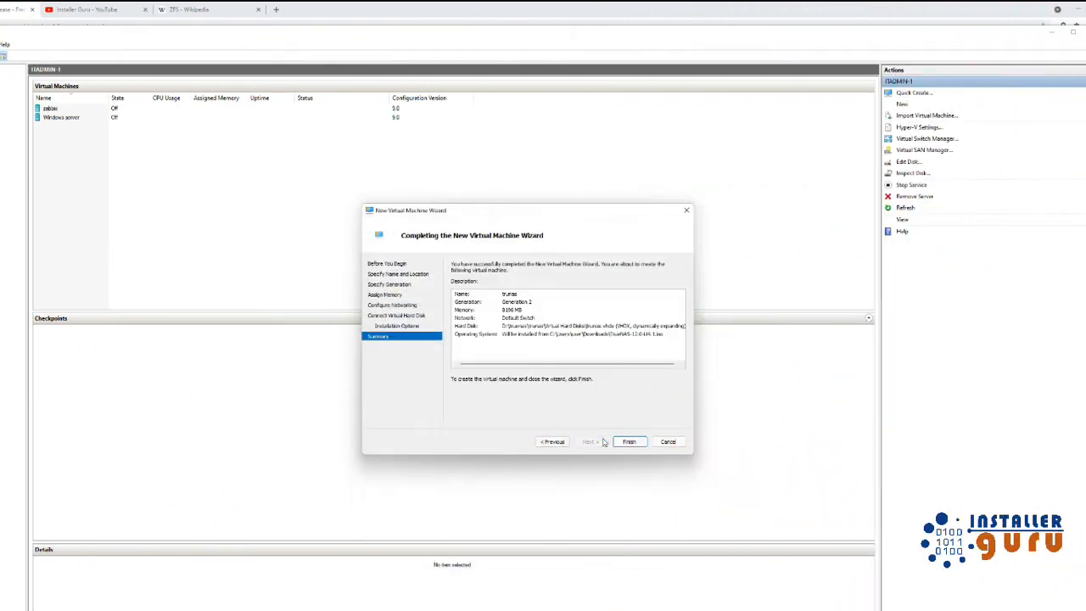
click(629, 441)
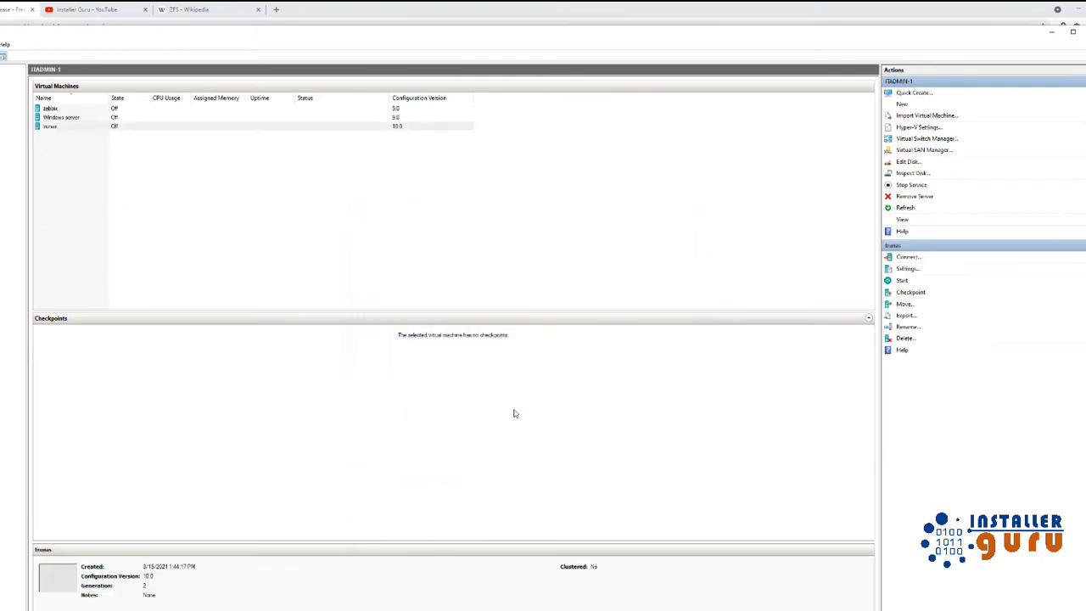
Disable Secure Boot in the trunas VM's security settings.
click(62, 129)
right_click(63, 129)
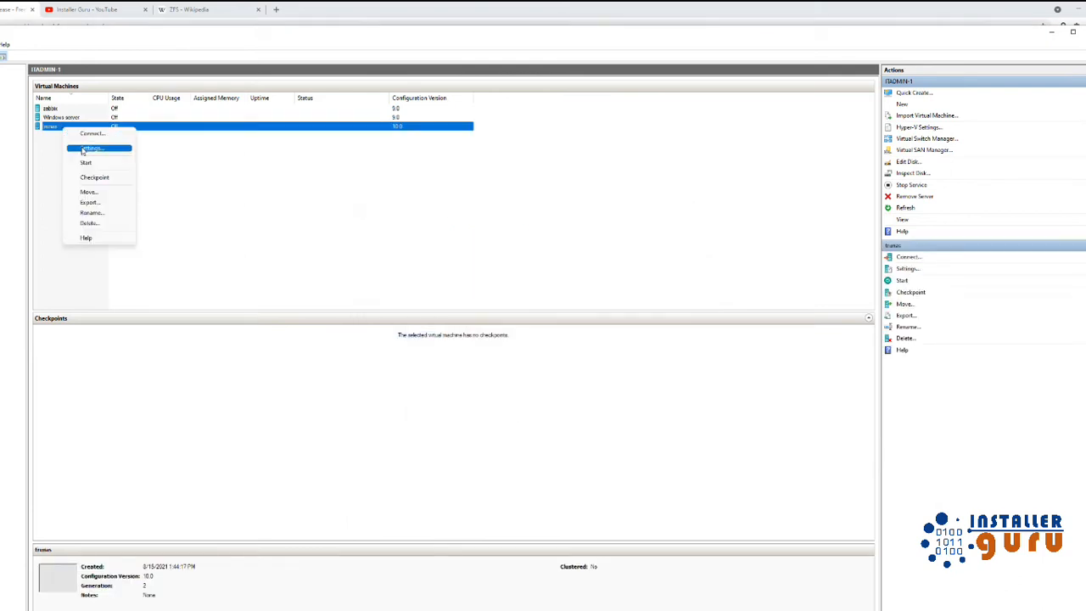
click(83, 150)
click(421, 235)
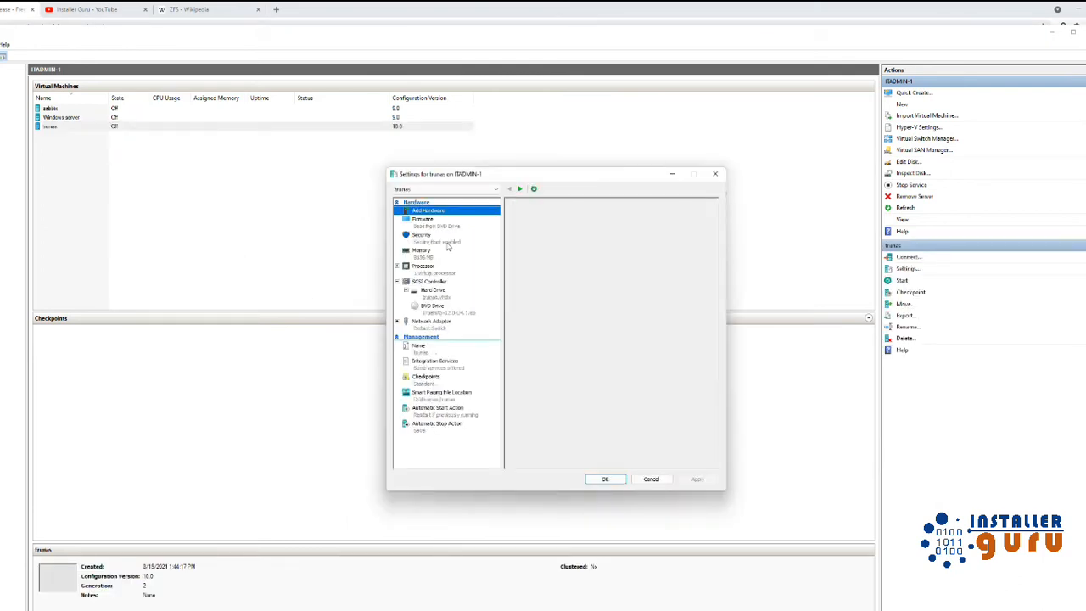
click(535, 242)
Give trunas 4 virtual processors, save the settings, and connect to its console.
click(424, 266)
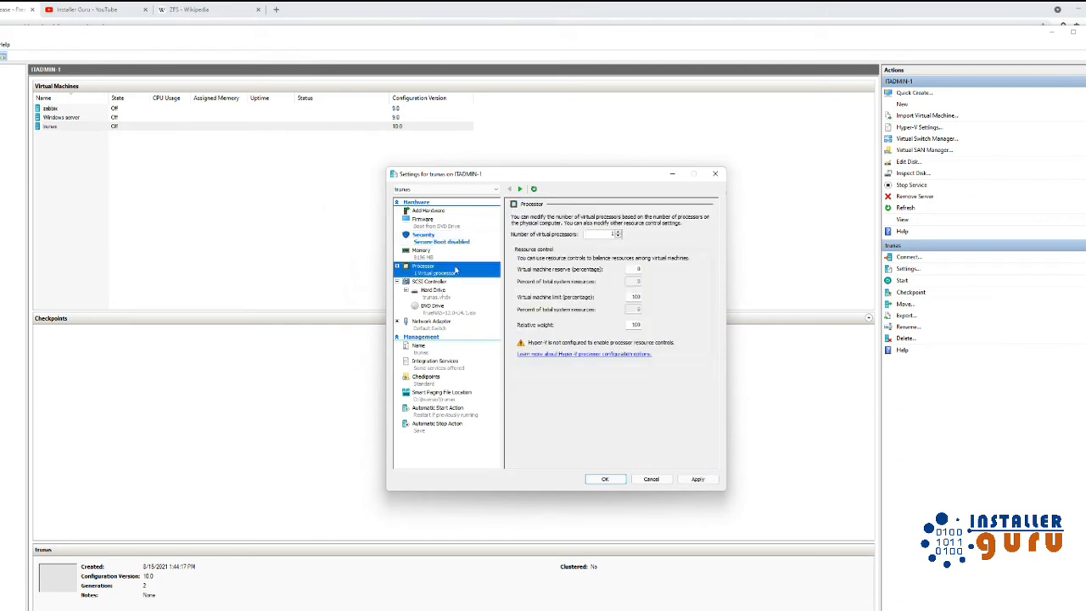
click(618, 232)
click(619, 232)
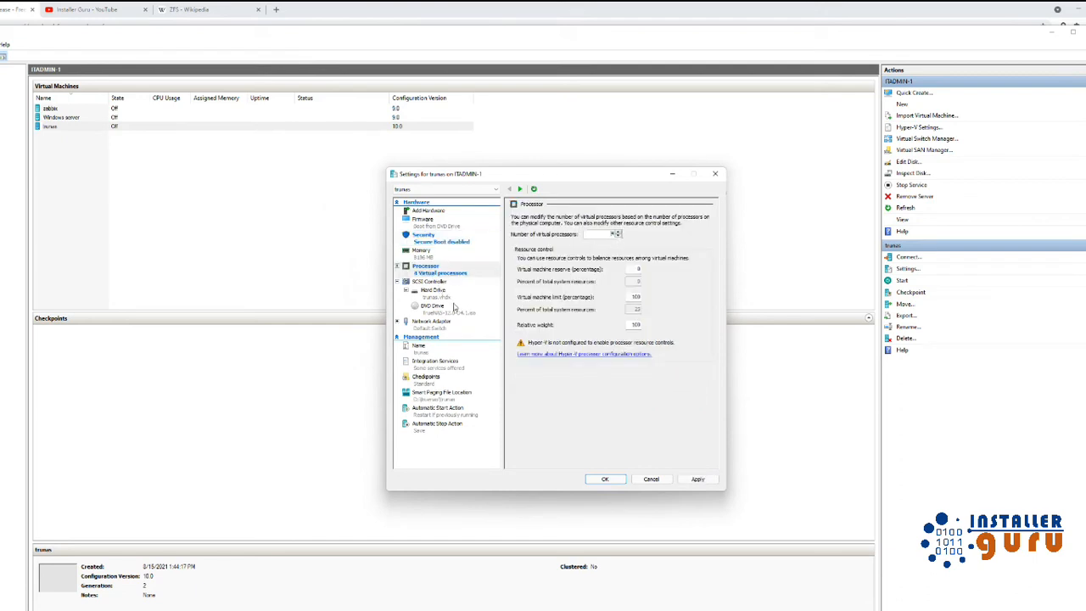
click(605, 479)
right_click(82, 129)
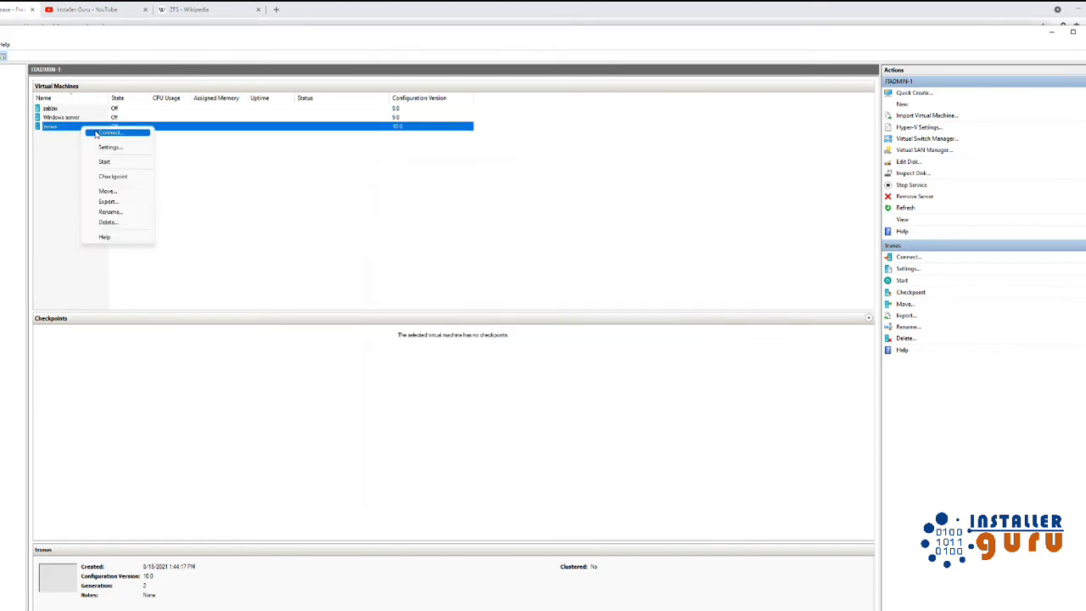
click(98, 135)
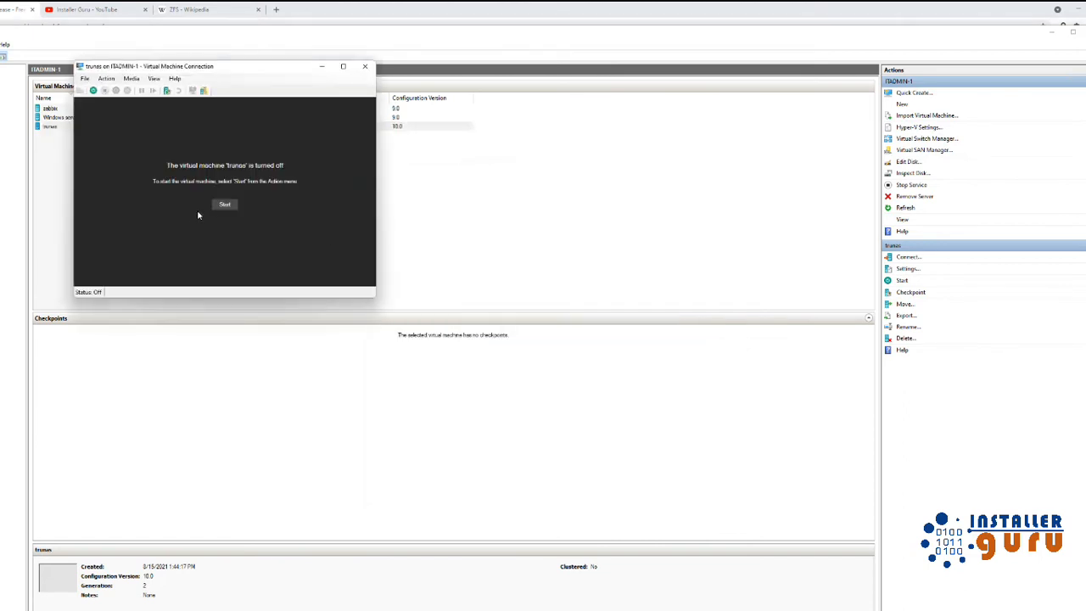
Power on trunas, boot the TrueNAS installer immediately, and show the console full screen.
click(226, 203)
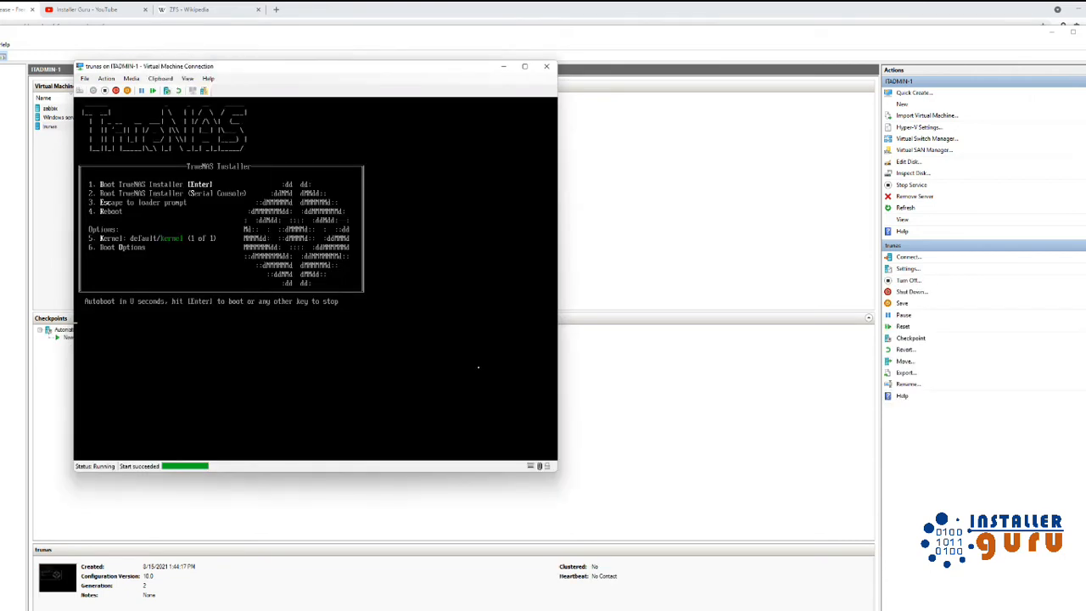
key(Return)
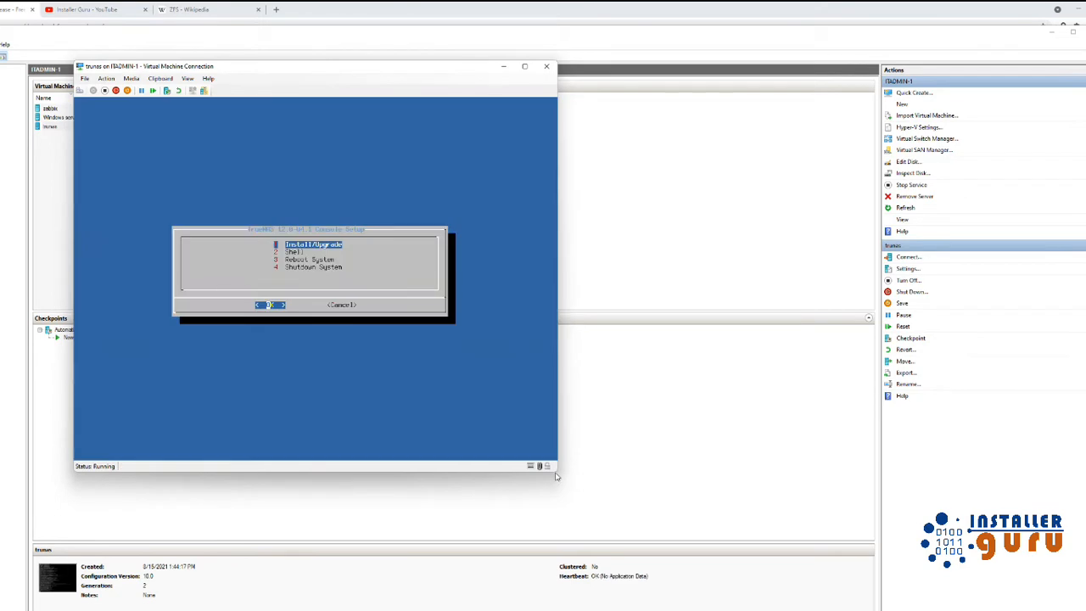
click(525, 66)
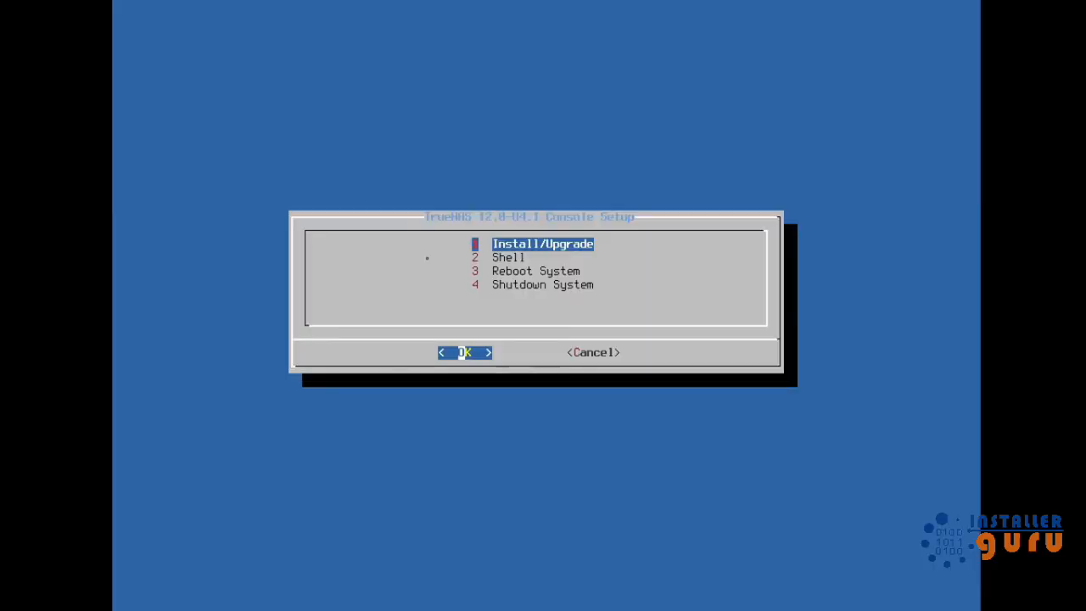
Choose Install/Upgrade, target the 127 GiB disk da0, and agree to erase it.
key(Return)
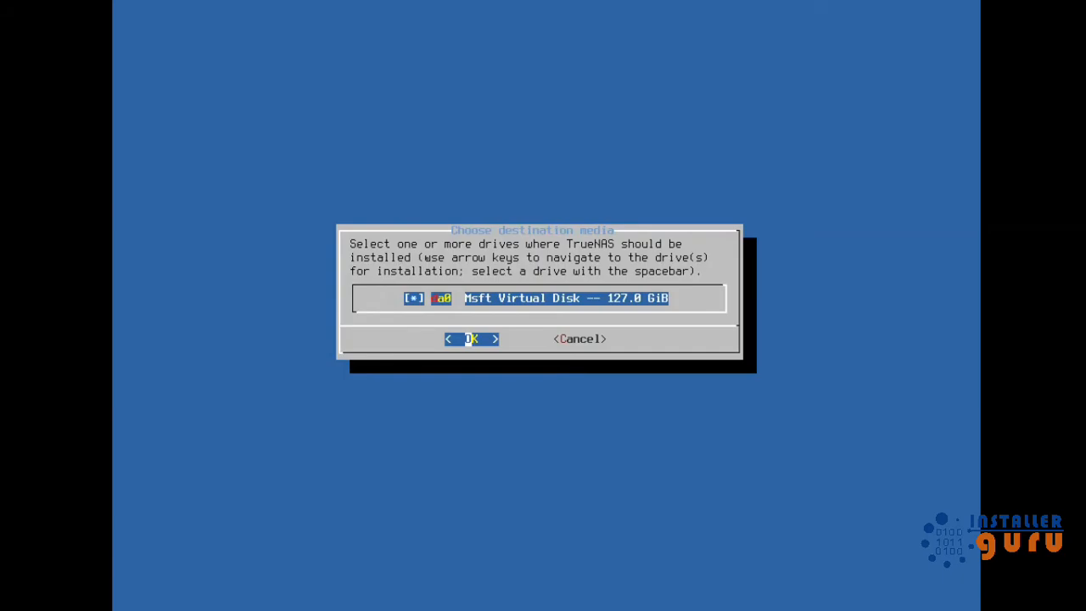
key(Tab)
key(Tab)
key(Return)
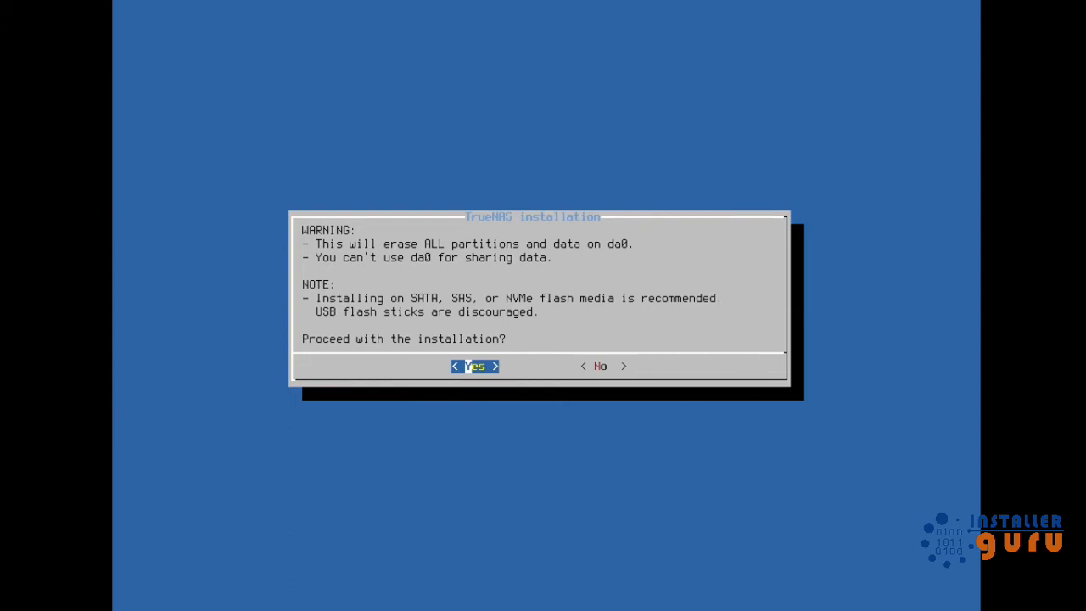
key(Return)
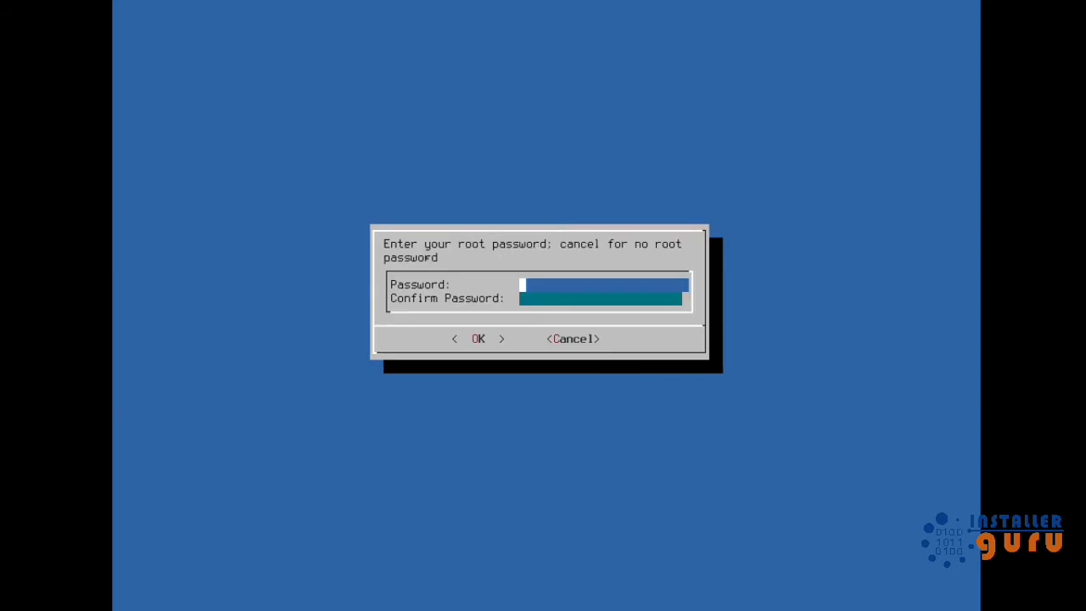
Set and confirm the root password, choose UEFI boot with 16GB swap, then dismiss the success message.
text(*************)
key(Down)
text(*************)
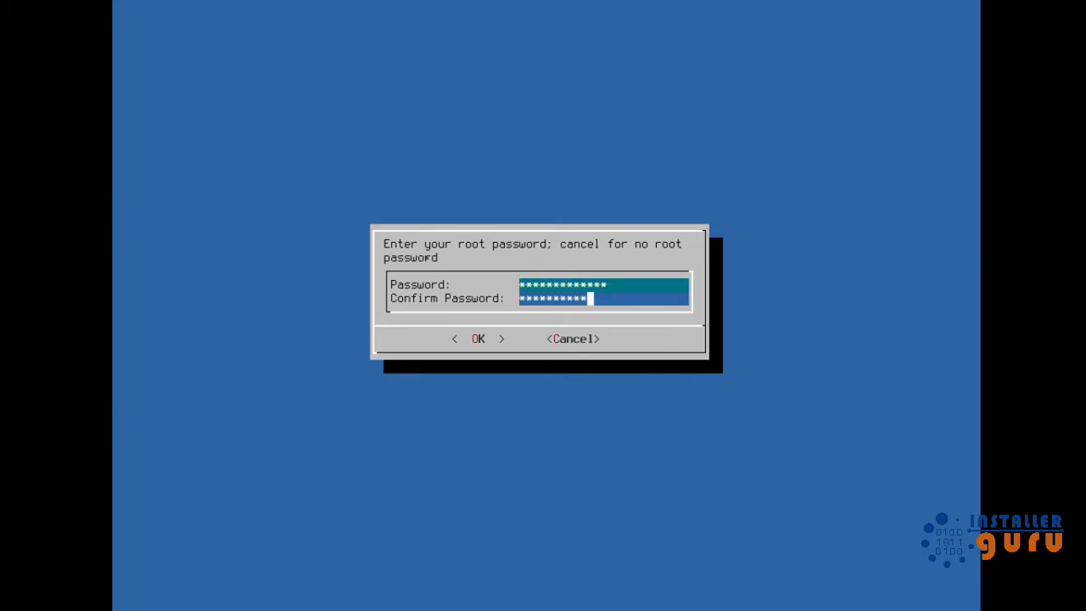
key(Return)
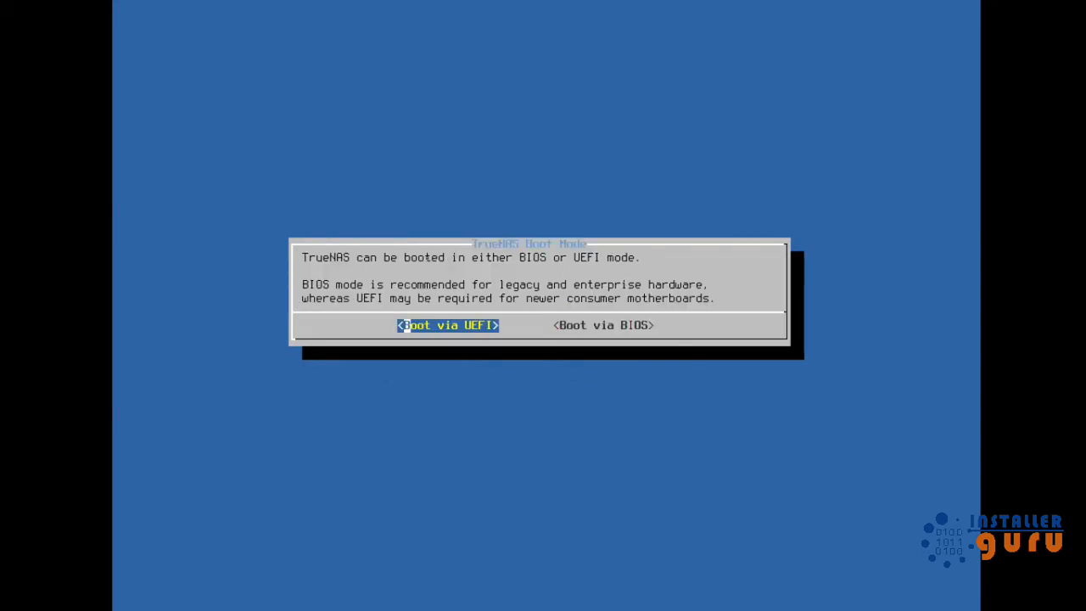
key(Return)
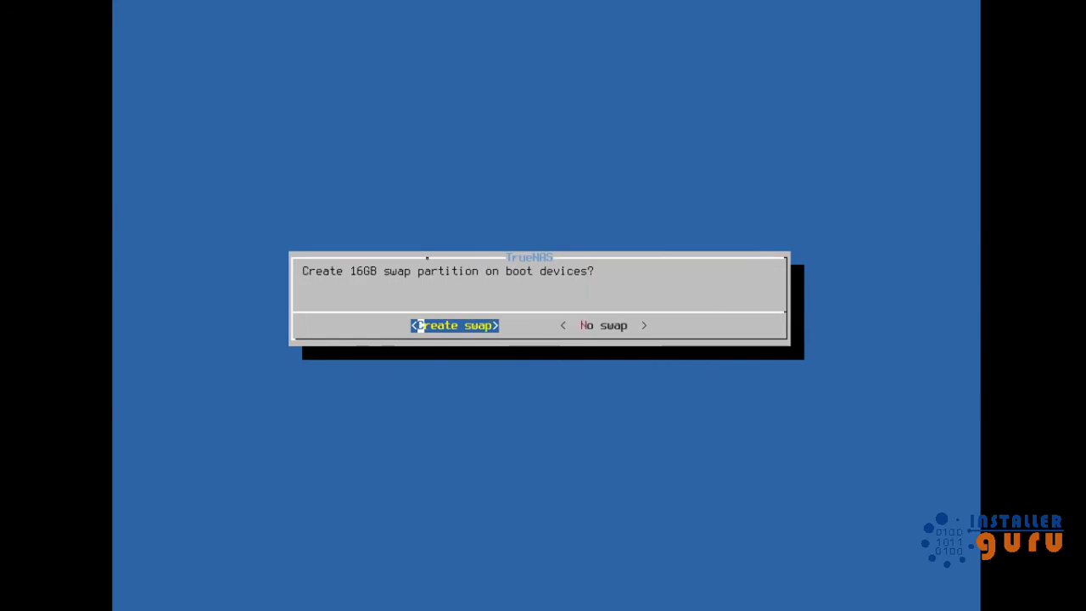
key(Return)
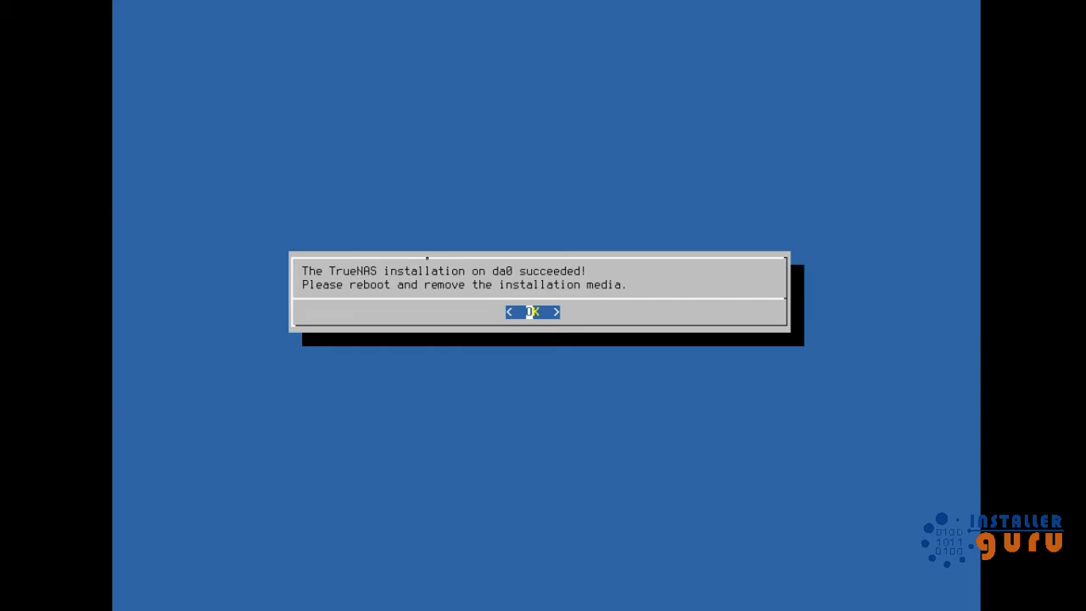
key(Return)
Reboot TrueNAS with option 3 and redisplay the console menu showing 172.19.37.194.
key(3)
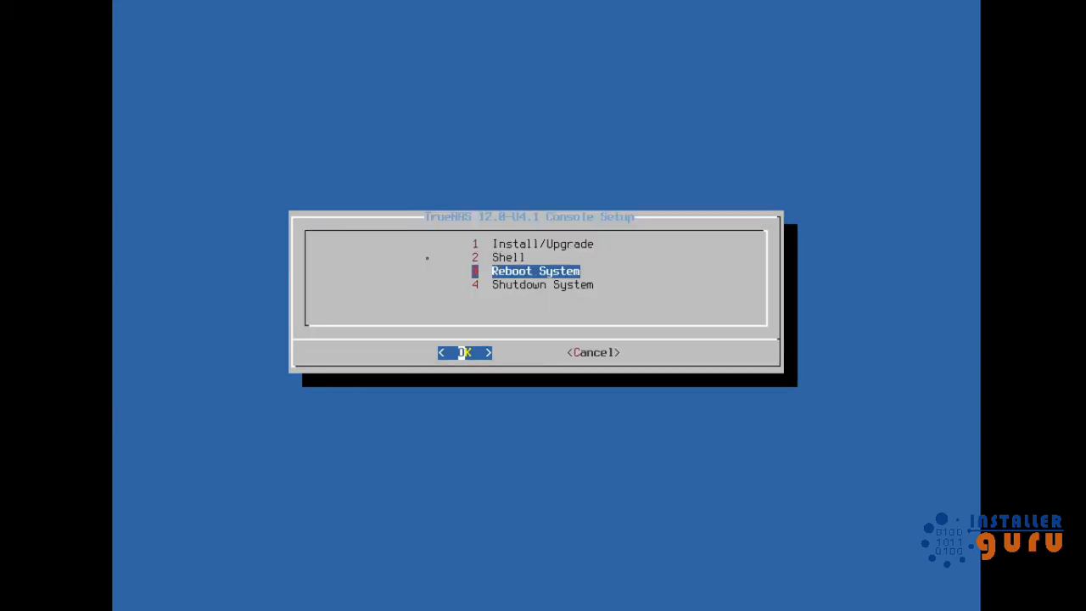
key(Return)
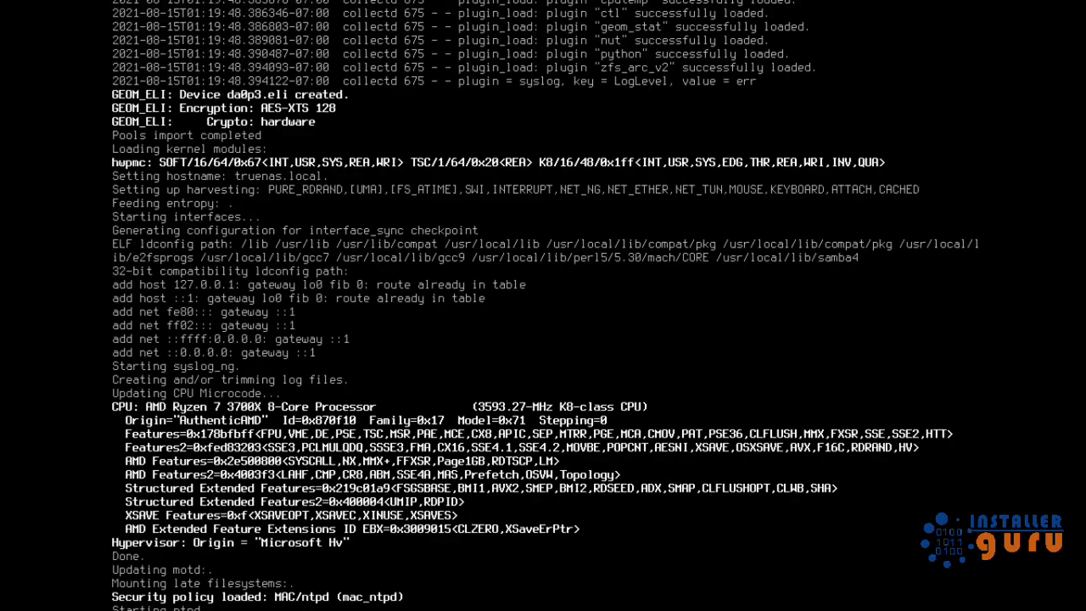
key(Return)
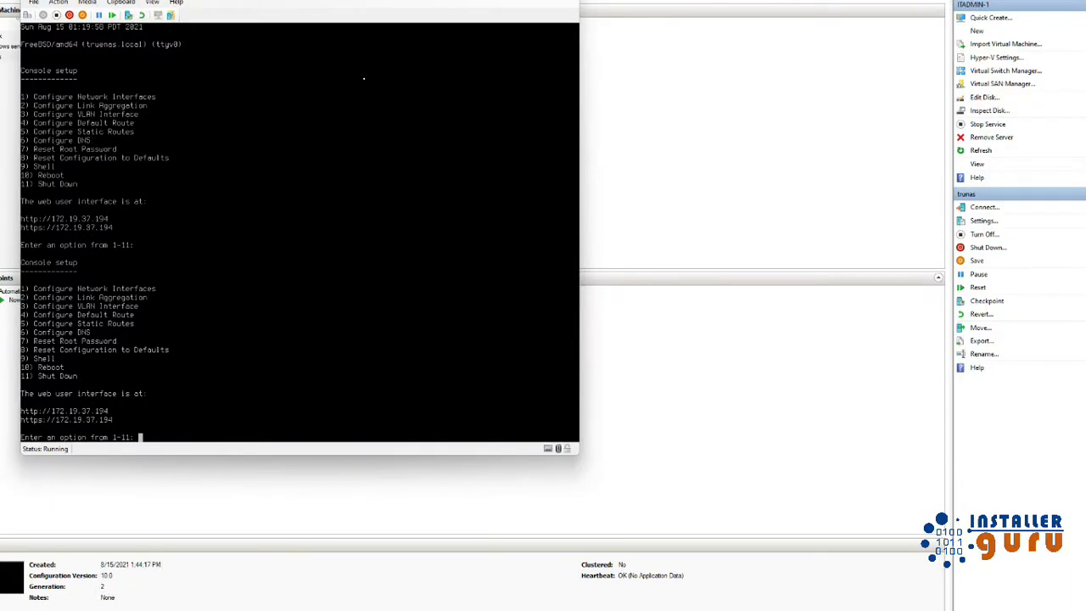
Start configuring interface 1 (hn0) in the TrueNAS console, declining reset and DHCP.
text(1)
key(Return)
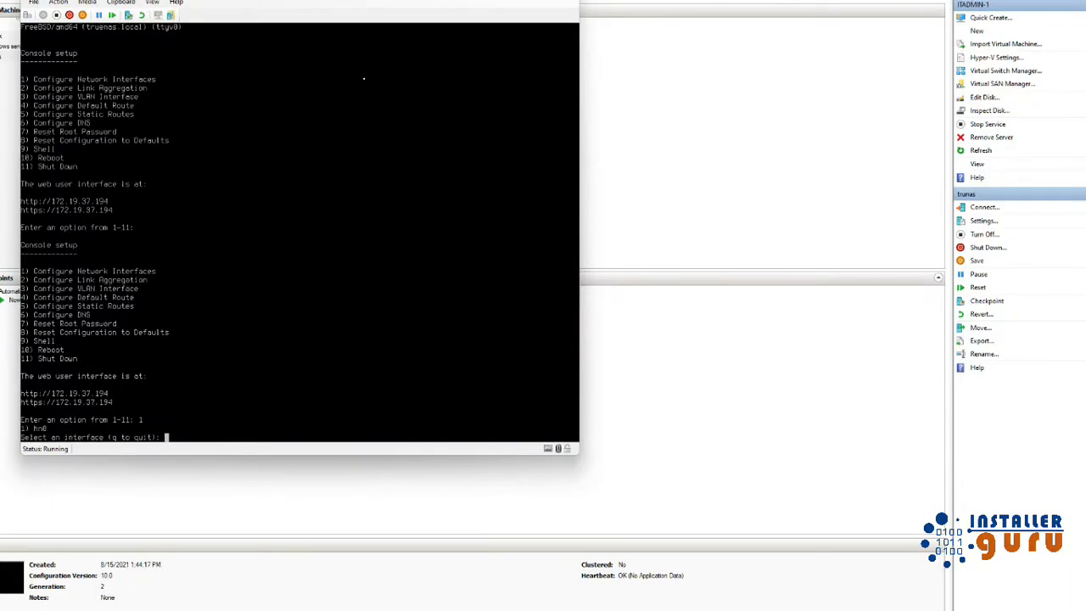
text(1)
key(Return)
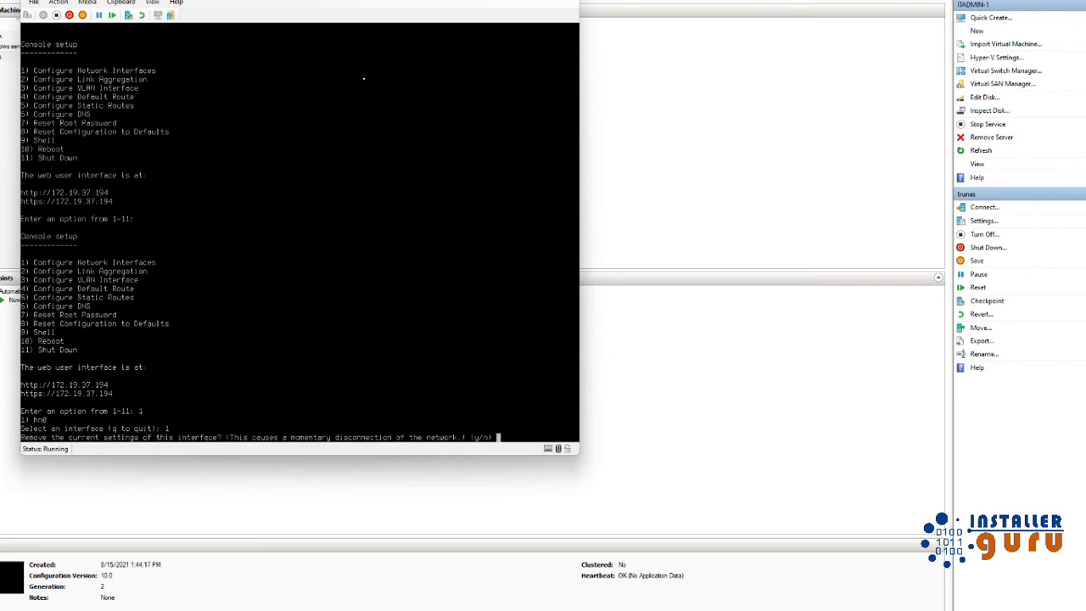
text(n)
key(Return)
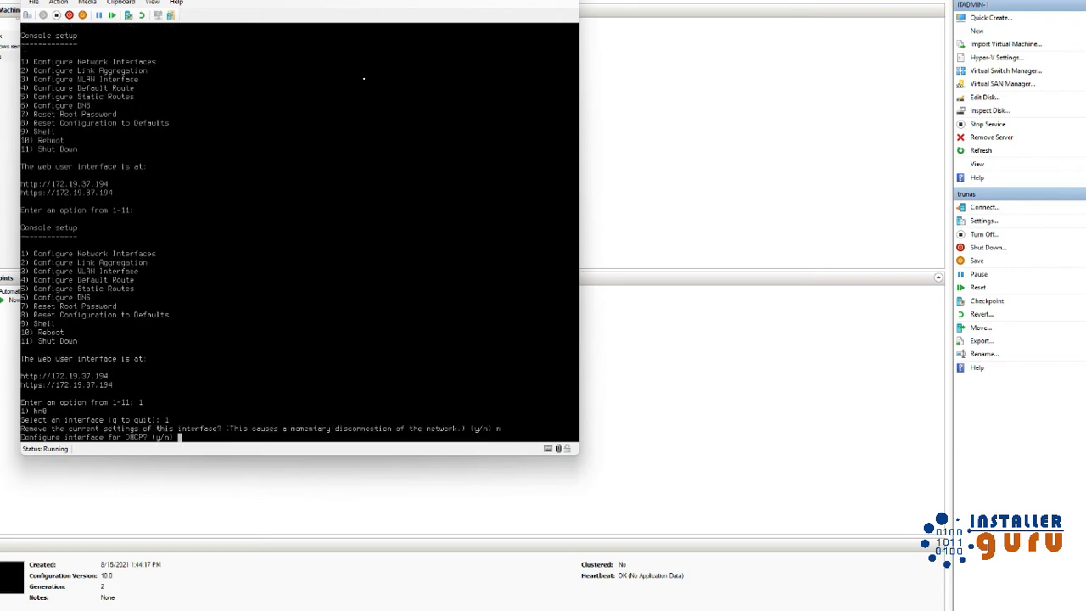
text(n)
key(Return)
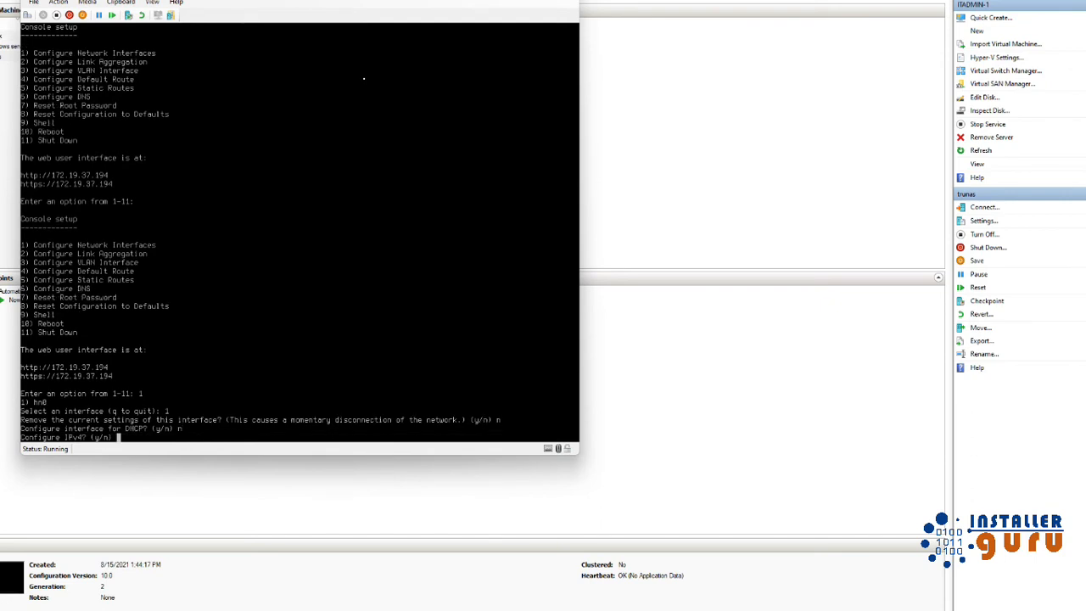
Assign static IPv4 192.168.10.32 with netmask 255.255.255.0 and skip IPv6.
text(y)
key(Return)
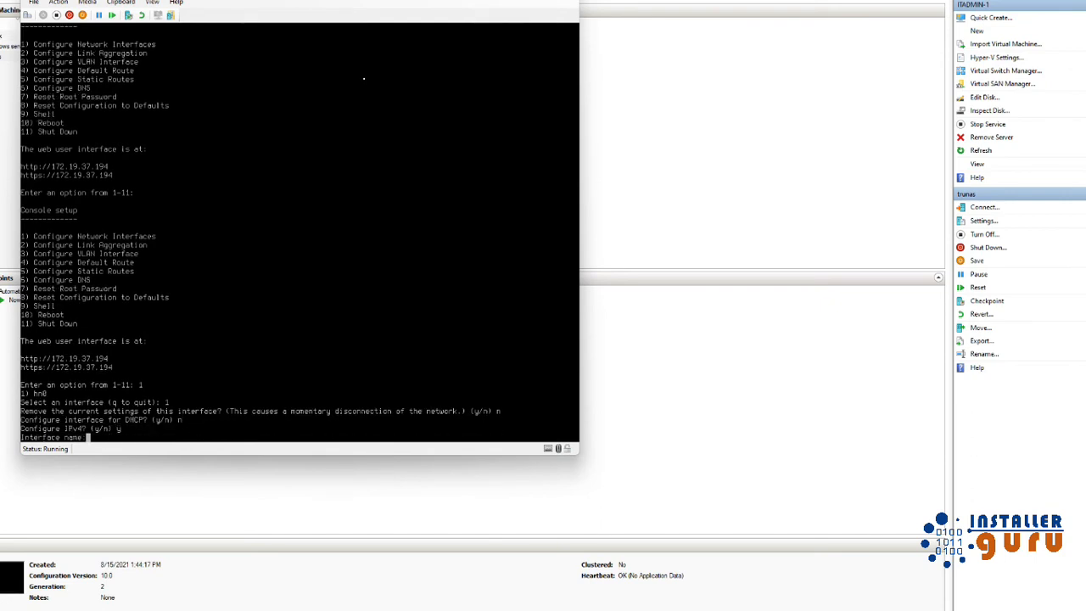
key(Return)
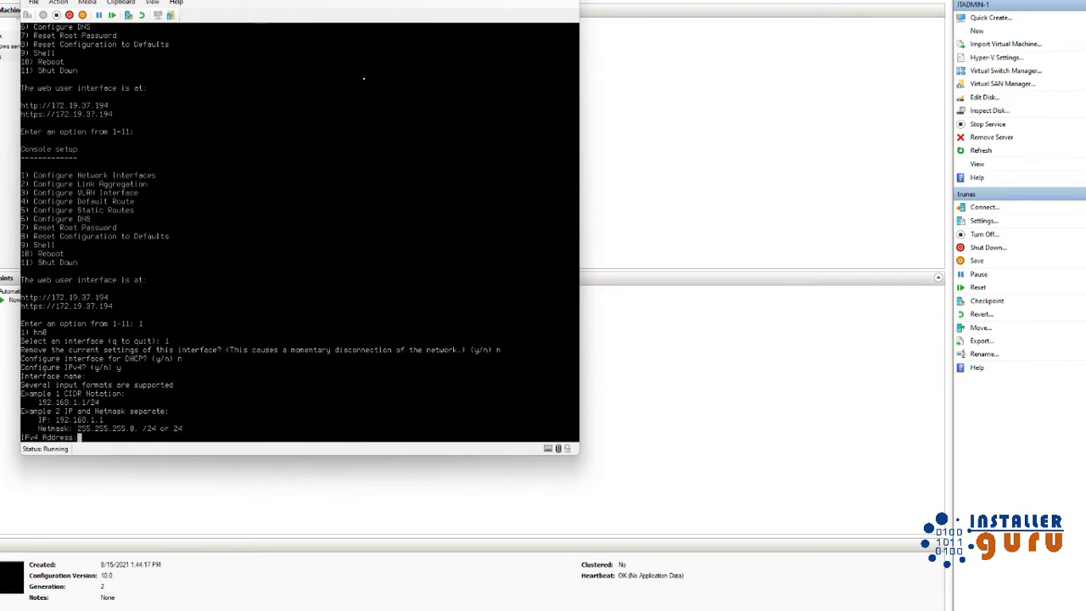
text(19)
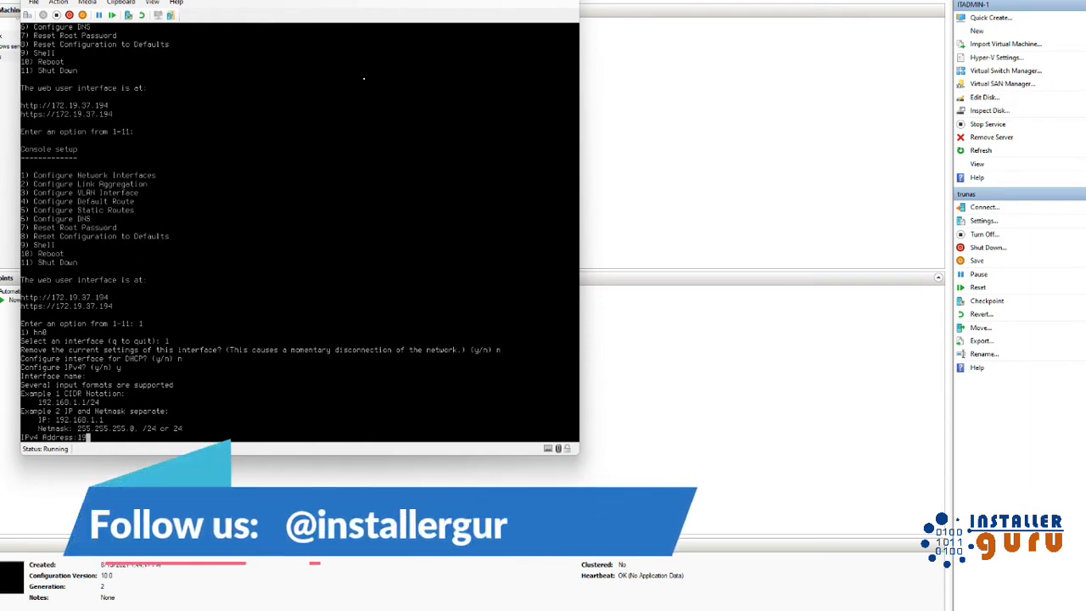
text(2.168.10.)
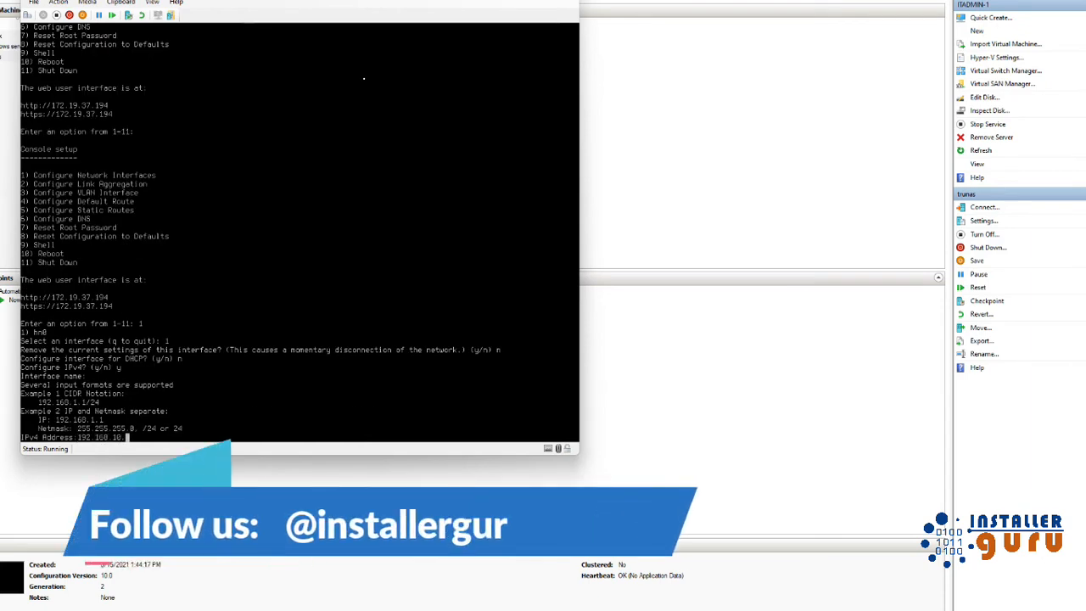
text(32)
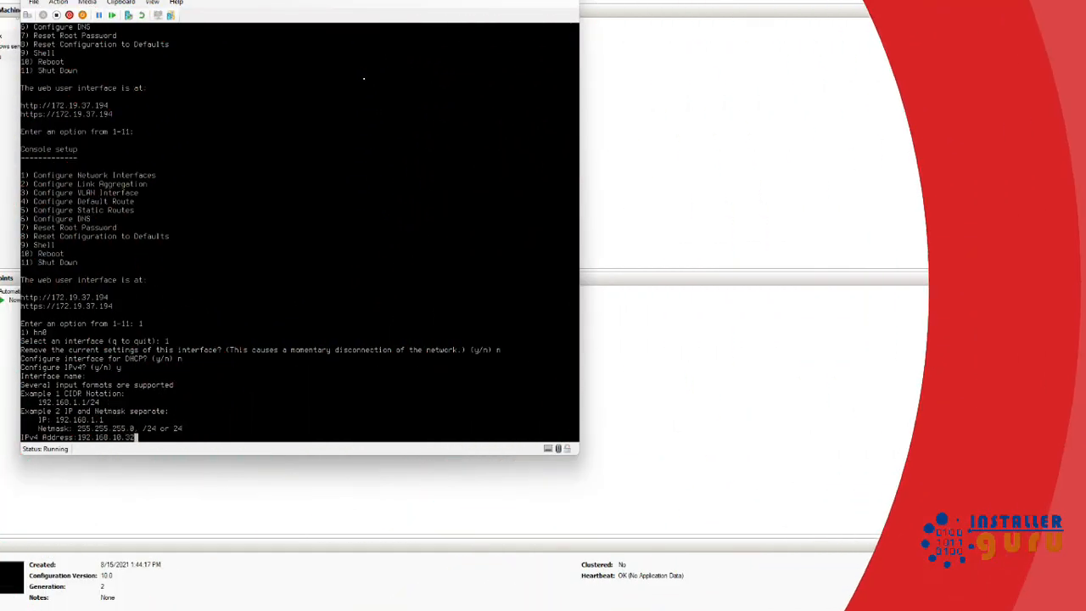
key(Return)
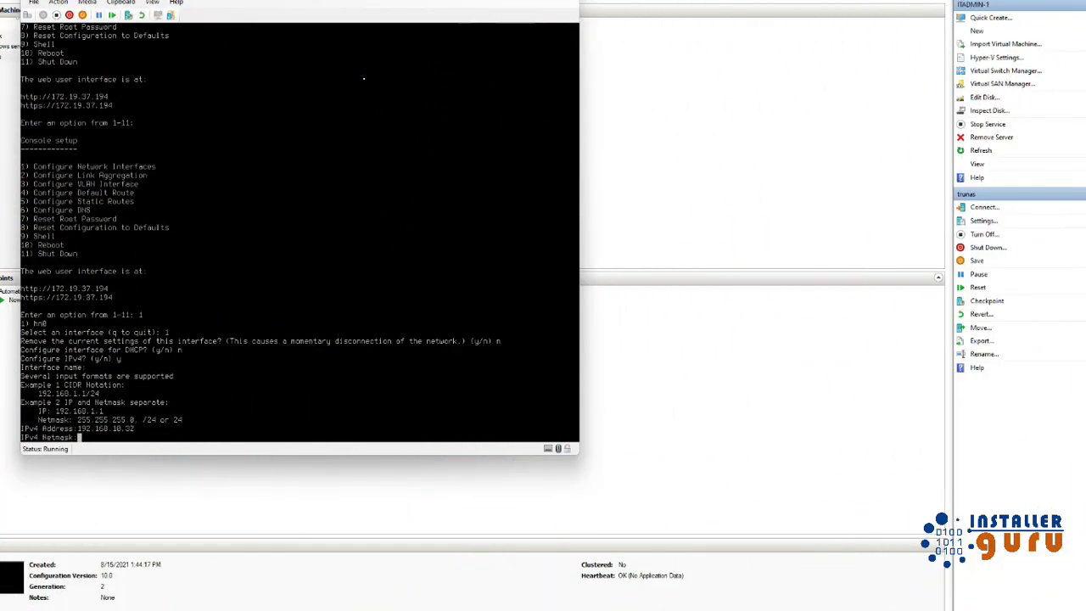
text(255.255.255.0)
key(Return)
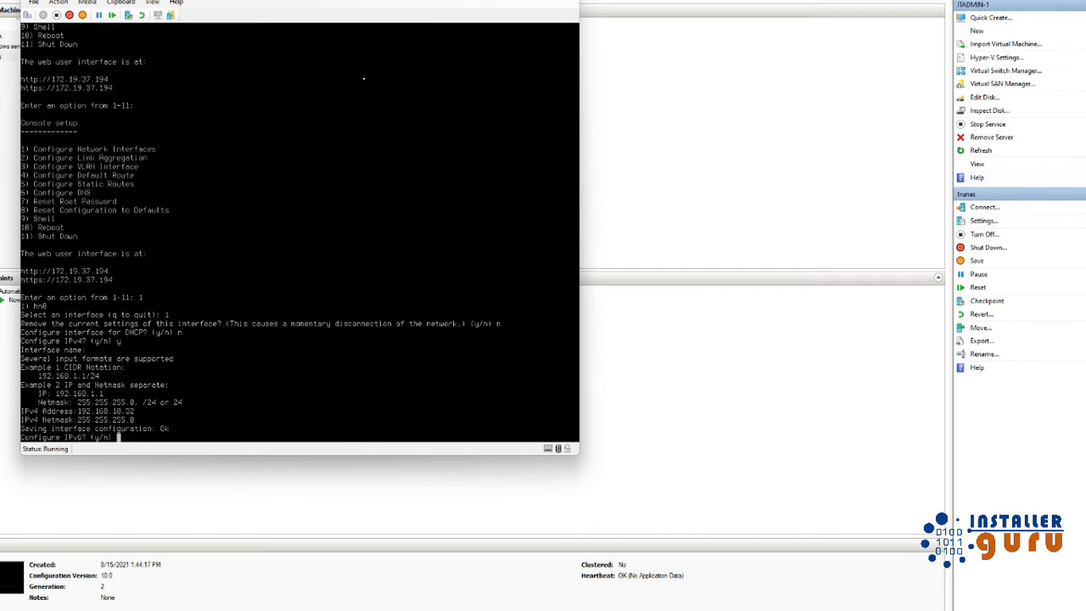
text(n)
key(Return)
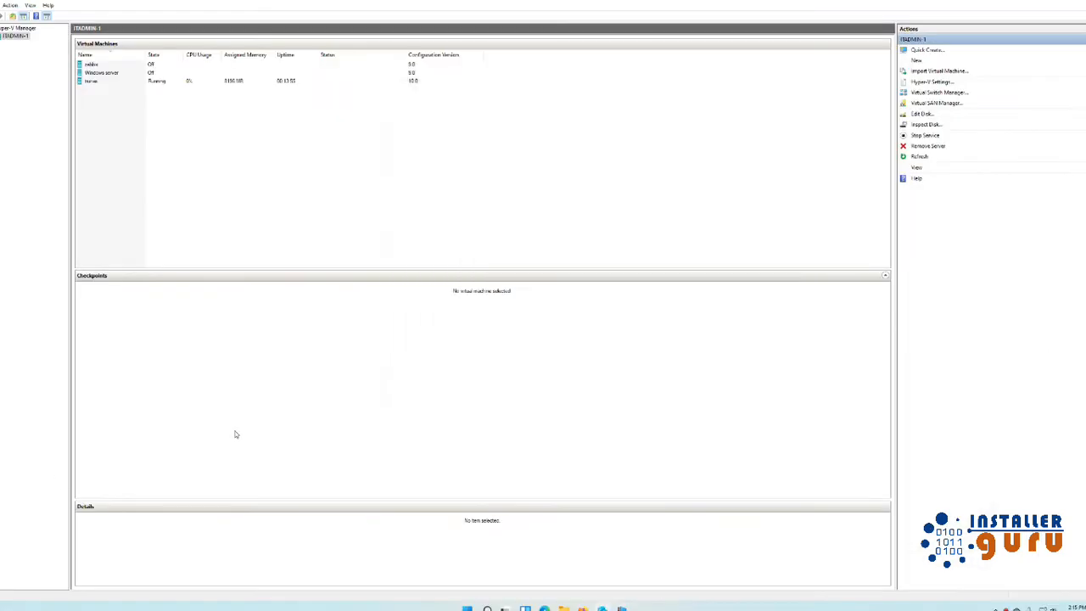
Ping 192.168.10.32 from the Run box and confirm TrueNAS replies.
key(super+r)
text(ping)
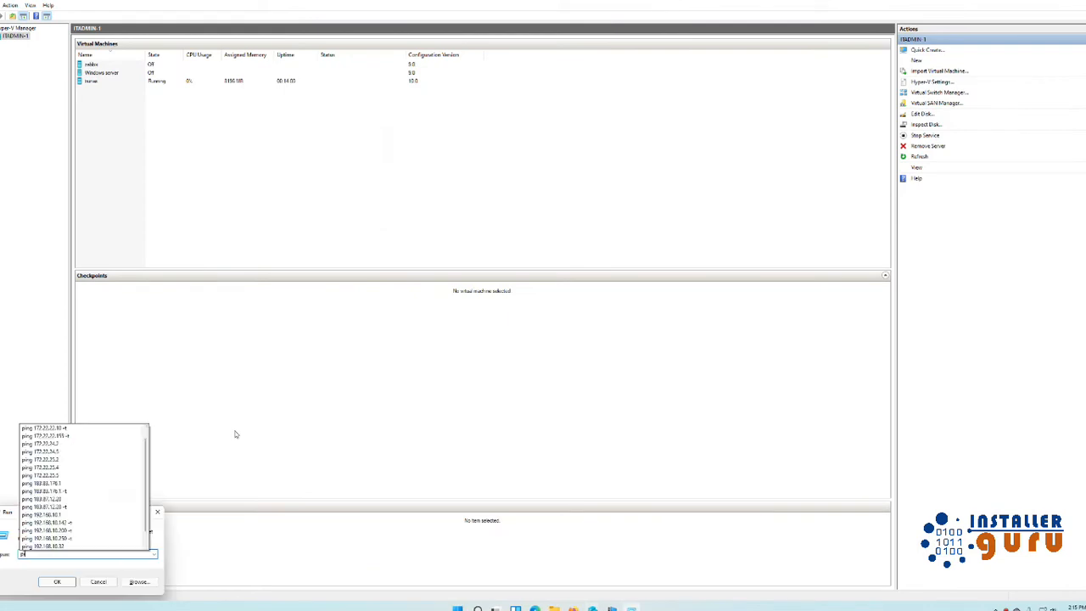
text( 192.16)
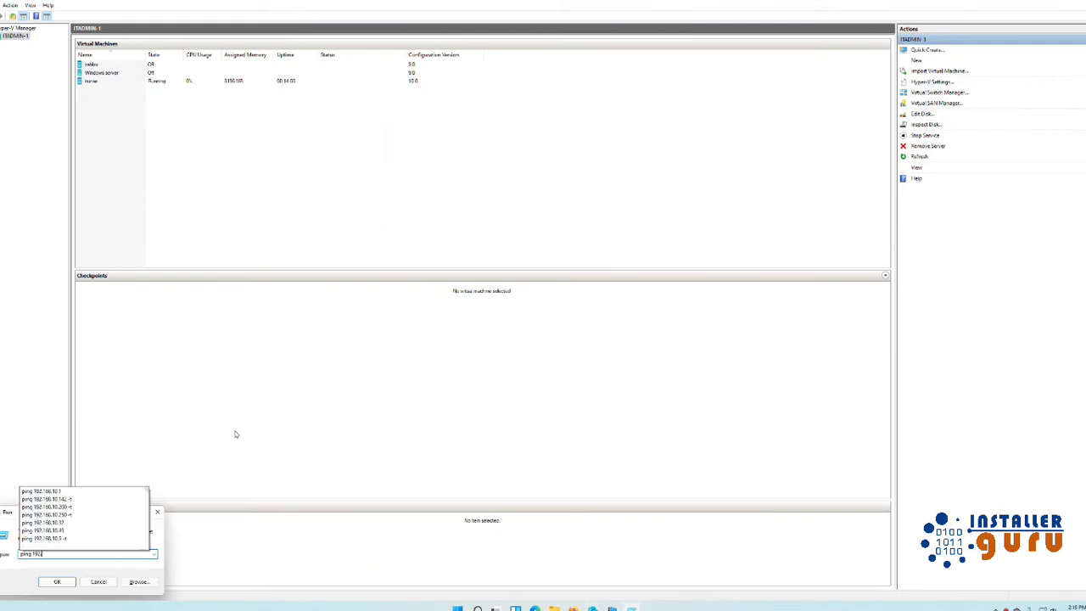
text(8.10.32)
key(Return)
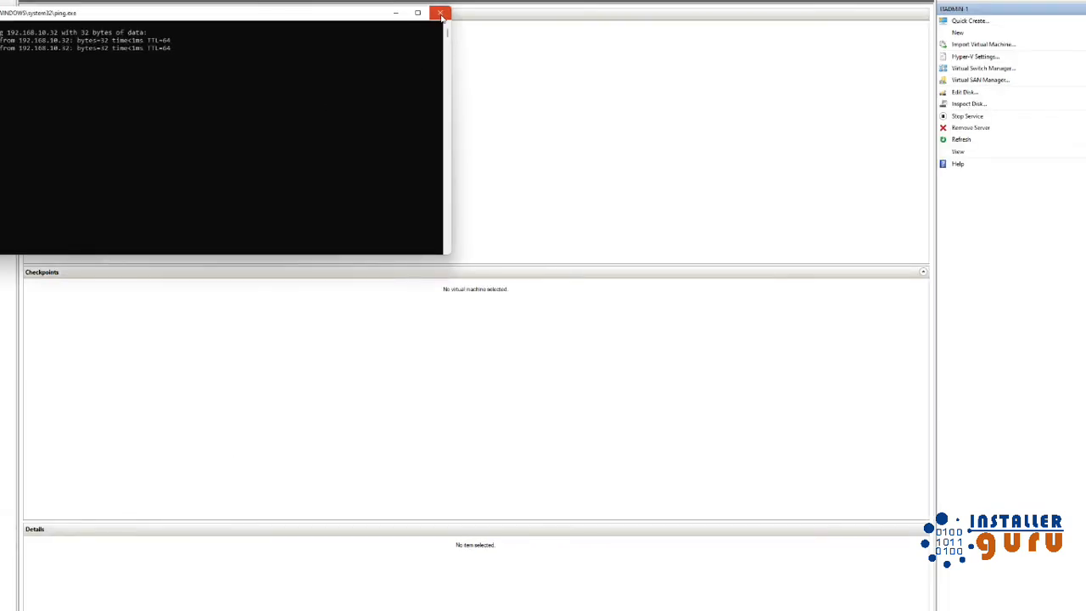
click(439, 12)
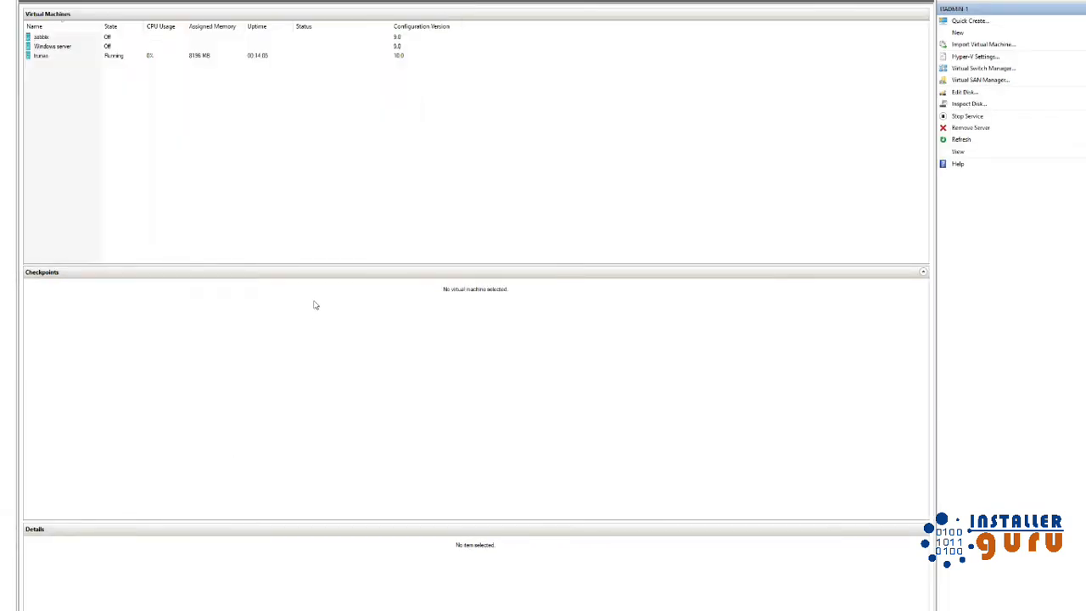
Open the settings of the trunas virtual machine in Hyper-V Manager.
click(83, 57)
right_click(82, 57)
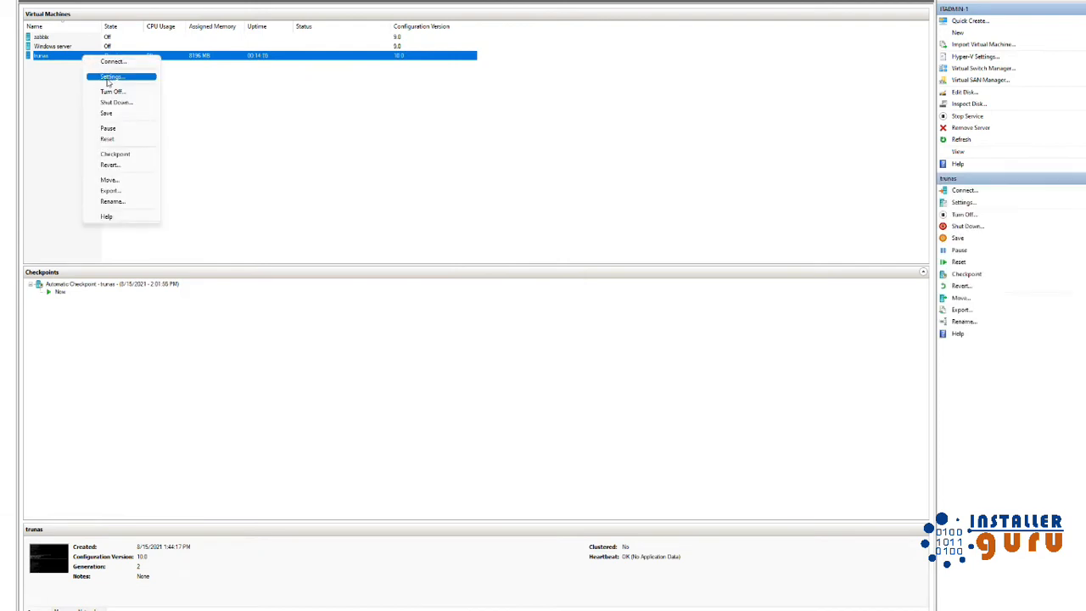
click(106, 80)
click(447, 273)
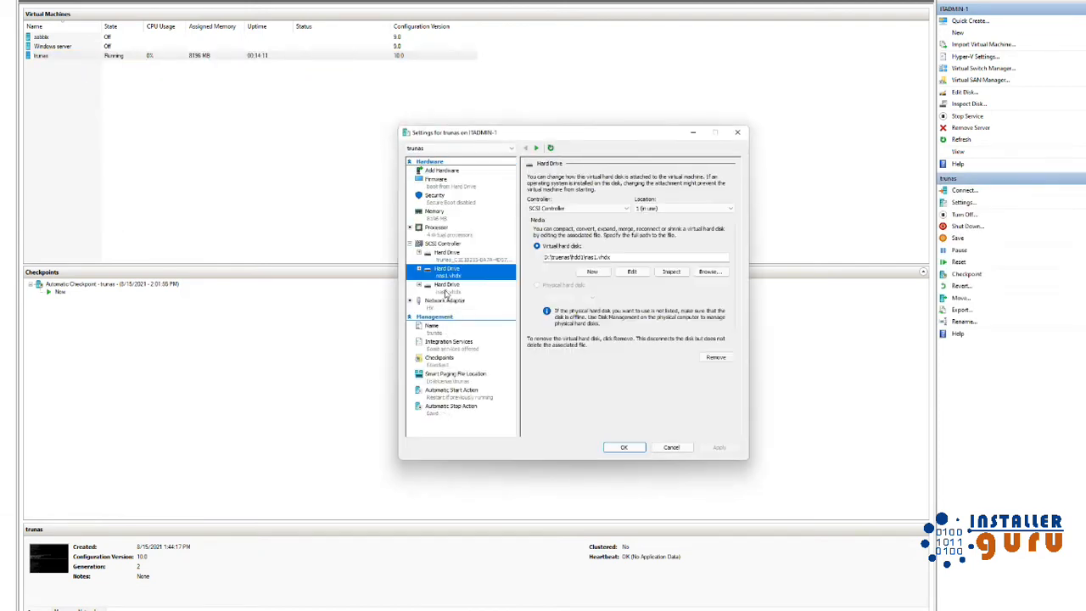
click(449, 293)
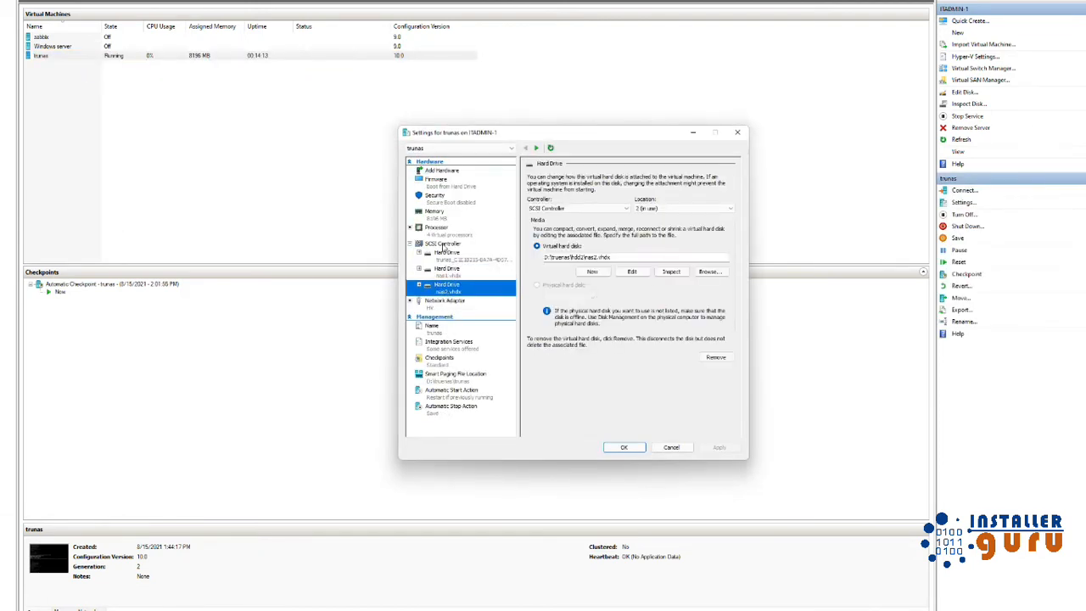
click(443, 244)
click(550, 206)
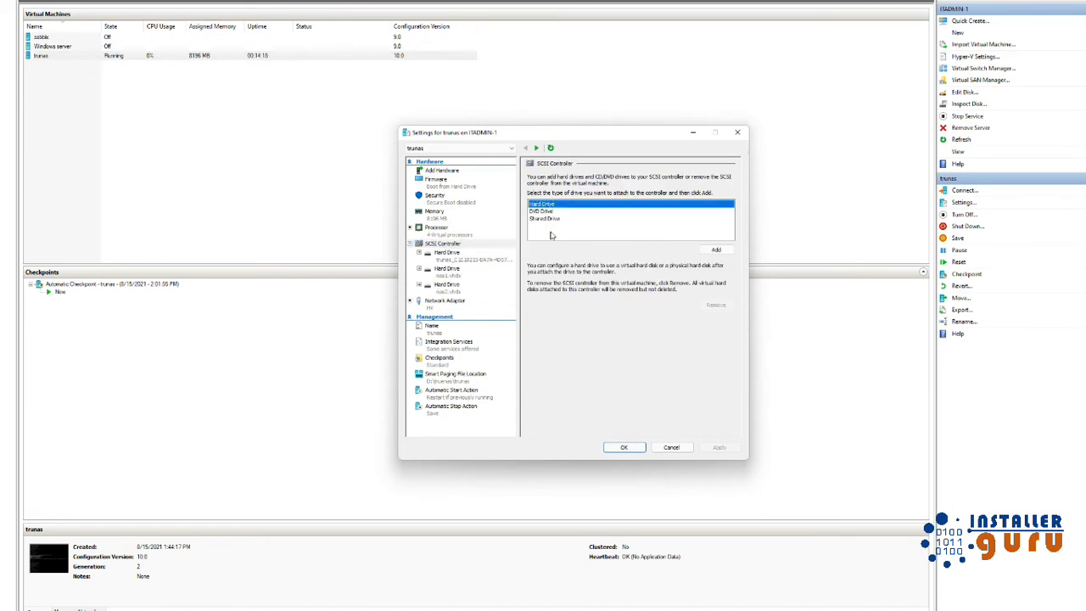
click(715, 251)
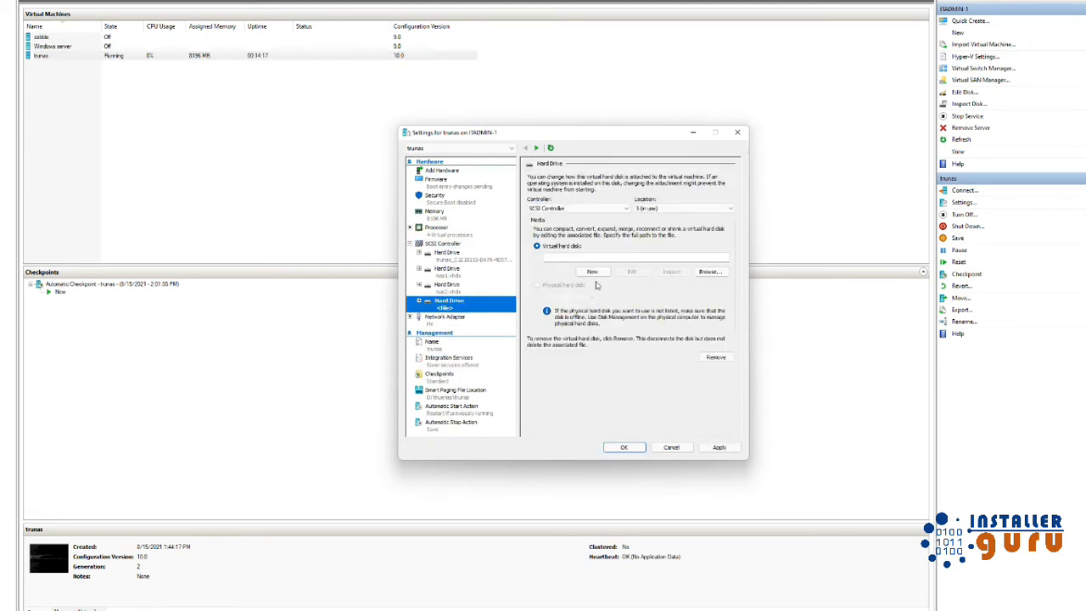
click(593, 272)
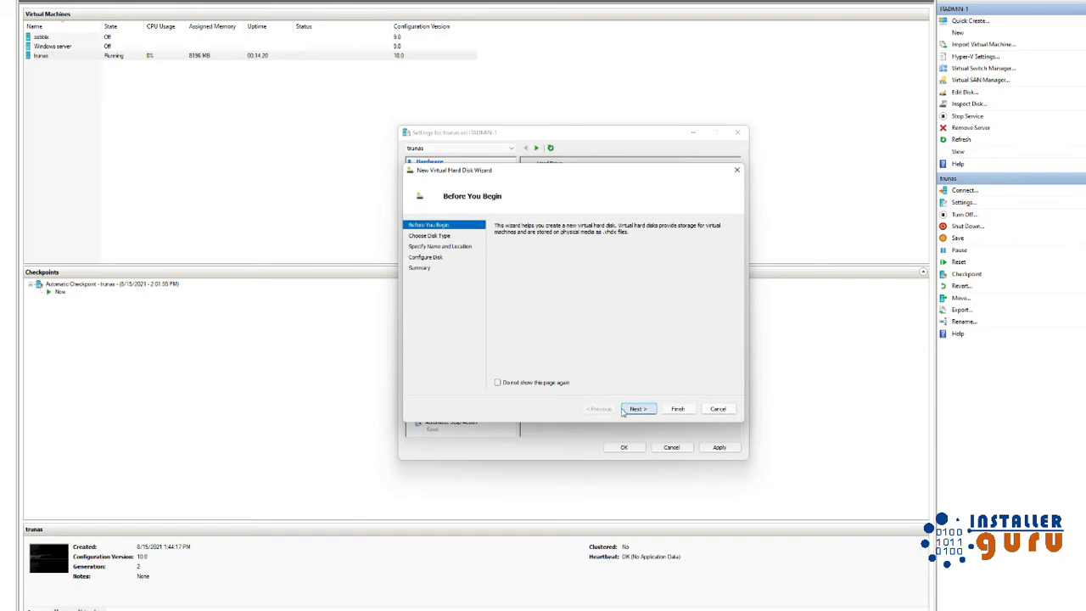
click(628, 409)
click(718, 409)
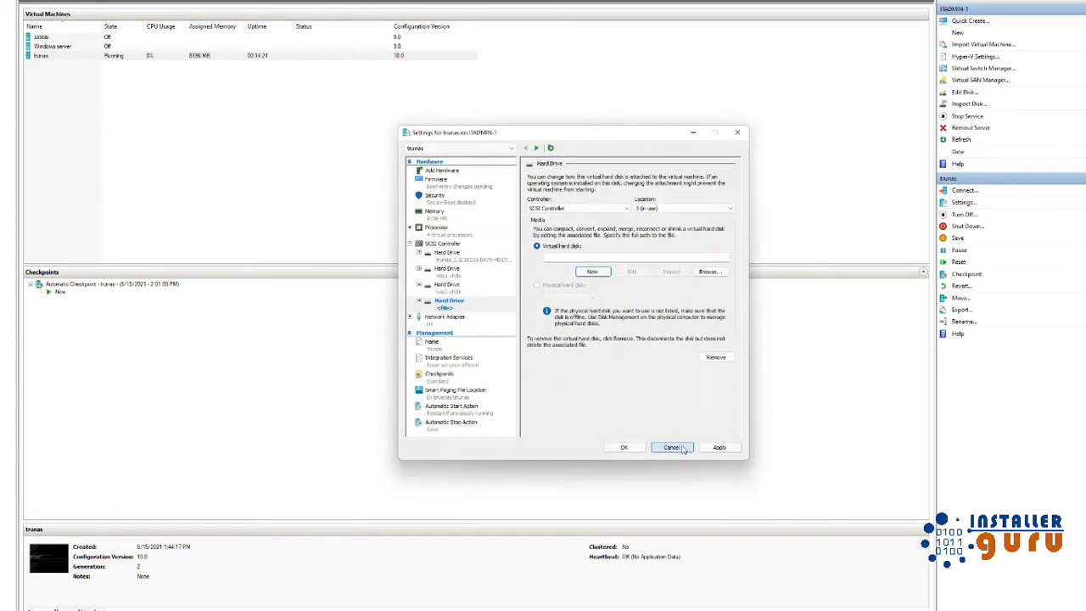
click(671, 447)
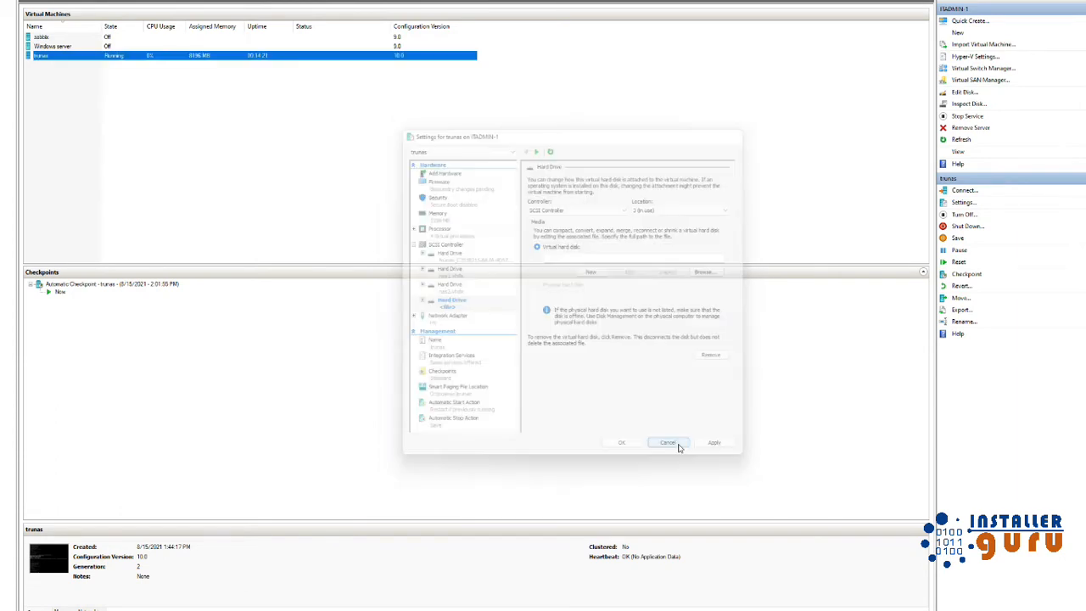
right_click(136, 57)
click(176, 79)
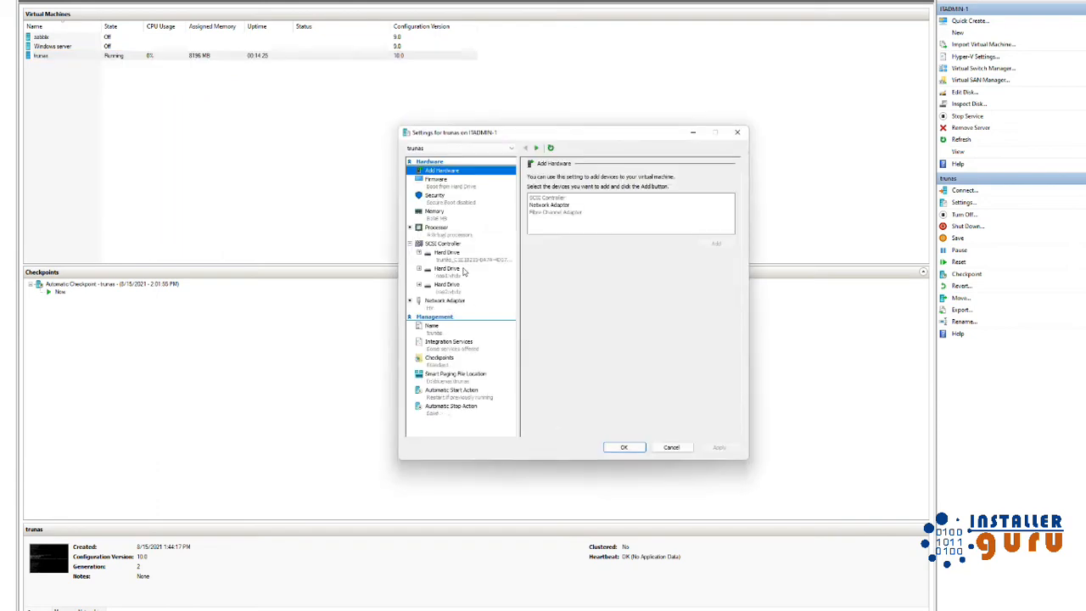
click(462, 257)
click(448, 275)
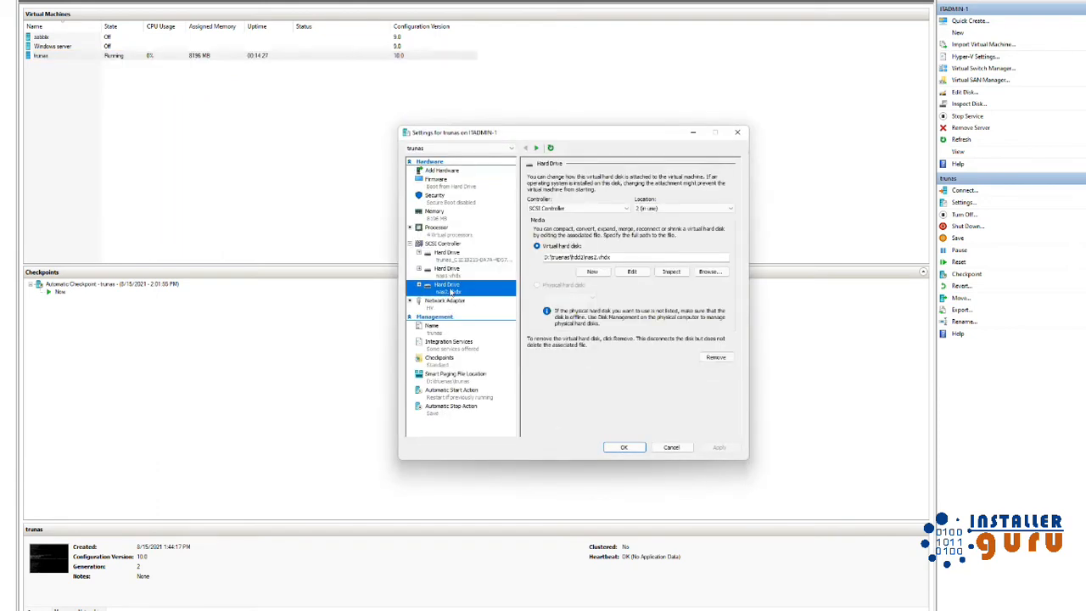
click(664, 449)
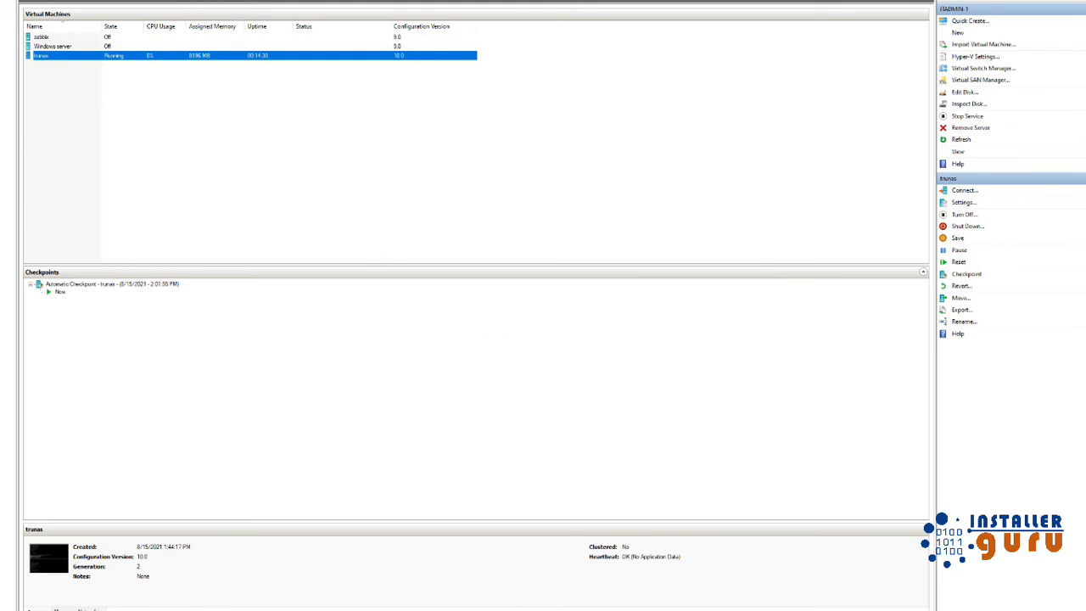
click(581, 601)
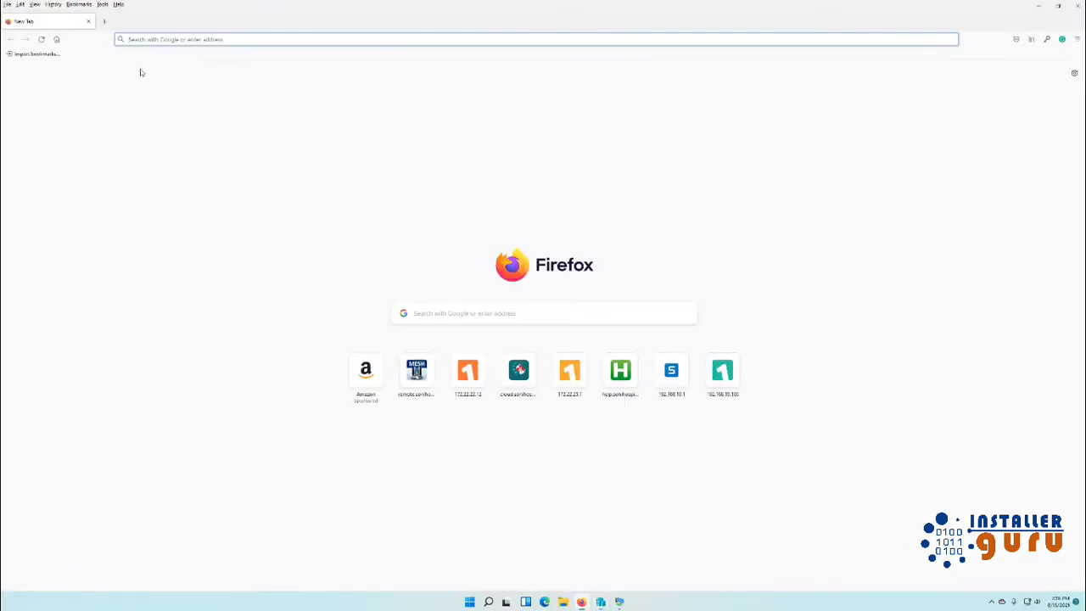
click(166, 40)
text(192.168.1)
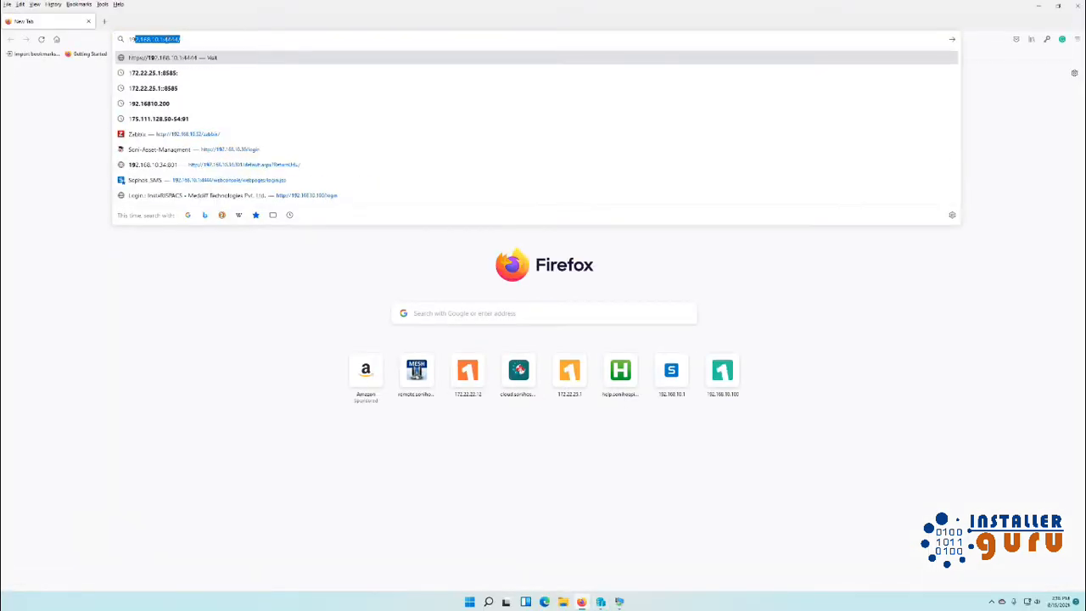
text(0.32)
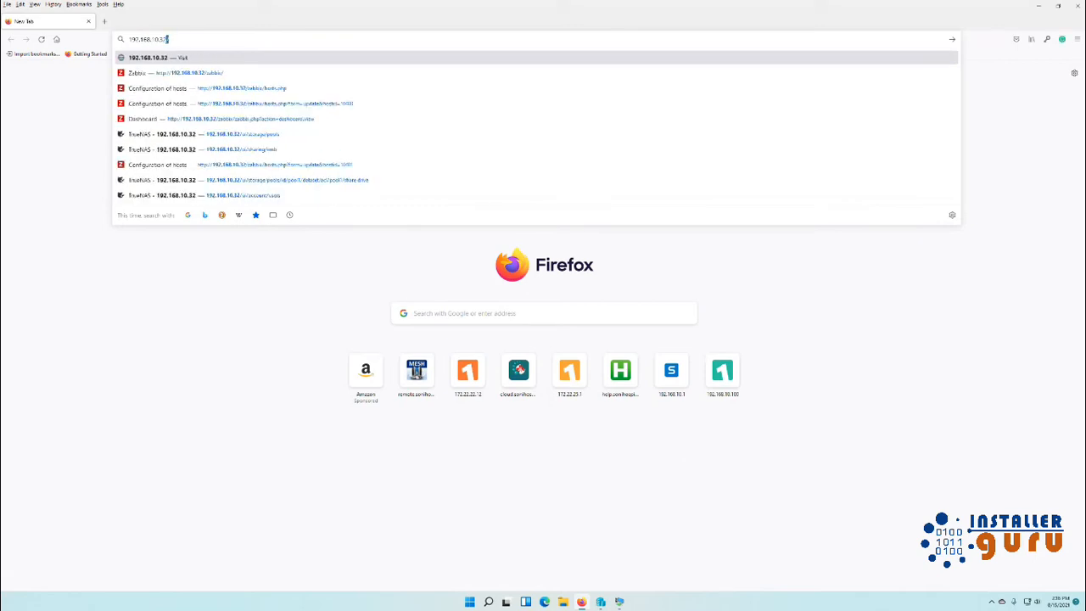
key(Return)
click(187, 39)
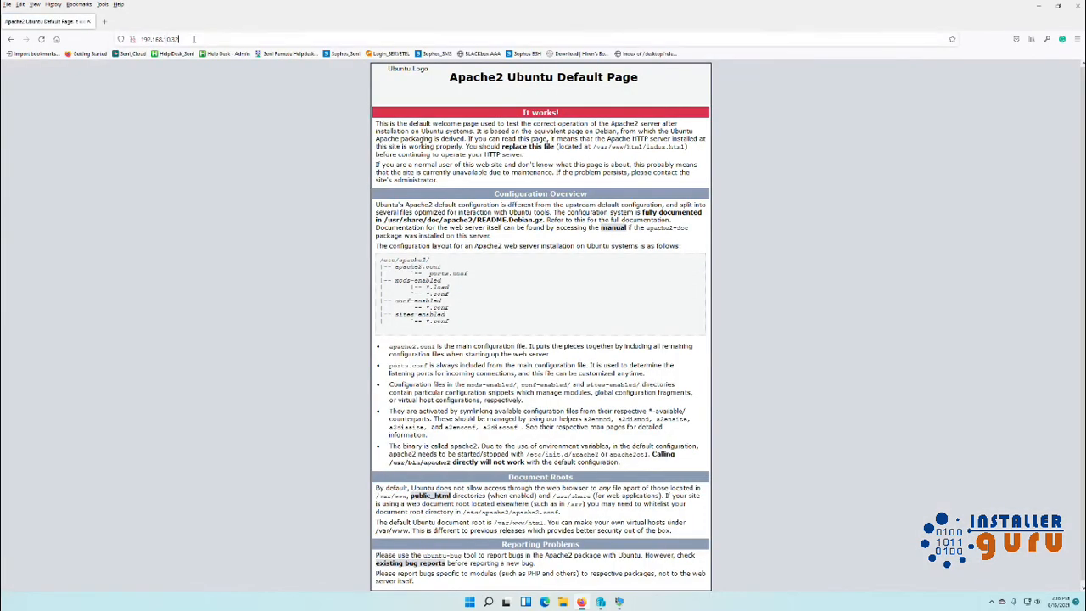
key(Home)
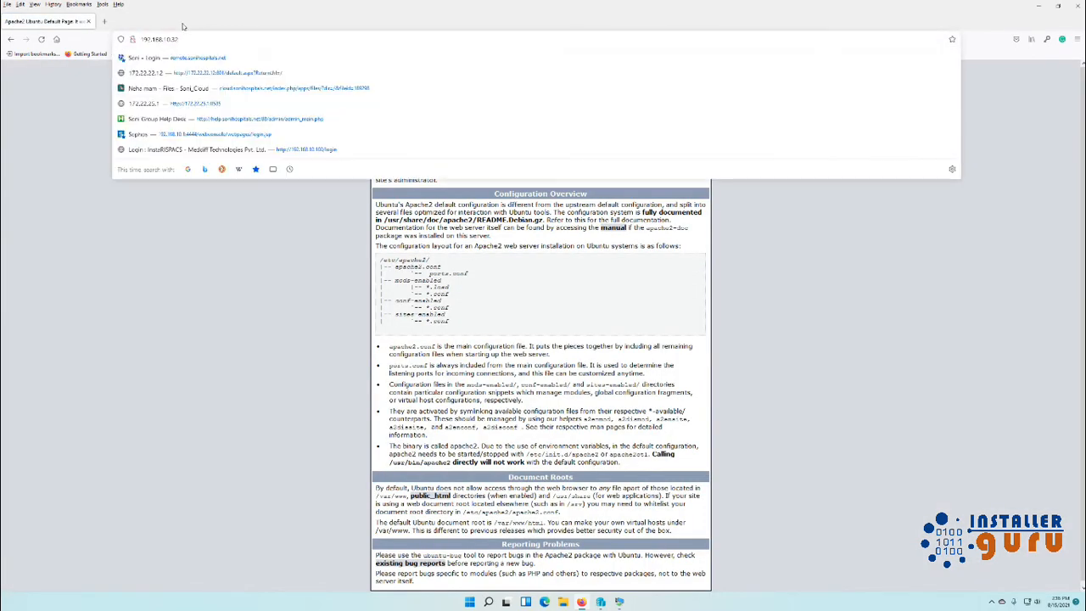
text(https)
text(://)
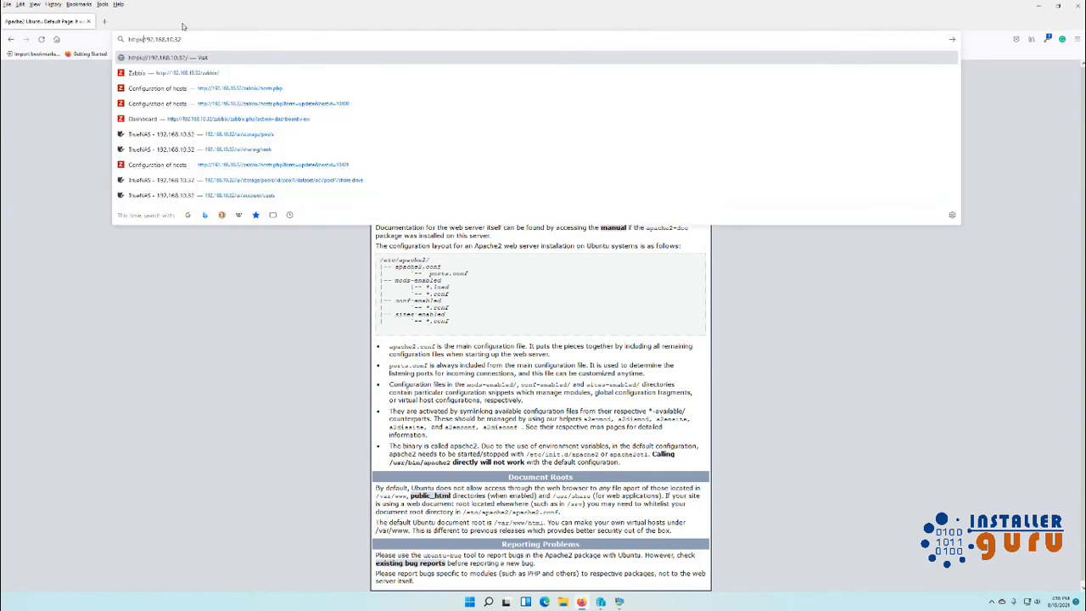
key(Return)
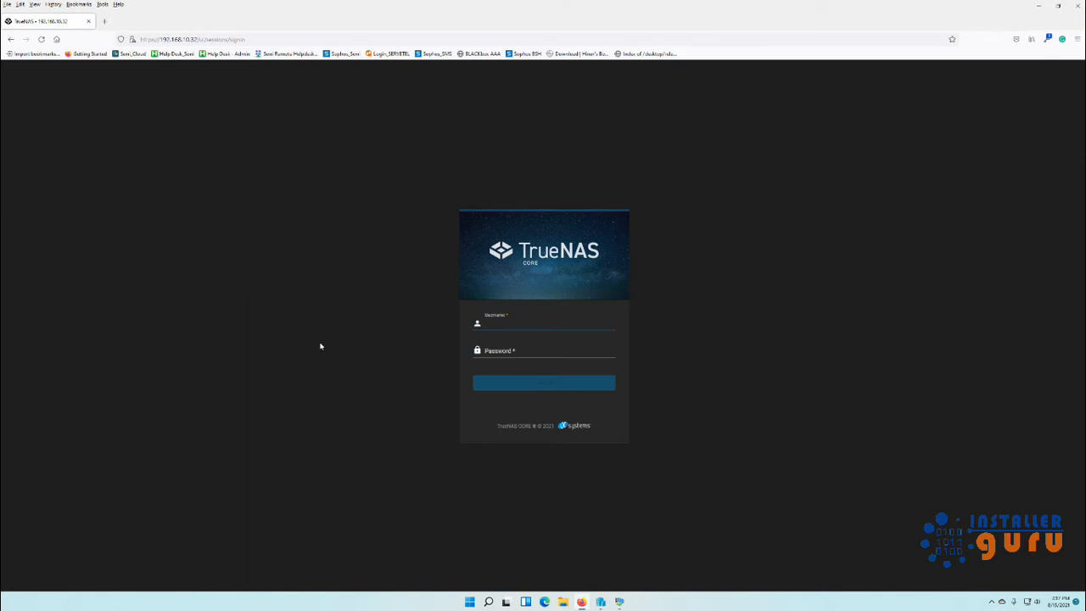
Log in to TrueNAS as root with the admin password and decline saving the login.
text(root)
key(Tab)
text(a)
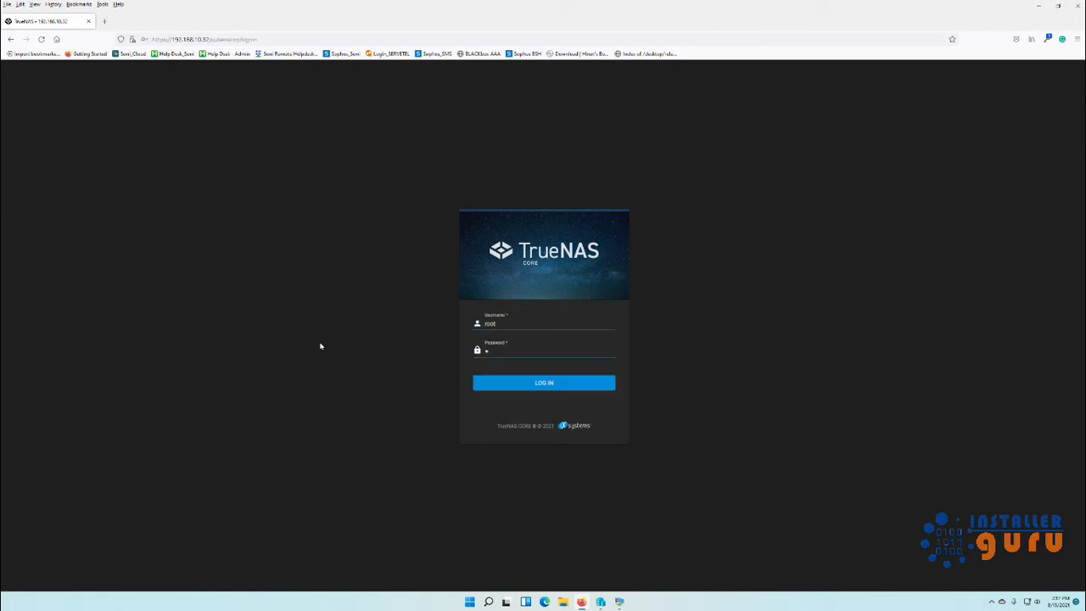
text(***)
key(BackSpace)
key(BackSpace)
key(BackSpace)
key(BackSpace)
key(BackSpace)
key(BackSpace)
key(BackSpace)
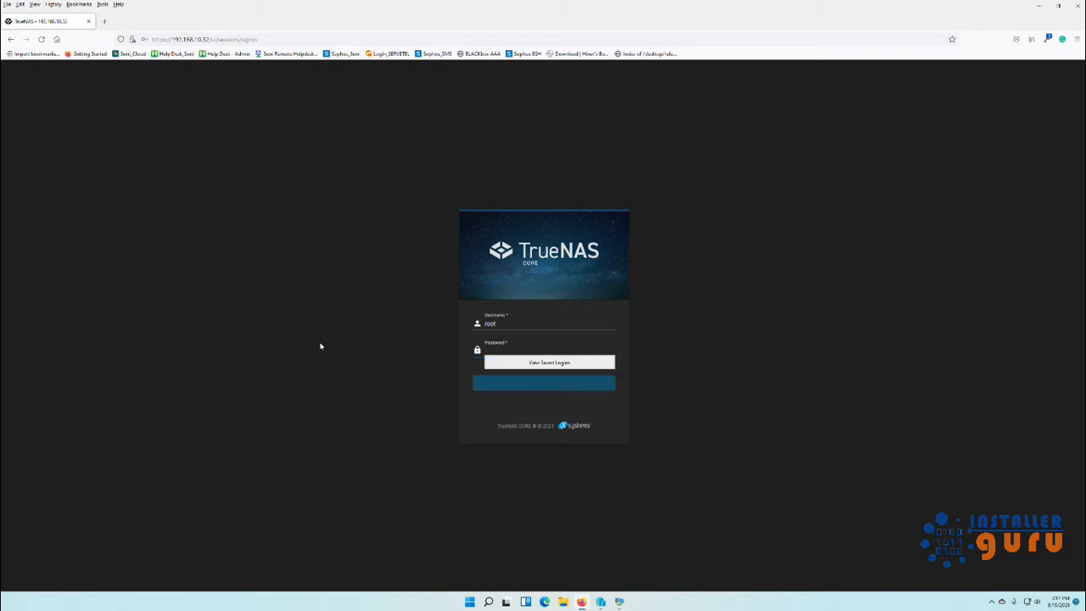
text(***)
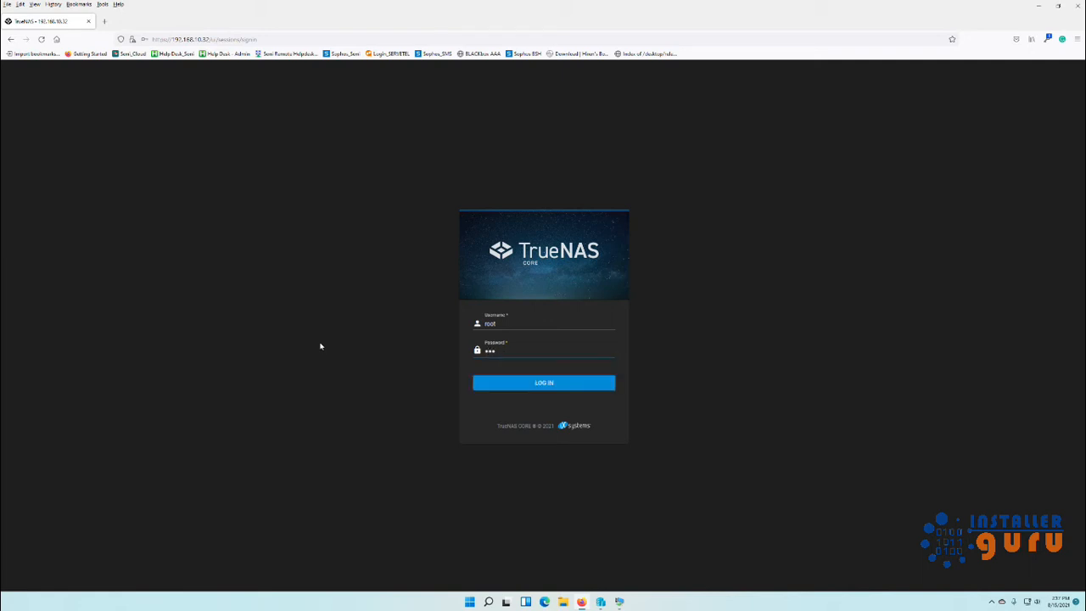
key(BackSpace)
key(BackSpace)
key(BackSpace)
text(*********)
key(Return)
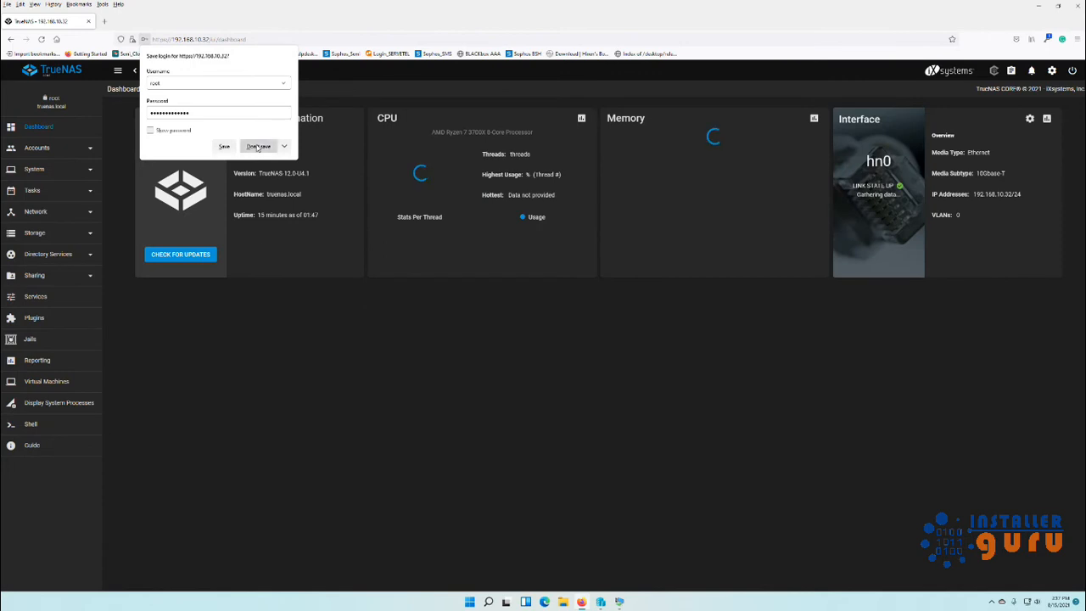
click(258, 146)
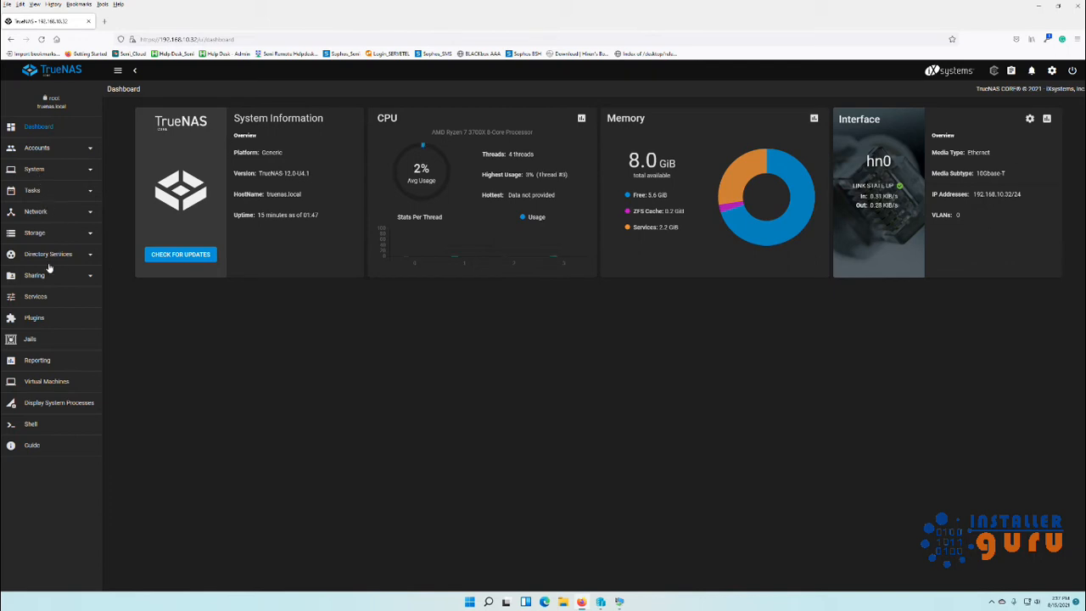
Save nameservers 192.168.10.29 and 192.168.10.30 in Network Global Configuration.
click(63, 221)
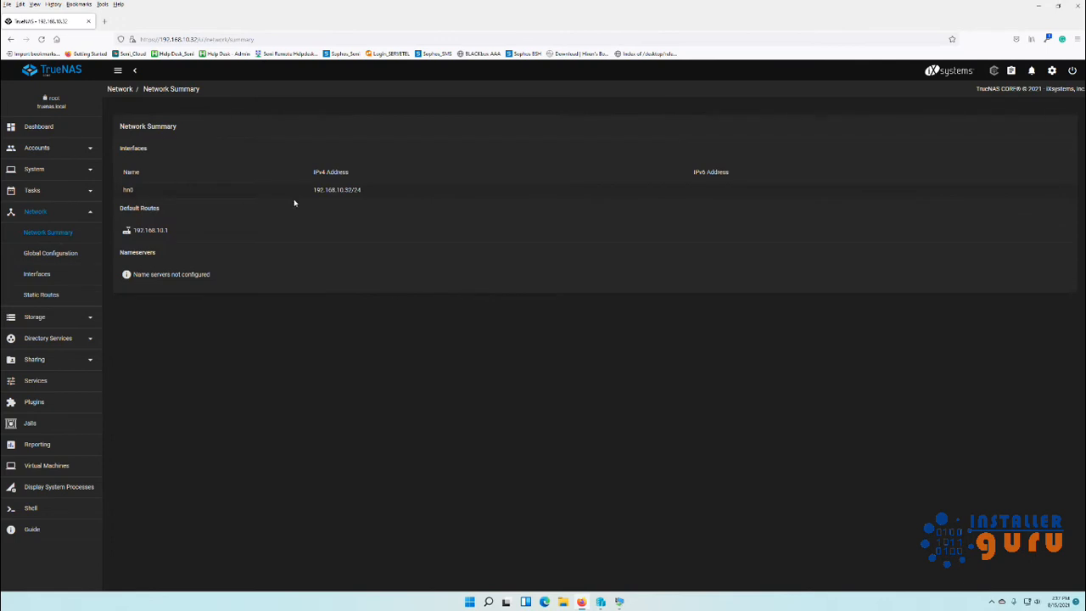
click(61, 253)
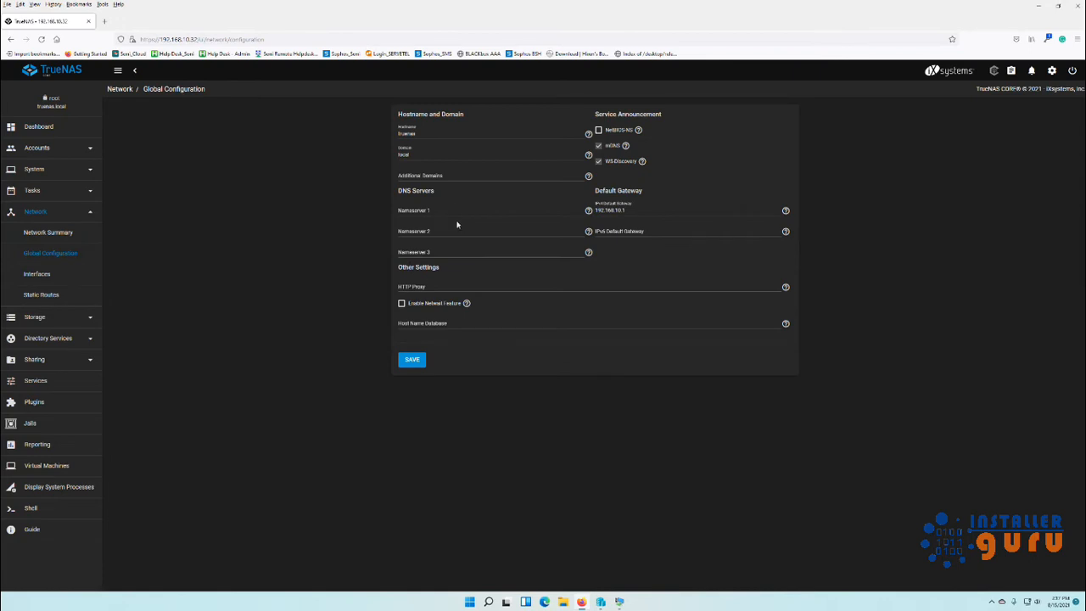
click(449, 210)
text(192.168.10.29)
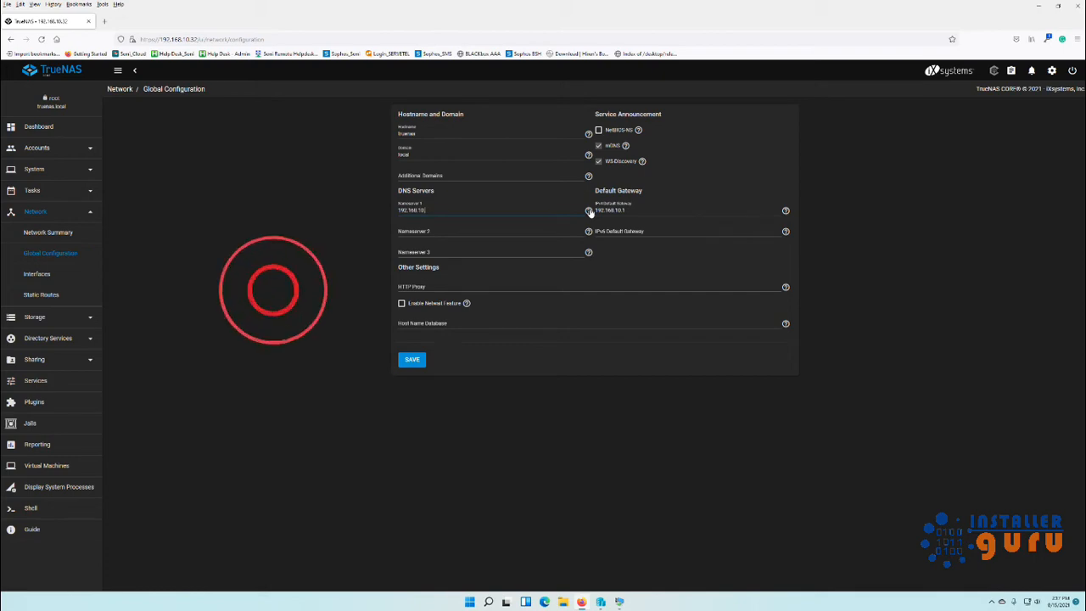
key(Tab)
text(192.168.10.30)
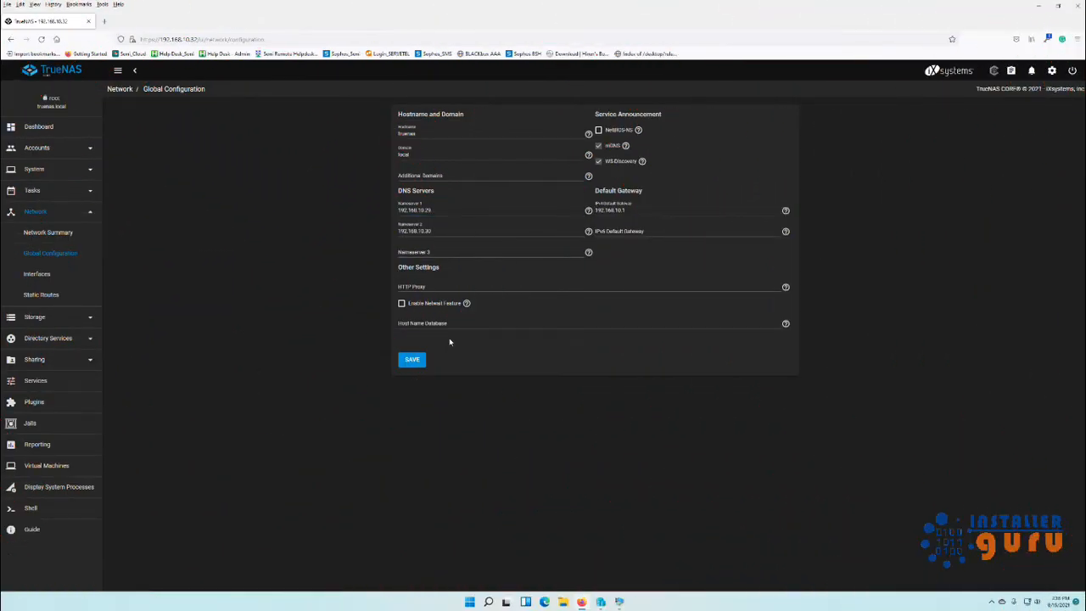
click(412, 359)
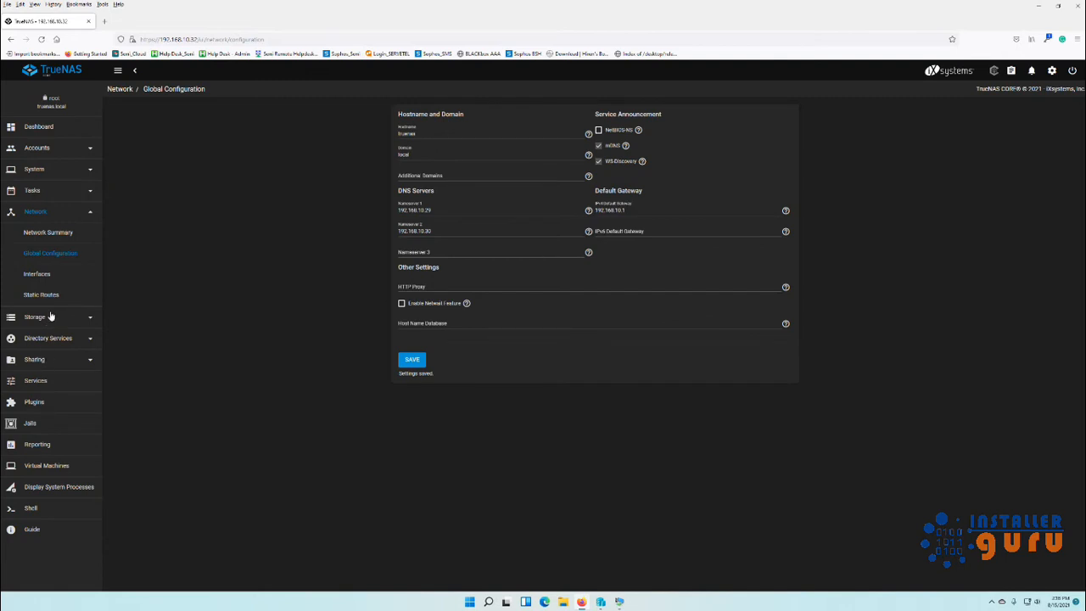
click(57, 150)
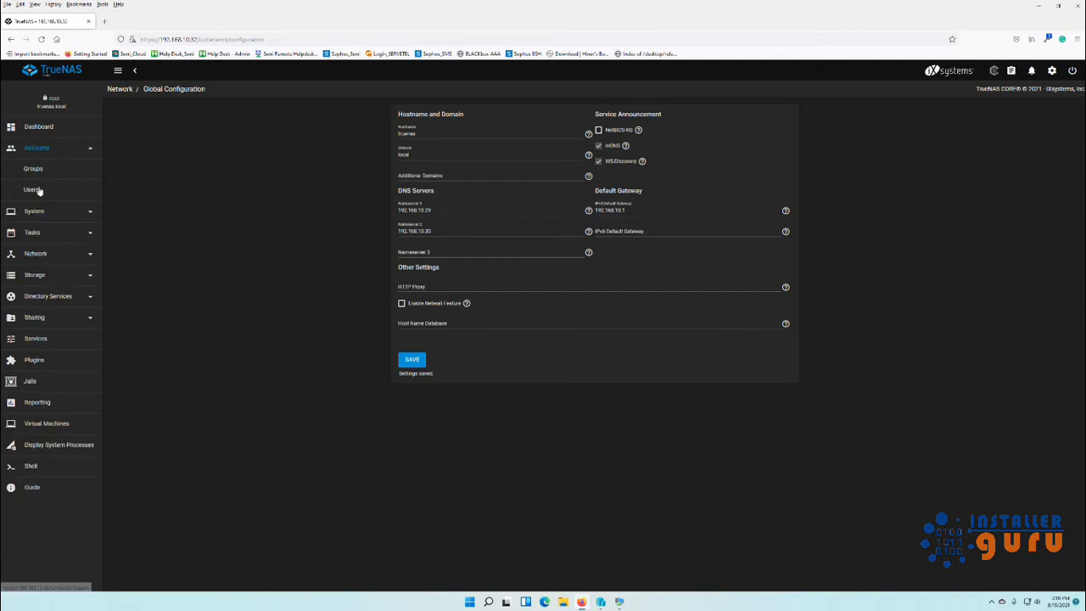
Start a new user, entering the user's full name and the password twice.
click(32, 189)
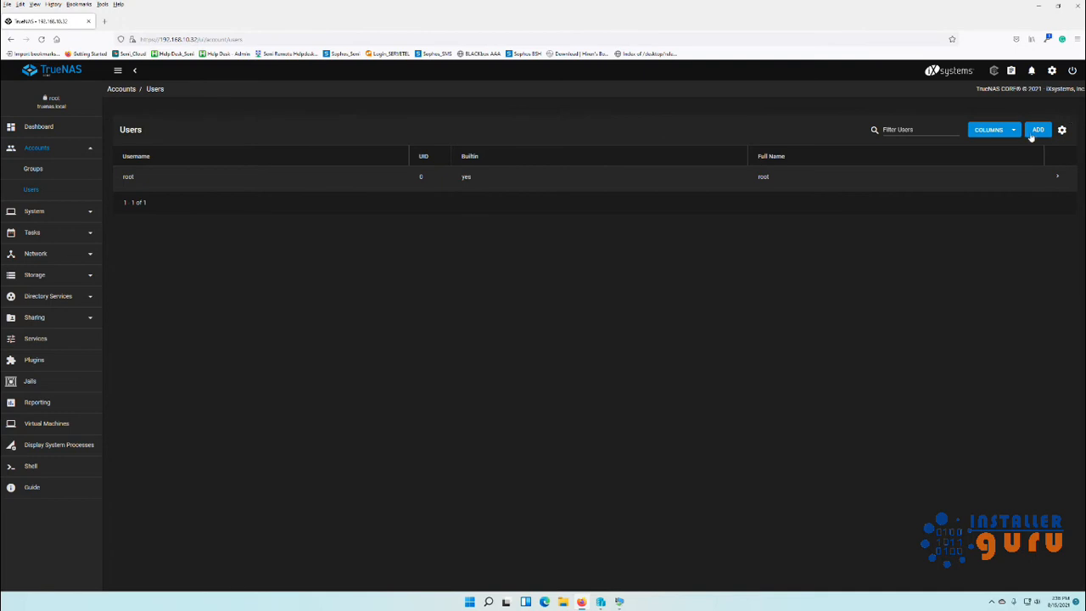
click(1038, 130)
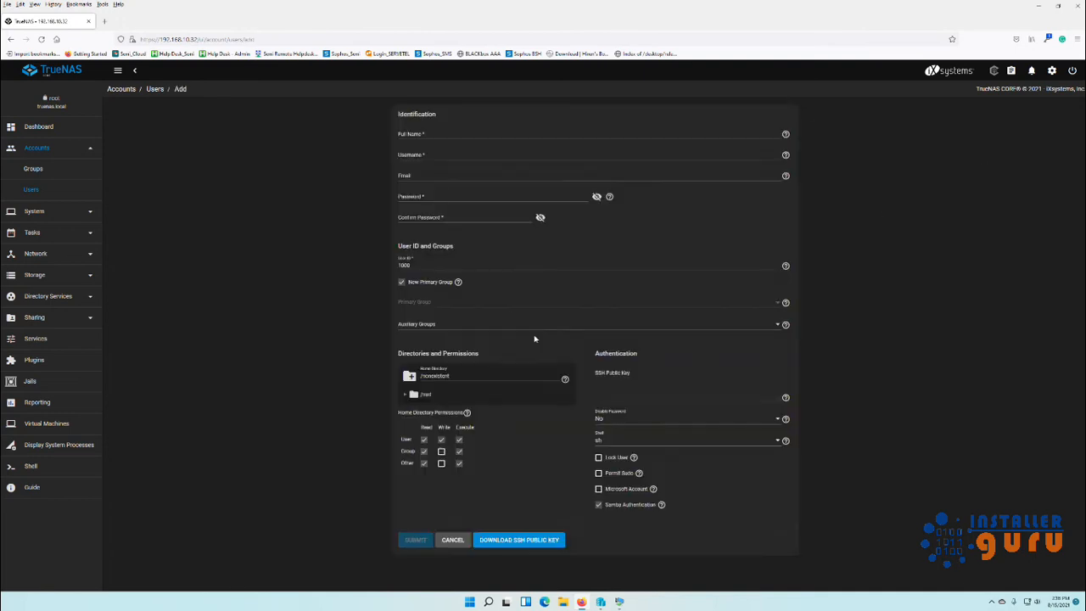
click(430, 132)
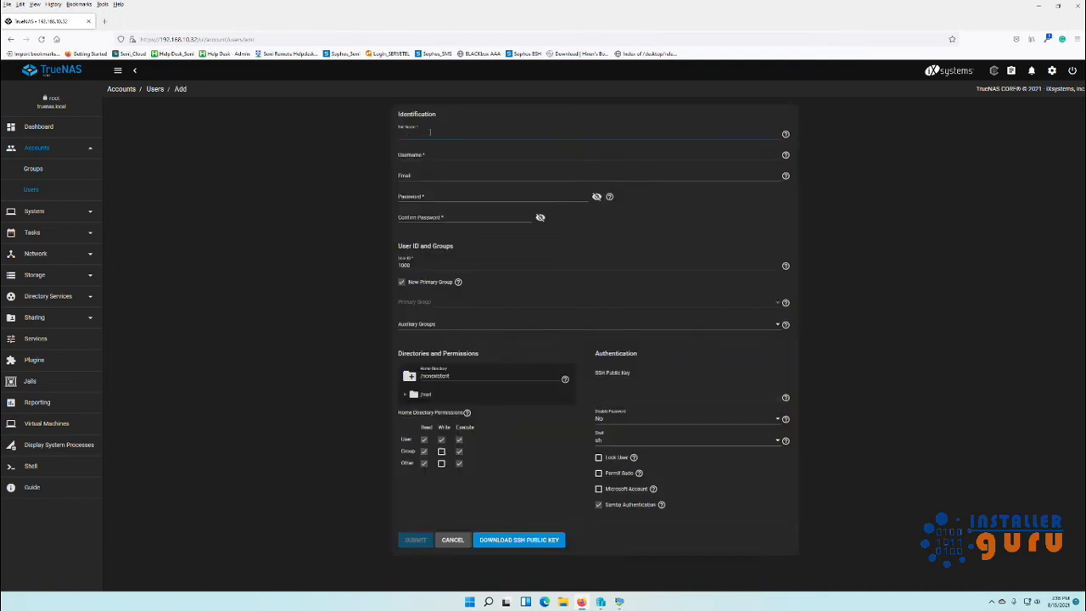
text(sudip)
key(Tab)
key(Tab)
key(Tab)
text(********)
key(Tab)
text(********)
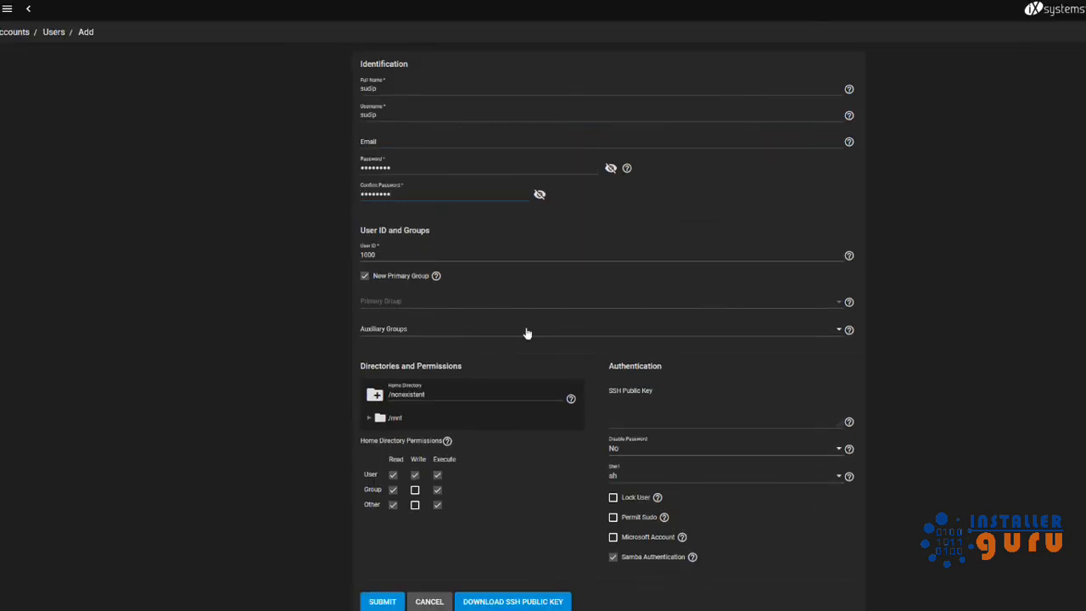
Enable Microsoft Account and group/other write permissions, then submit the user.
click(612, 538)
click(415, 490)
click(415, 505)
click(370, 421)
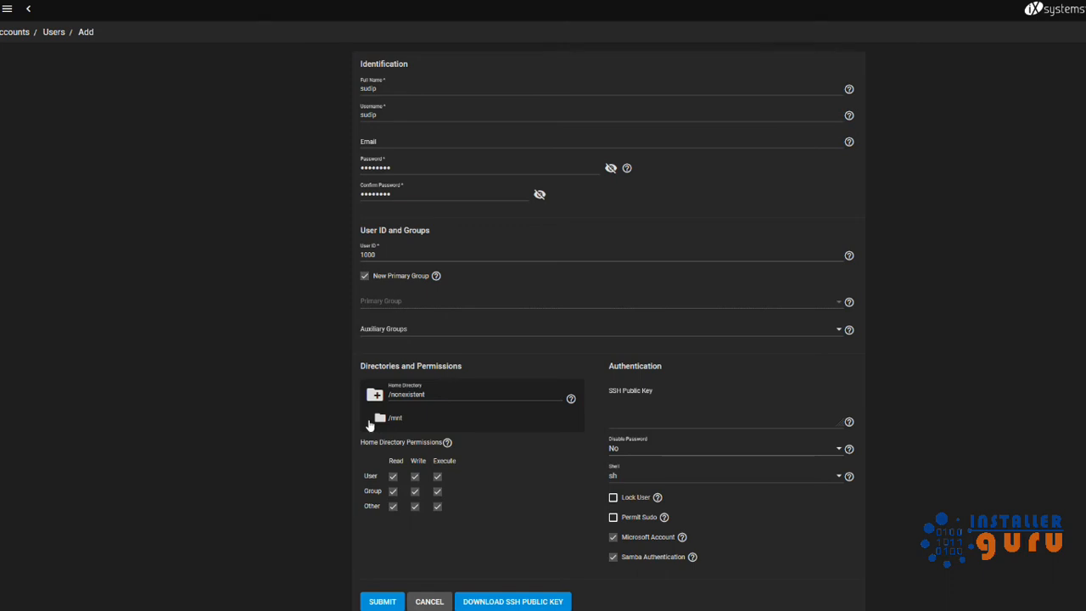
click(393, 602)
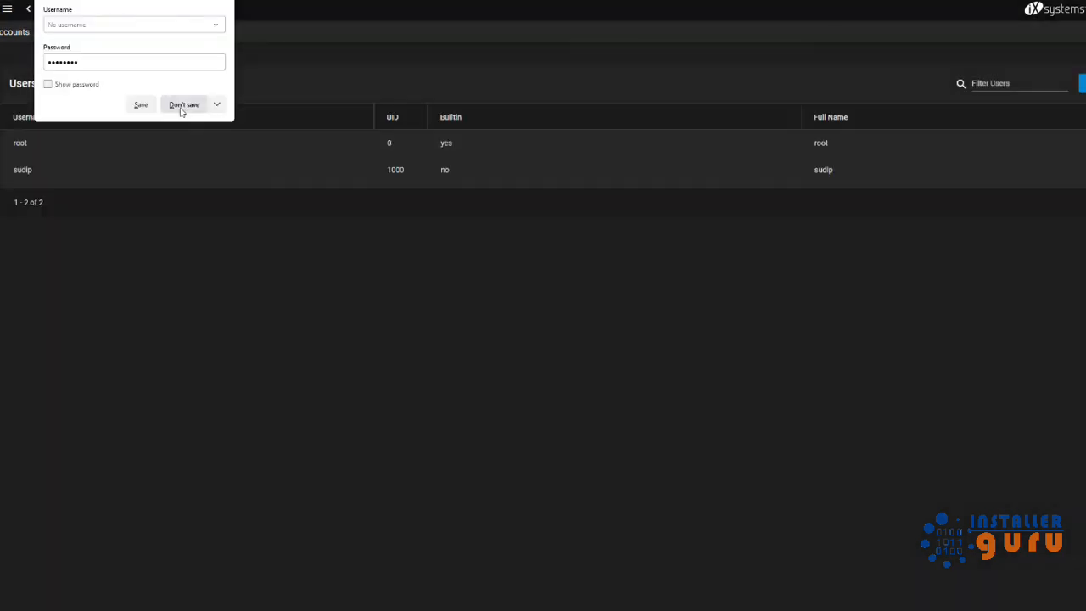
click(182, 105)
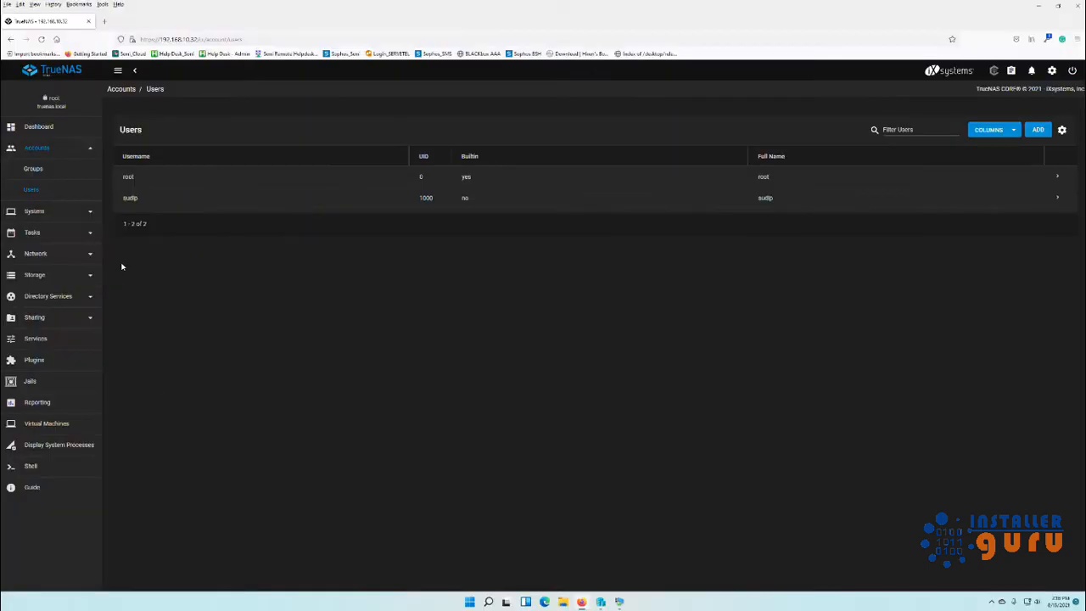
Inspect the disks list: da0 is 127 GiB in boot-pool, da1 is available.
click(65, 278)
click(70, 319)
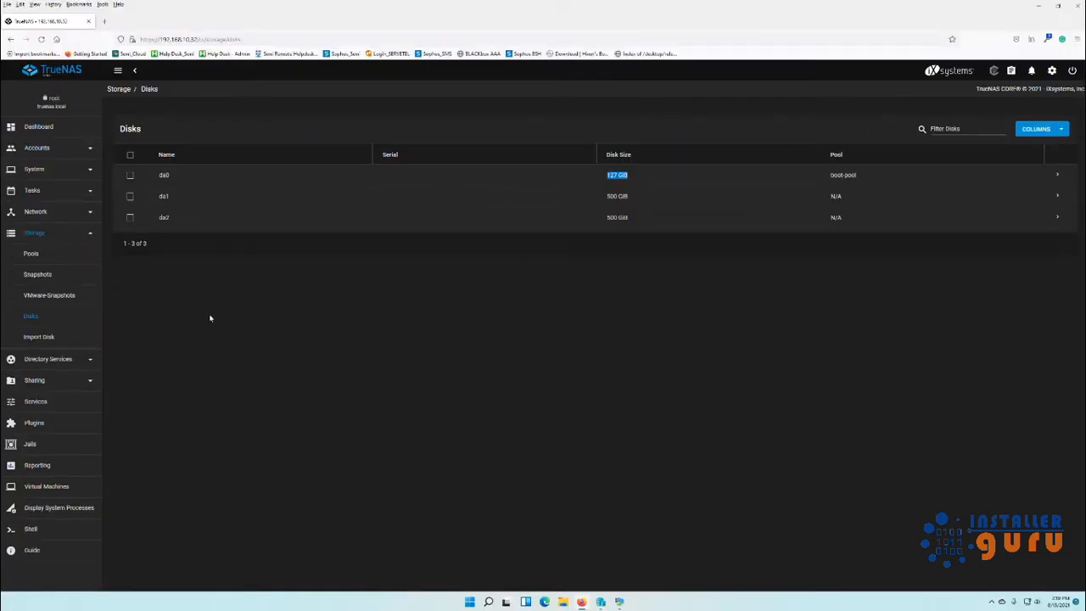
click(534, 303)
triple_click(620, 175)
drag(857, 176, 831, 180)
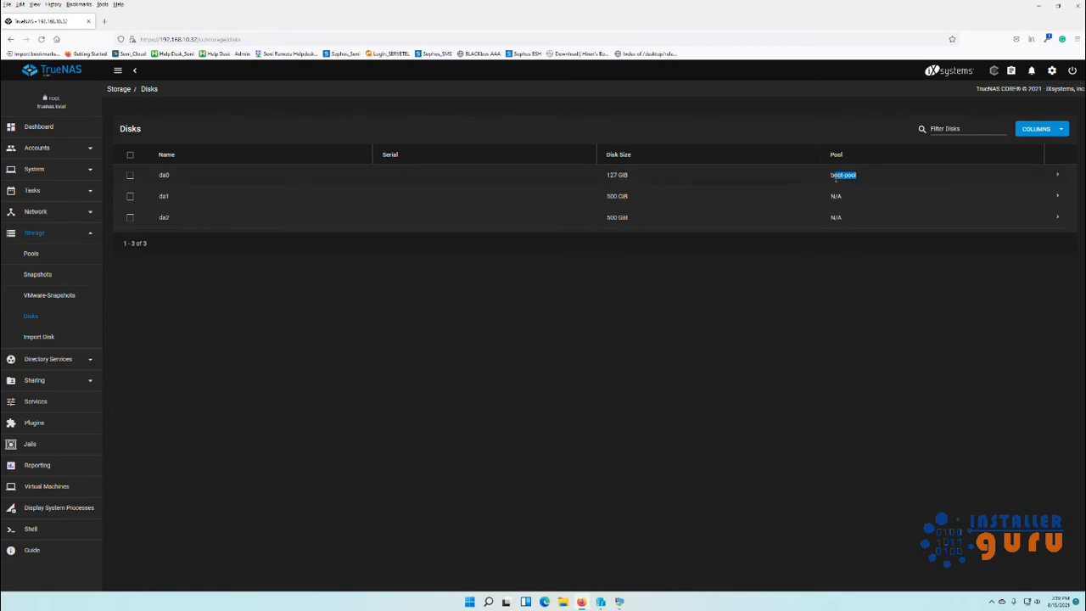
click(404, 363)
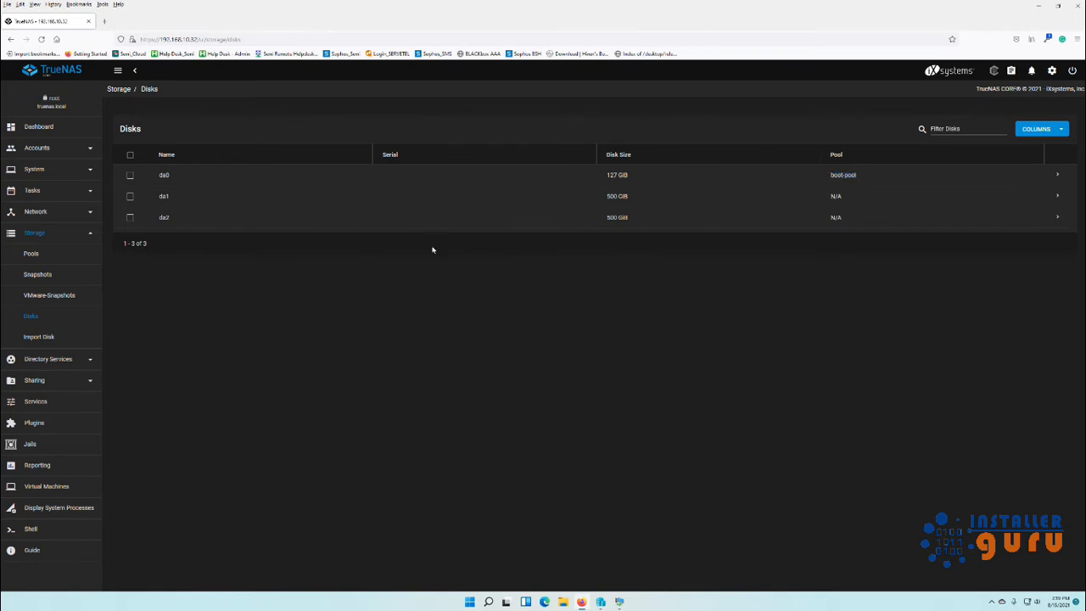
double_click(162, 197)
click(549, 299)
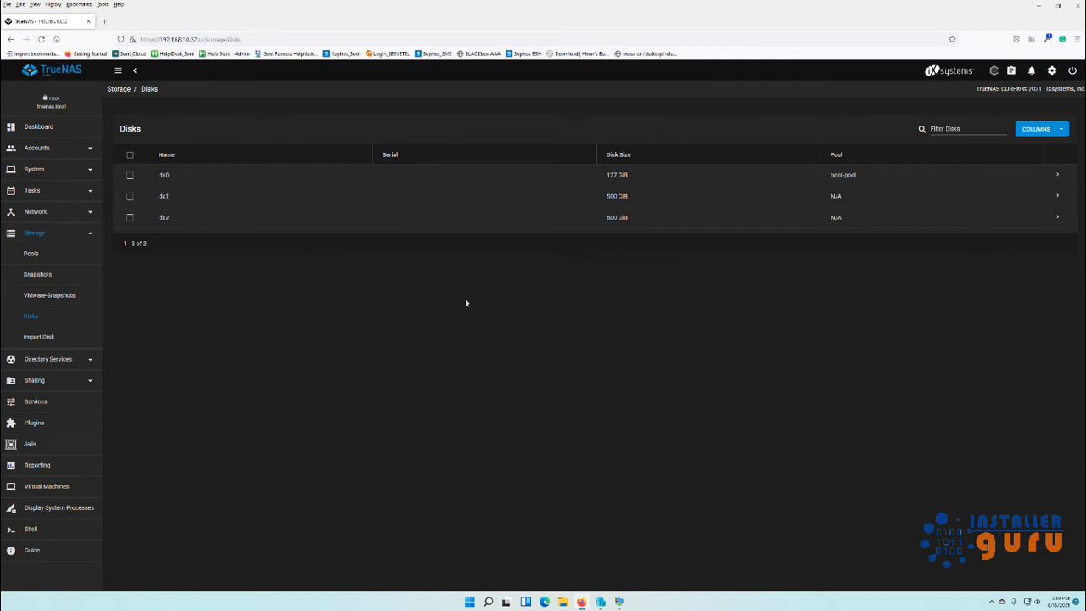
Begin a new pool named pool_test and add cache and log vdevs.
click(33, 255)
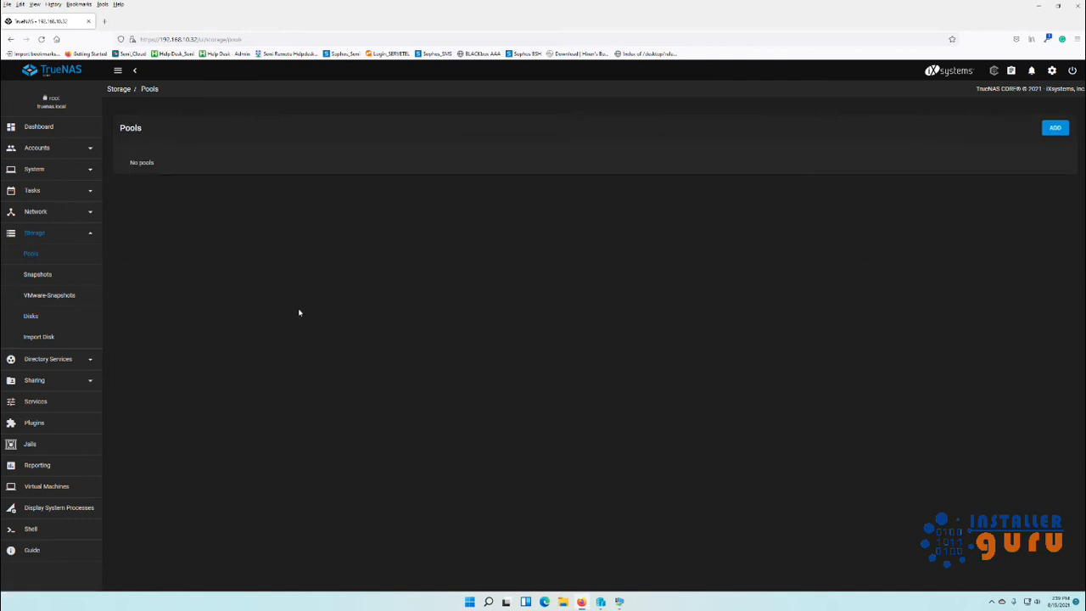
click(1055, 128)
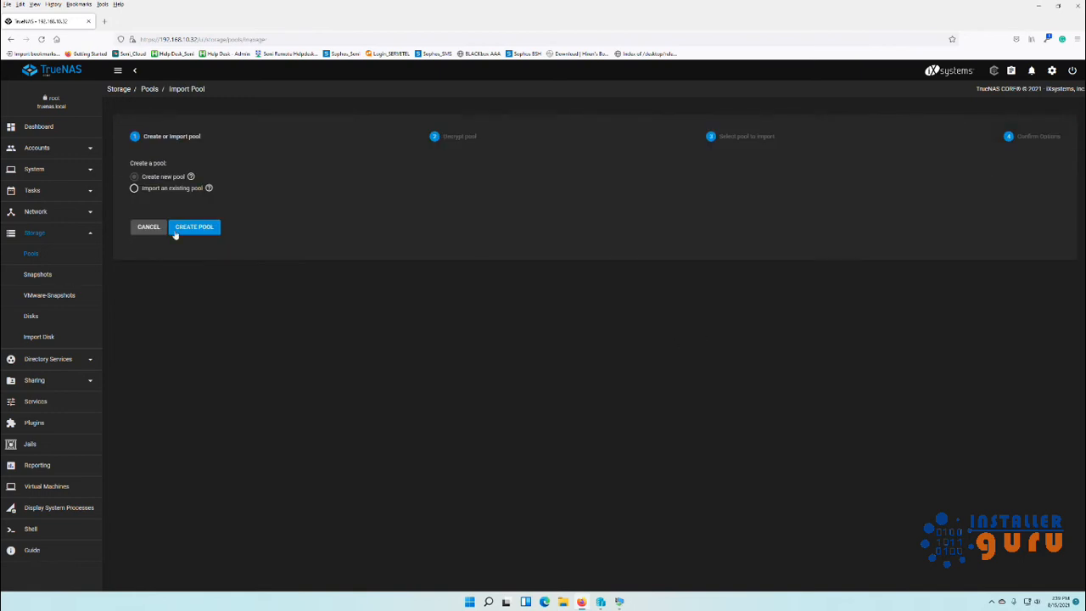
click(178, 229)
click(157, 155)
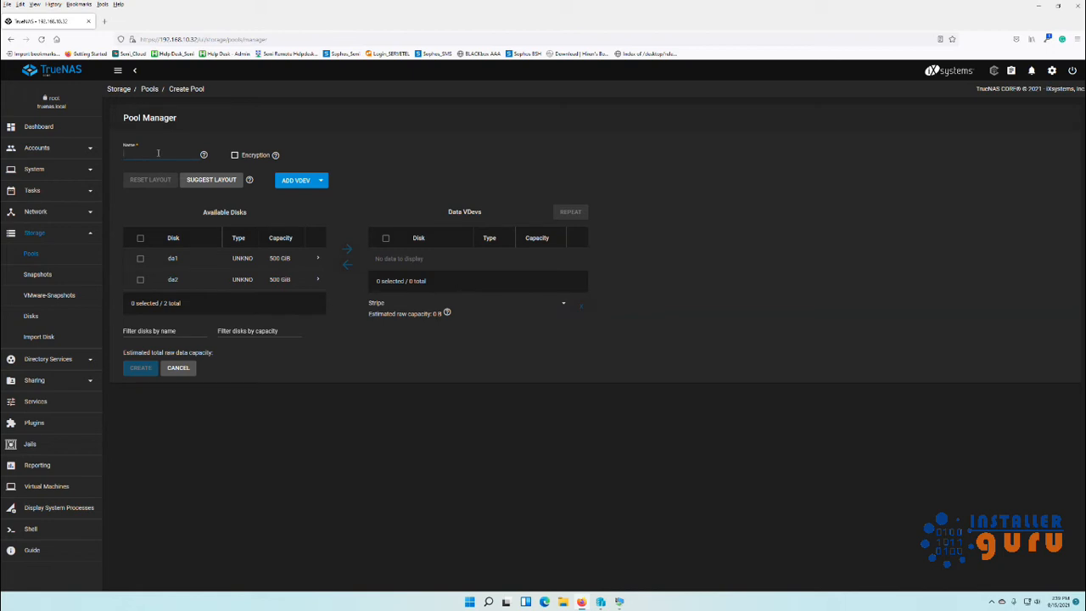
text(pool_)
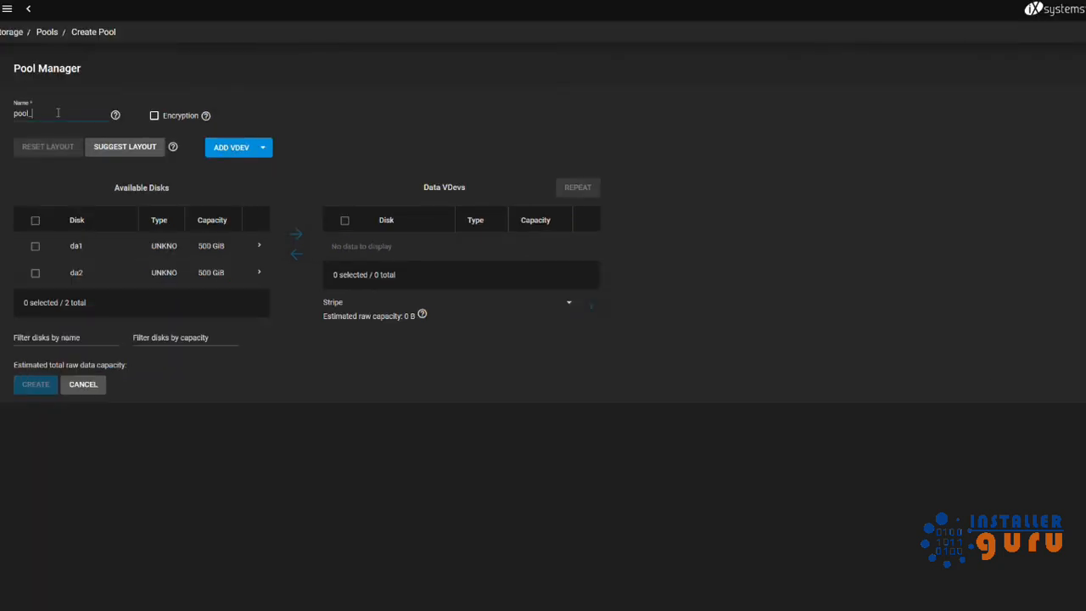
text(test)
click(237, 157)
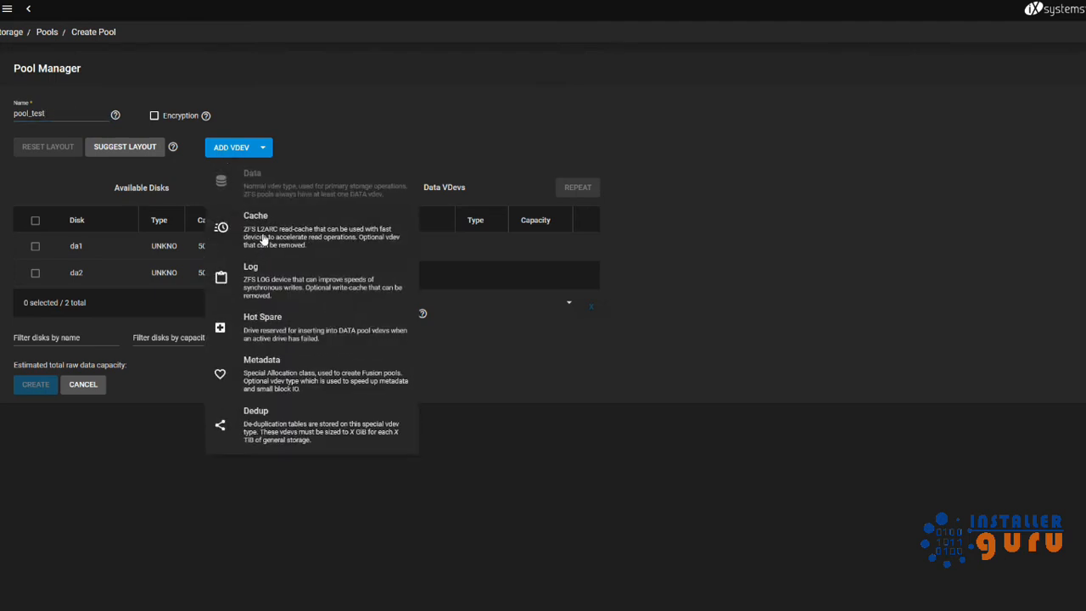
click(263, 239)
click(252, 153)
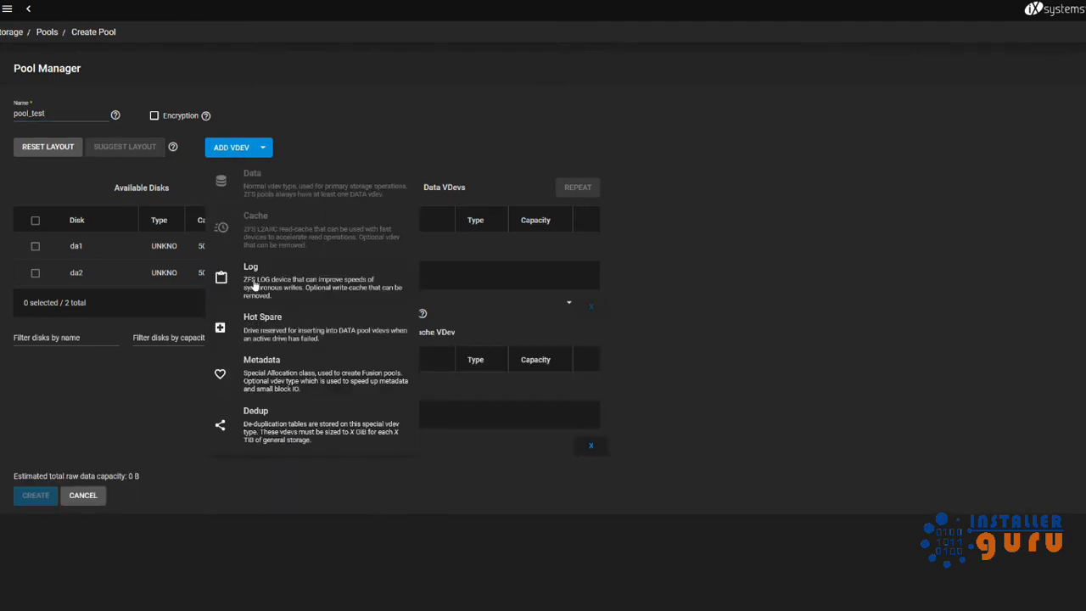
click(263, 291)
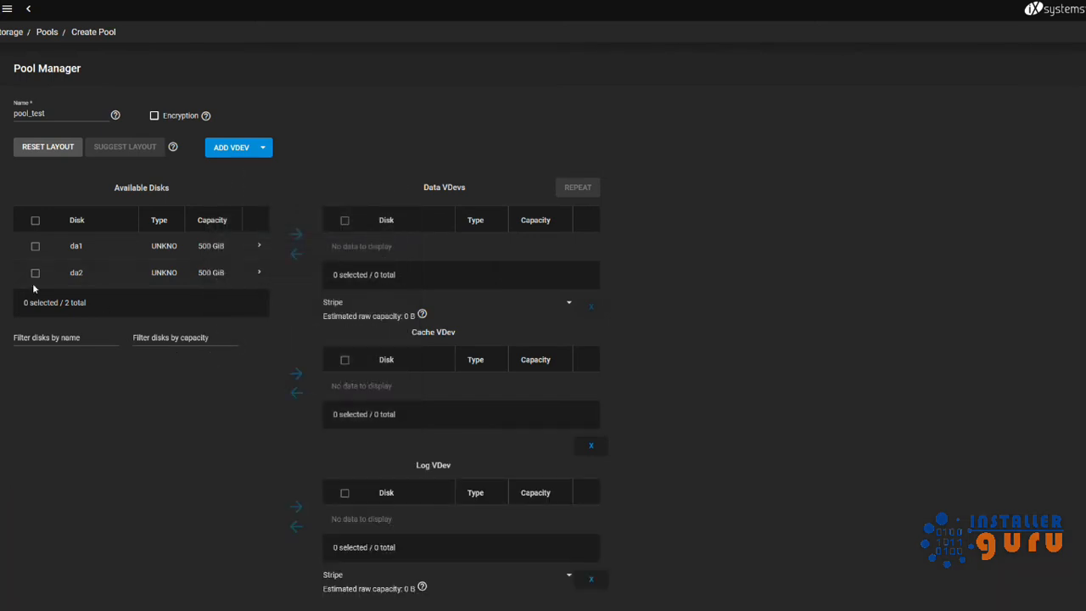
Put da1 and da2 in a Mirror data vdev (about 498 GiB) and create the pool.
click(33, 246)
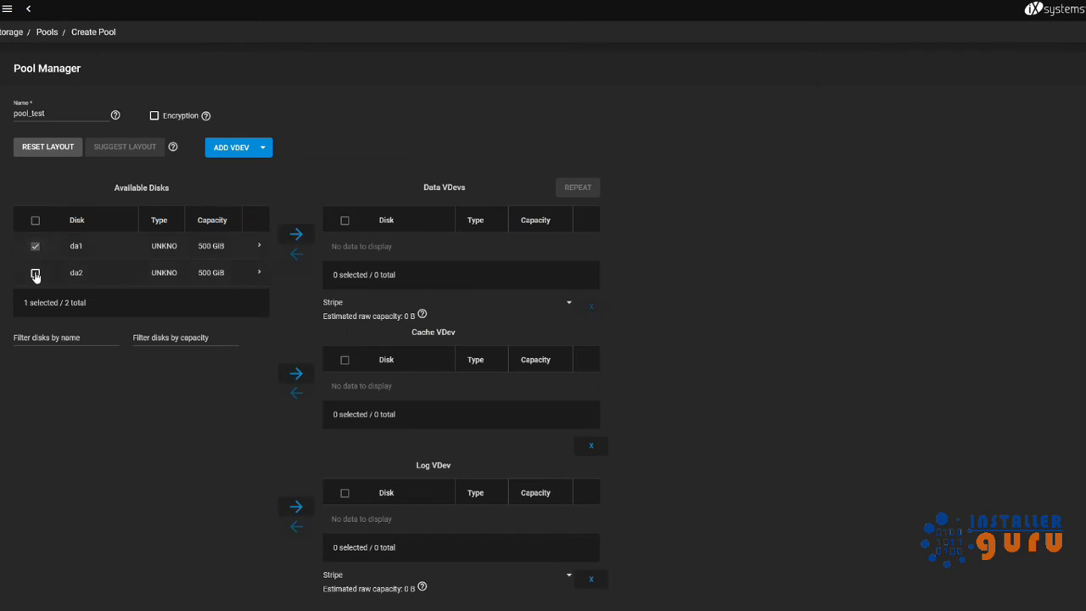
click(34, 273)
click(296, 235)
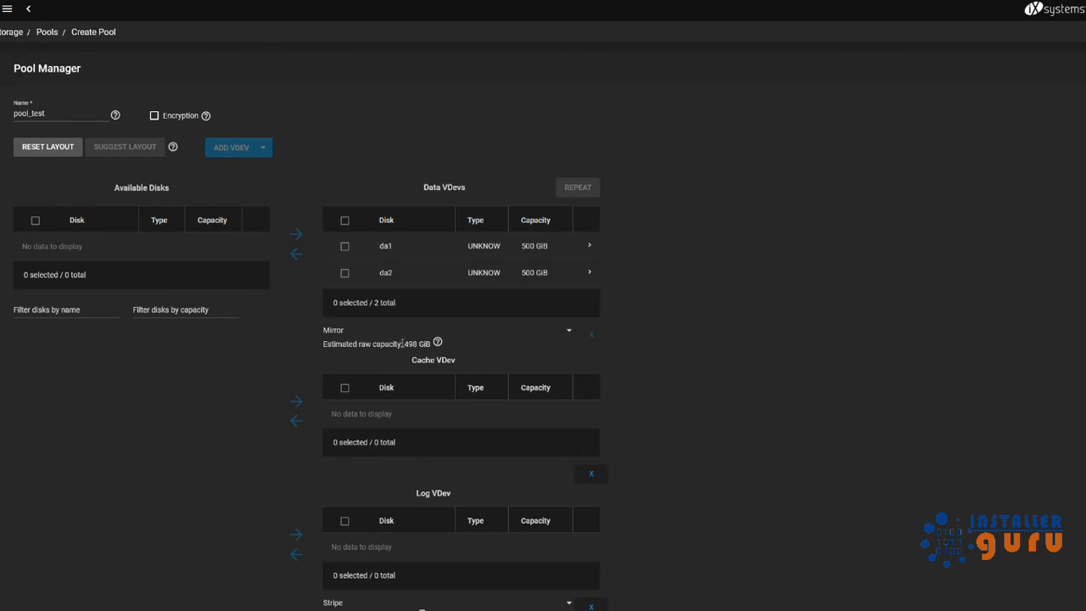
drag(402, 343, 427, 343)
click(573, 334)
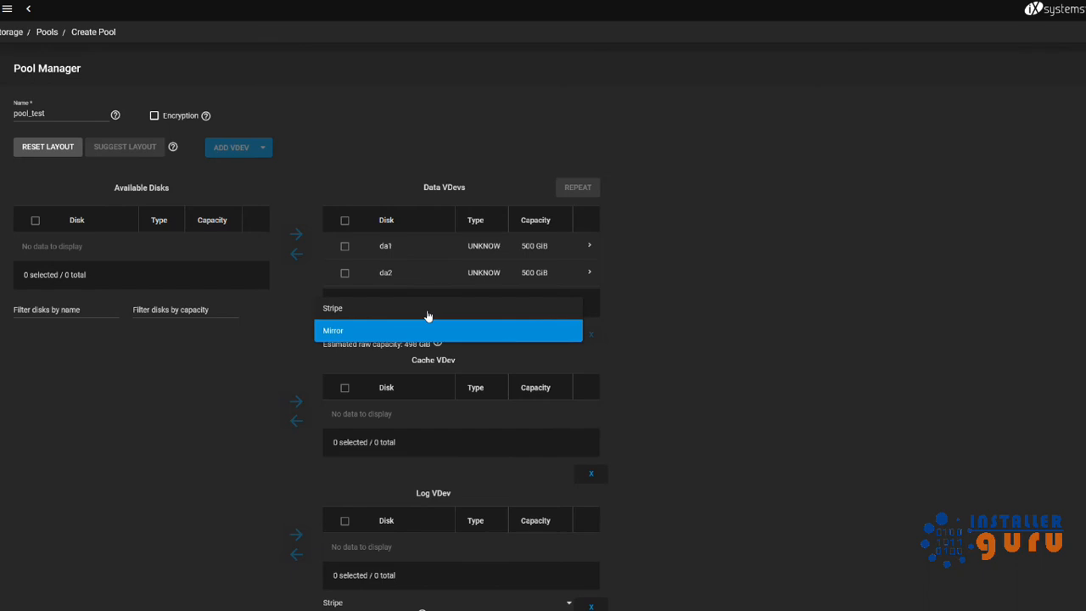
click(775, 371)
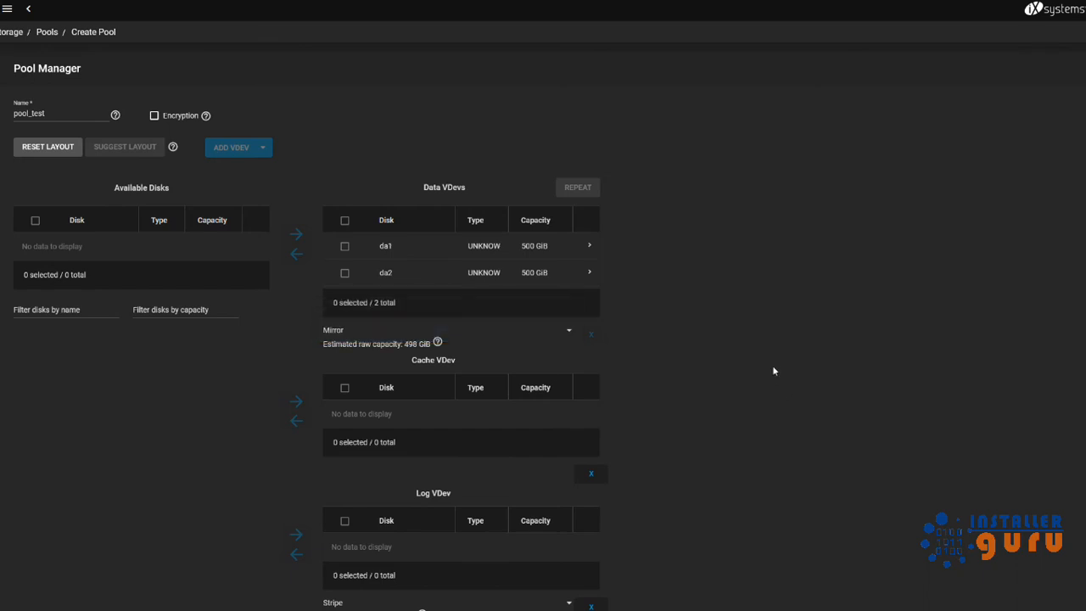
scroll(104, 524, down, 2)
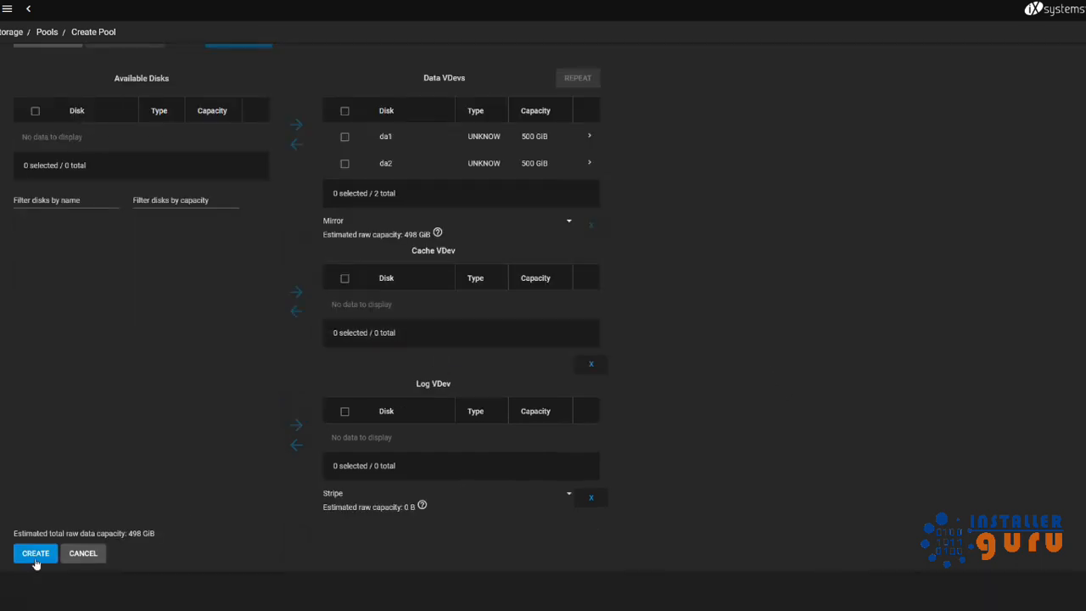
click(36, 557)
click(492, 358)
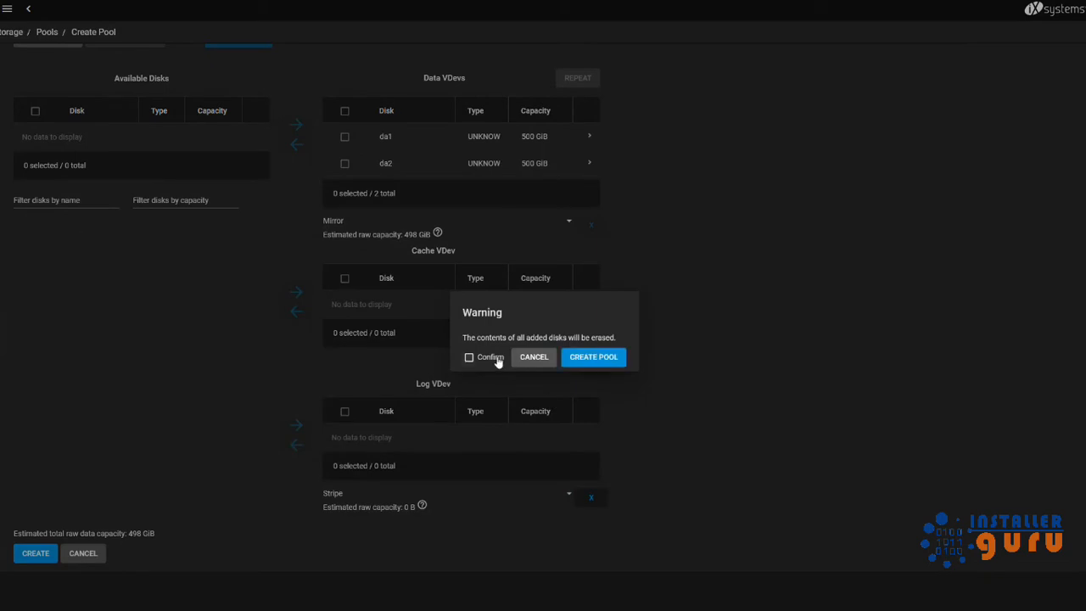
click(572, 360)
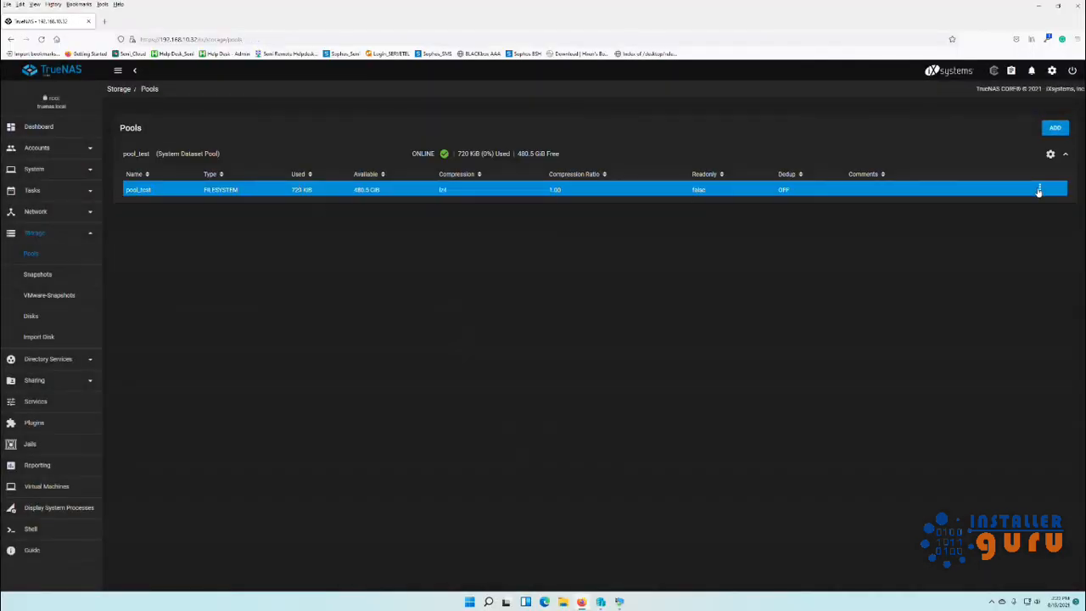
Add a dataset named windows_share under pool_test and select it.
click(1040, 189)
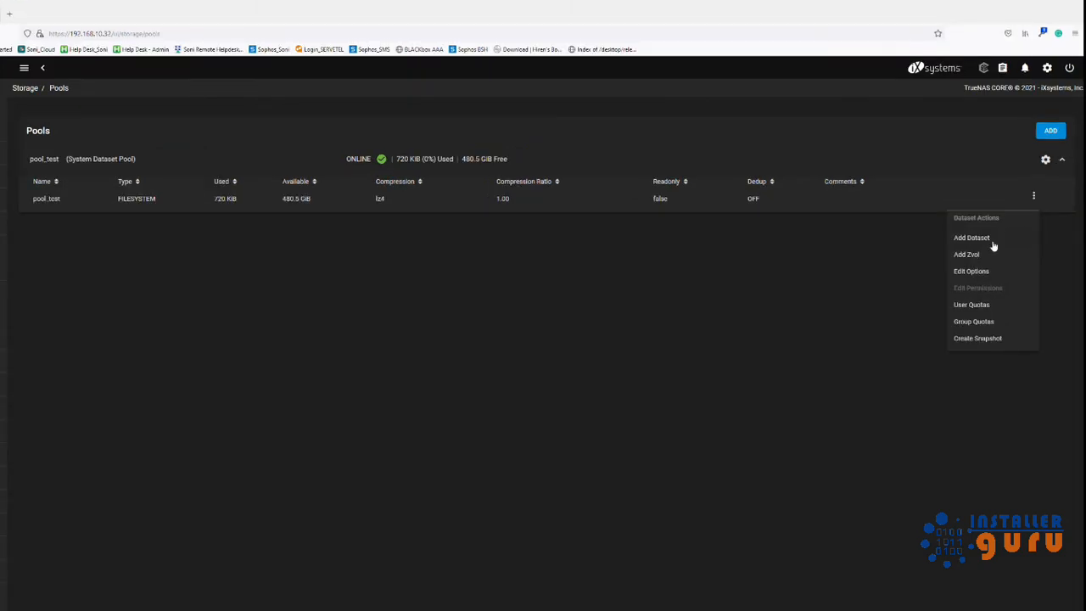
click(973, 238)
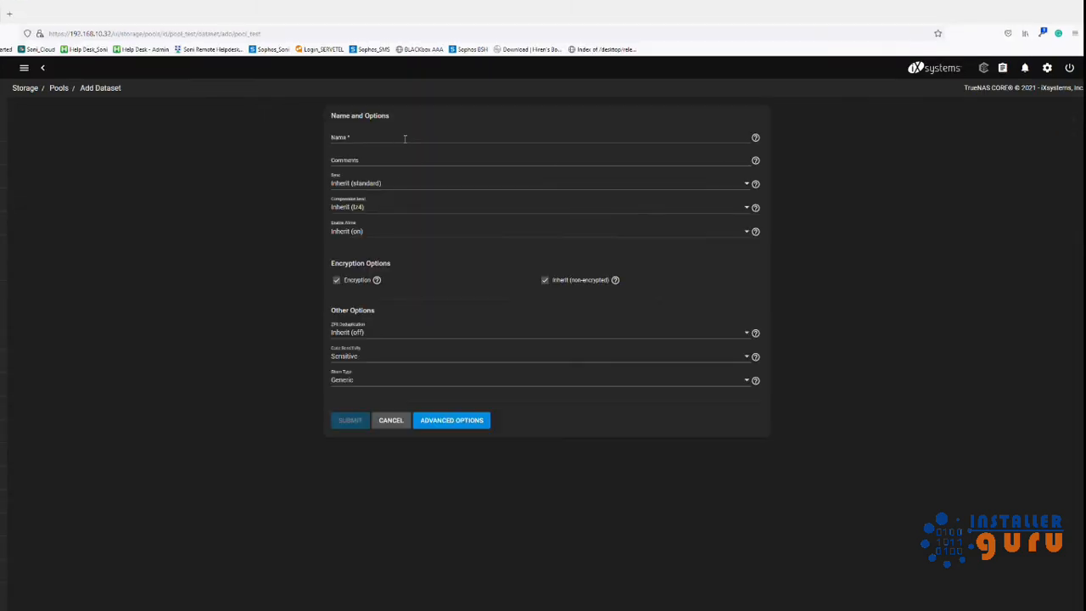
click(406, 137)
text(se)
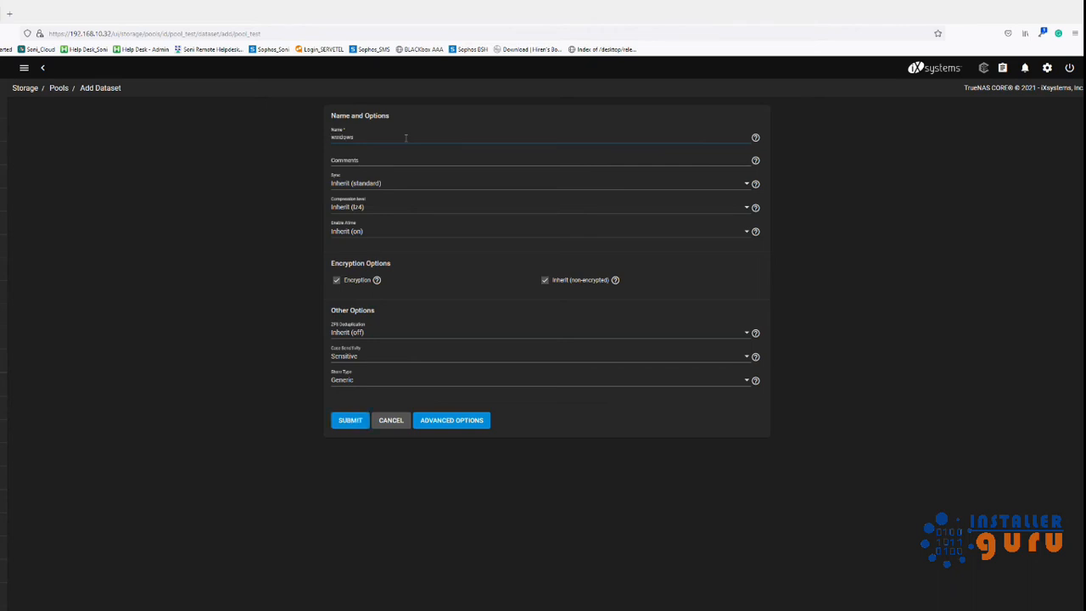
text(ndows_share)
click(361, 419)
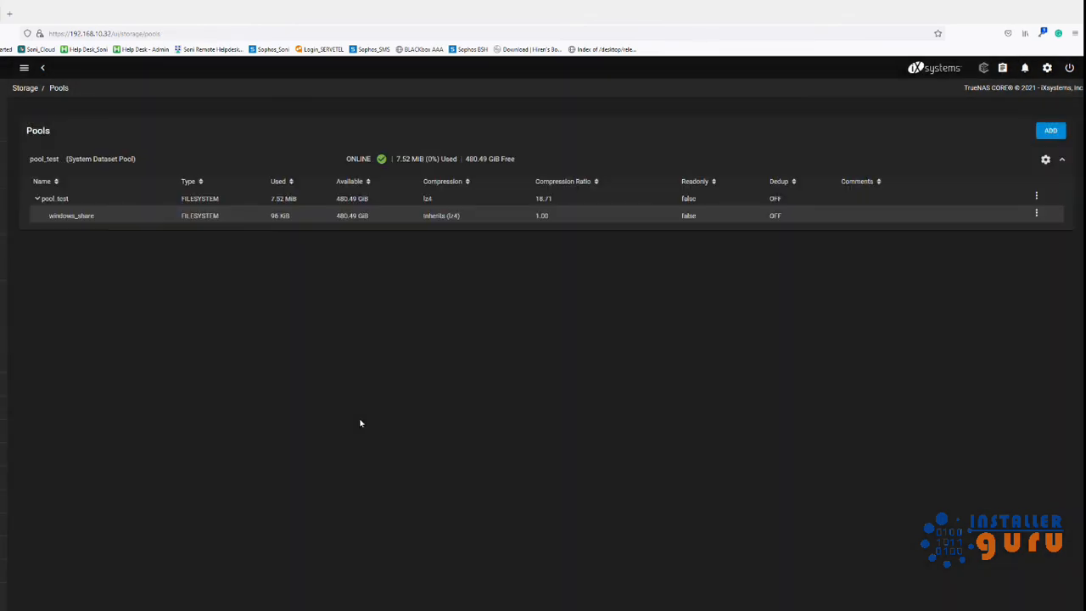
click(626, 217)
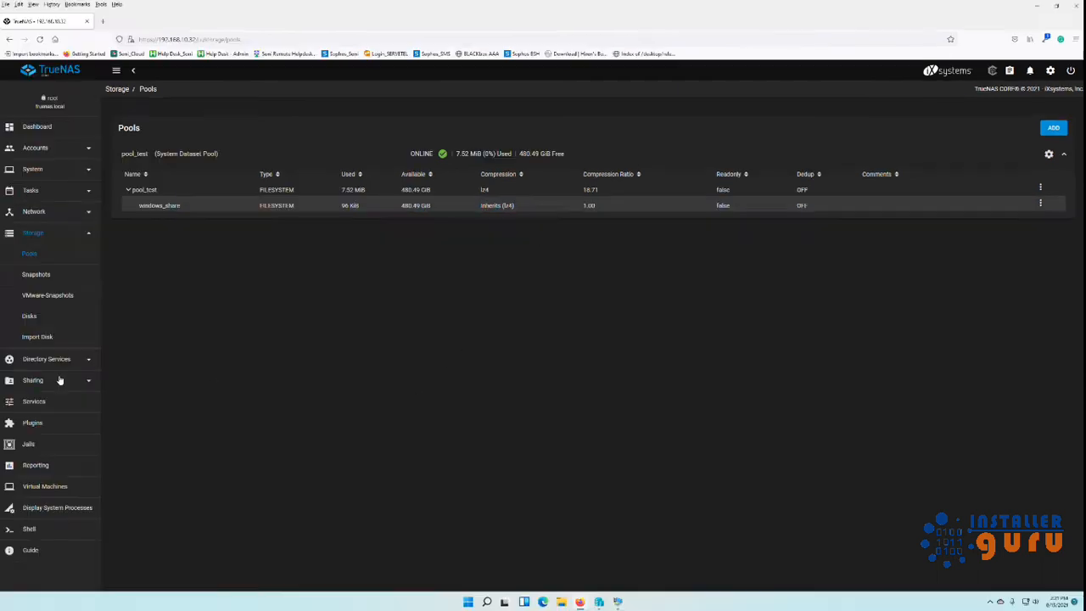
Turn on the SMB service and add an SMB share for /mnt/pool_test/windows_share.
click(54, 403)
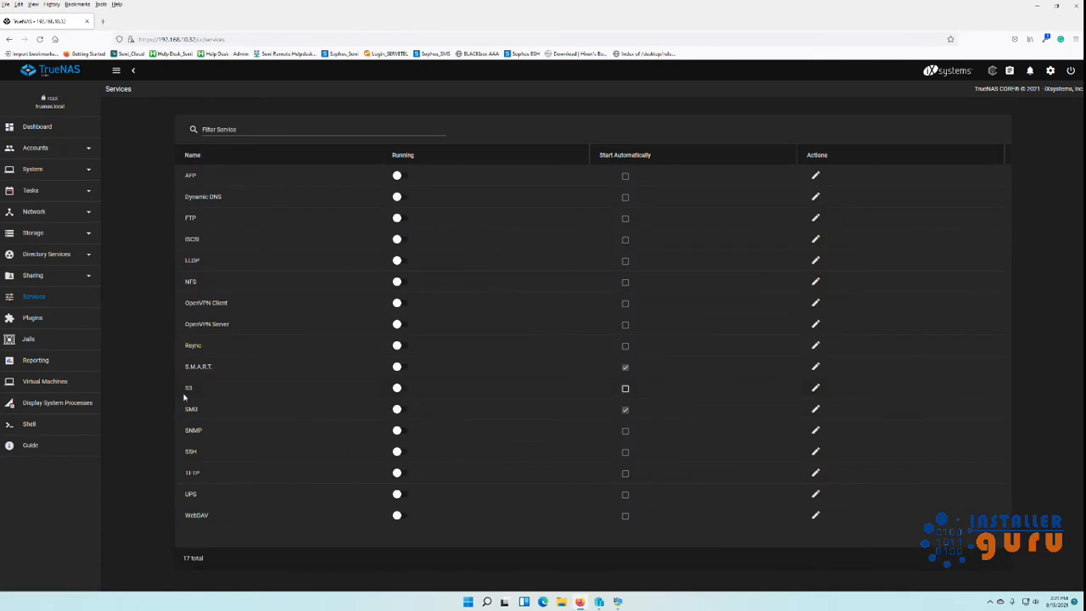
click(405, 411)
click(41, 275)
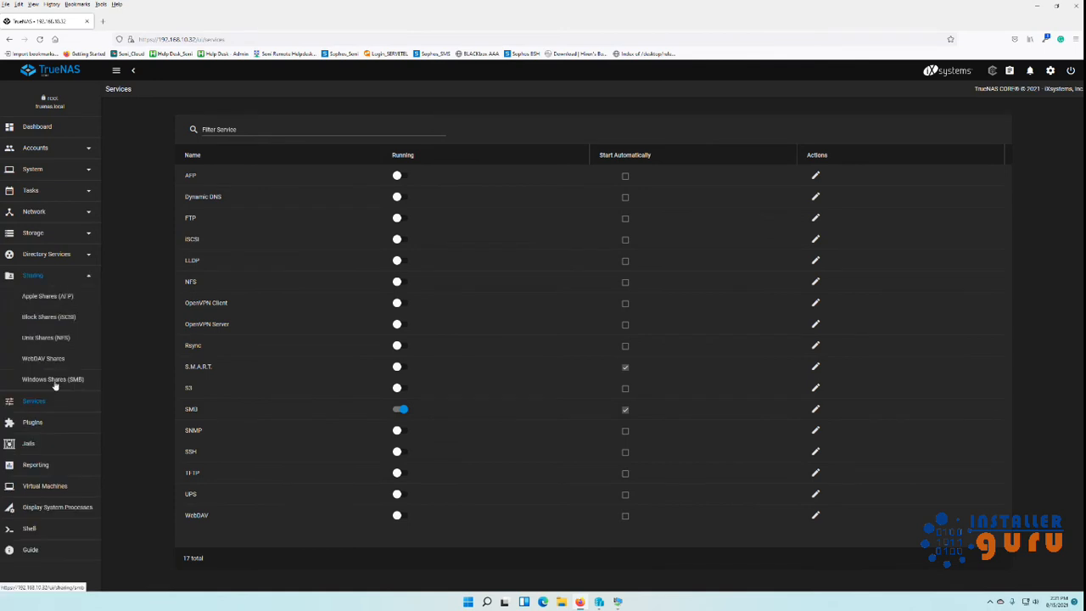
click(52, 379)
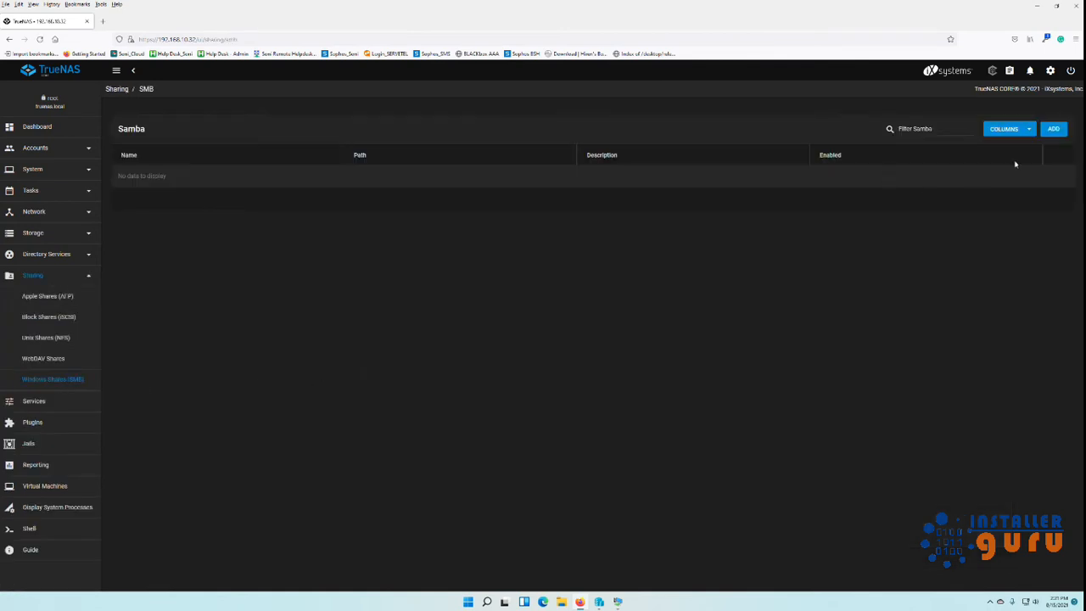
click(1053, 129)
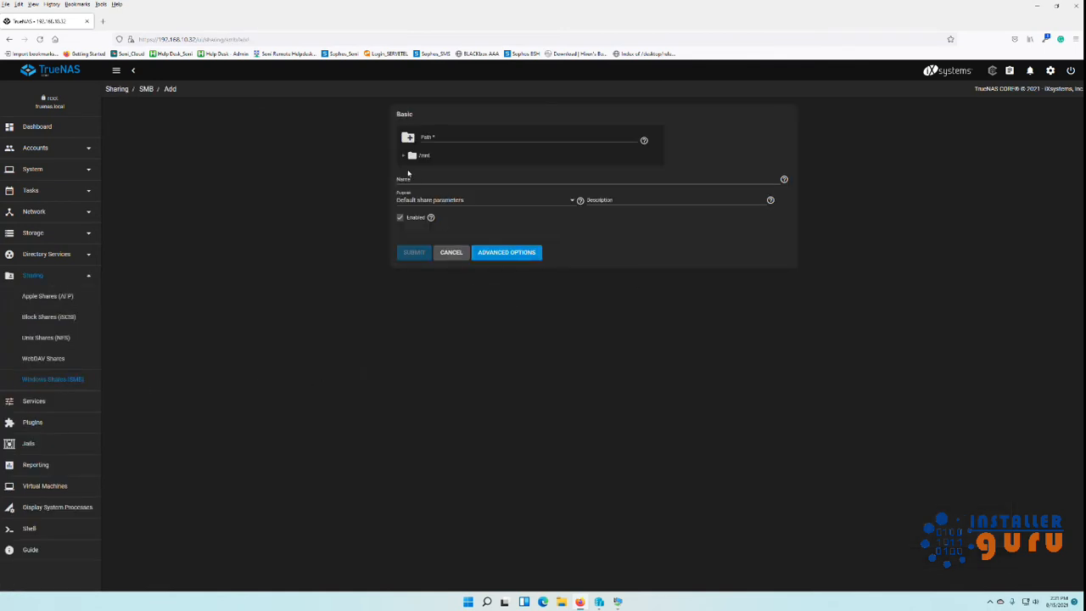
click(405, 156)
click(412, 169)
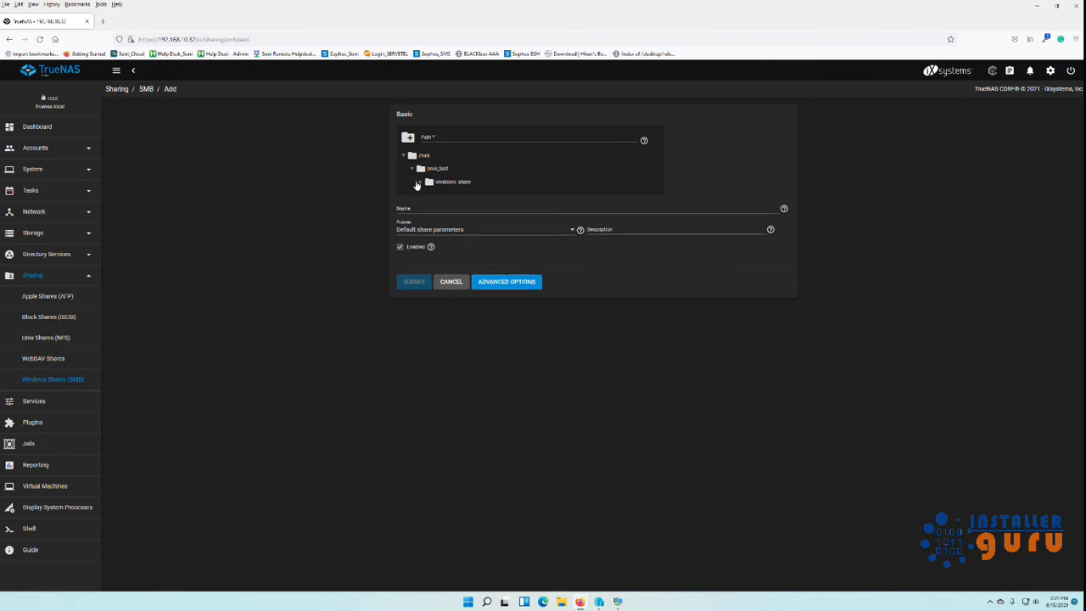
click(437, 182)
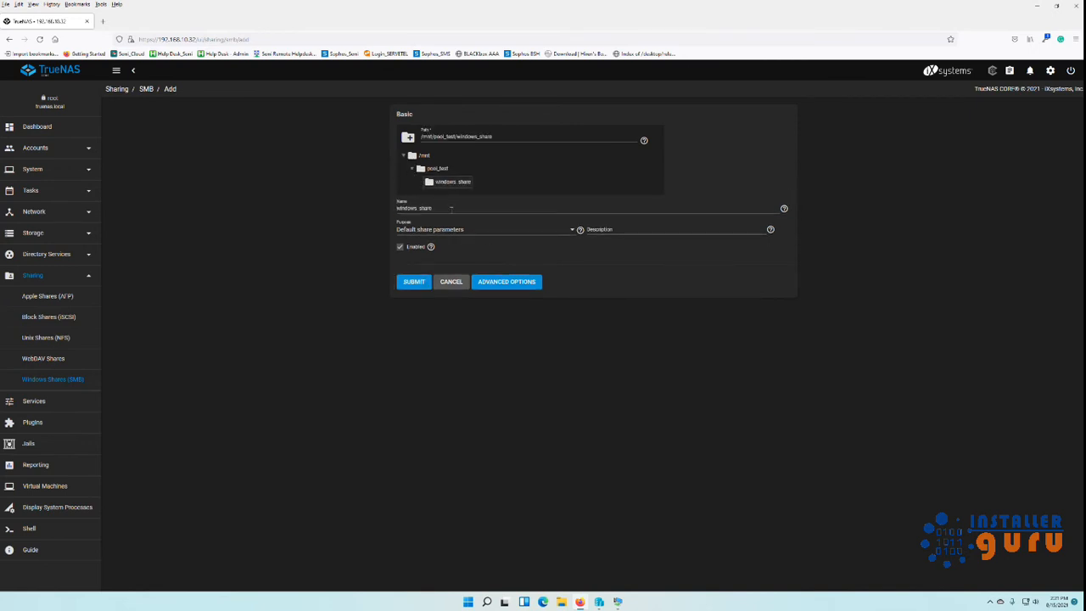
click(413, 283)
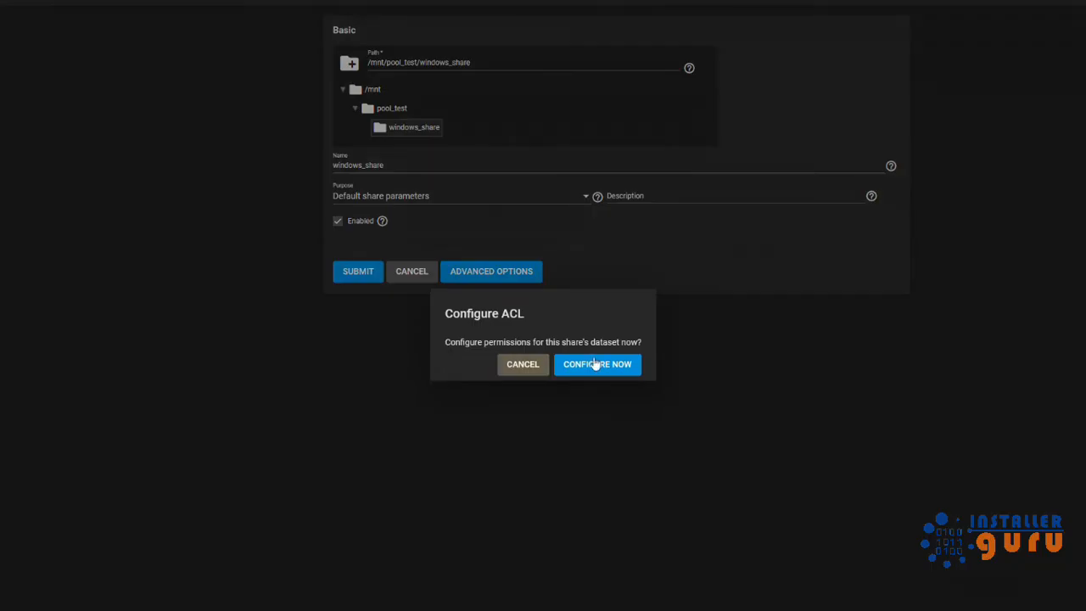
Configure the share's ACL now, applying the RESTRICTED preset.
click(596, 363)
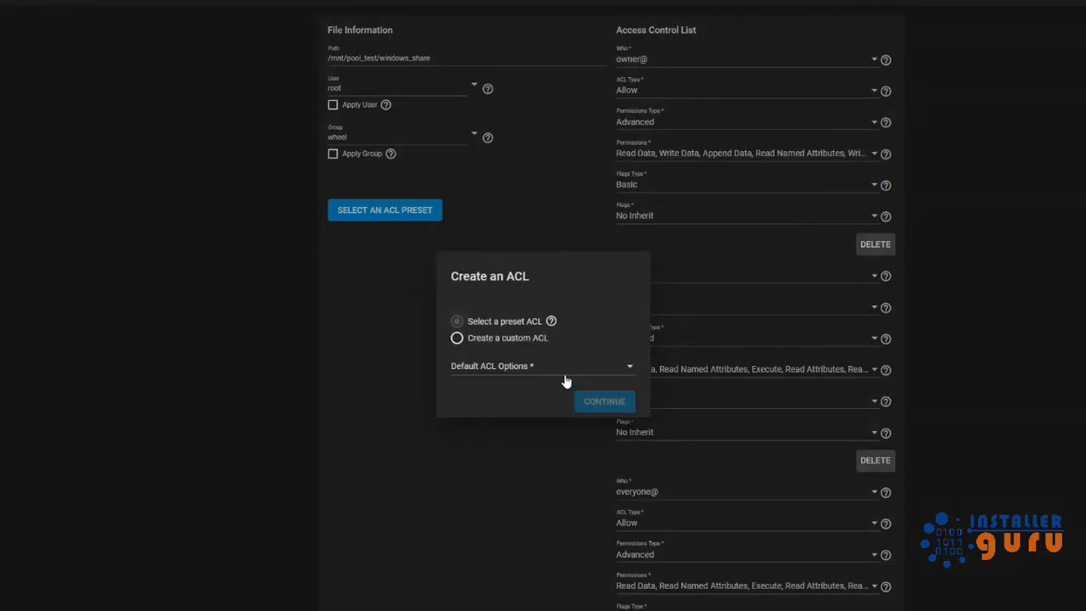
click(565, 374)
click(528, 402)
click(587, 406)
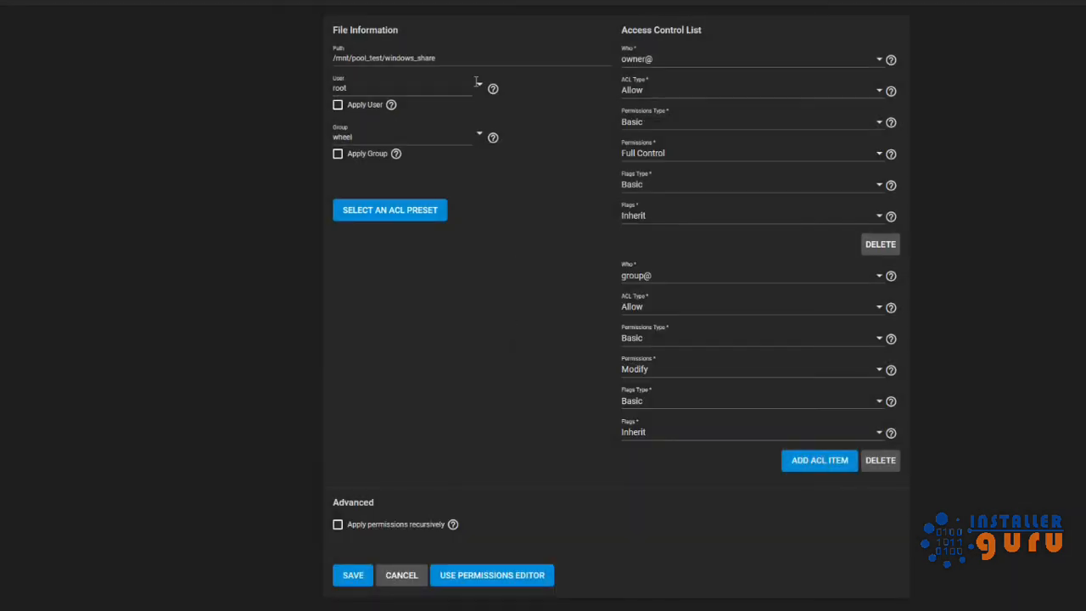
Add an ACL entry of type User assigned to the share's local user.
click(807, 460)
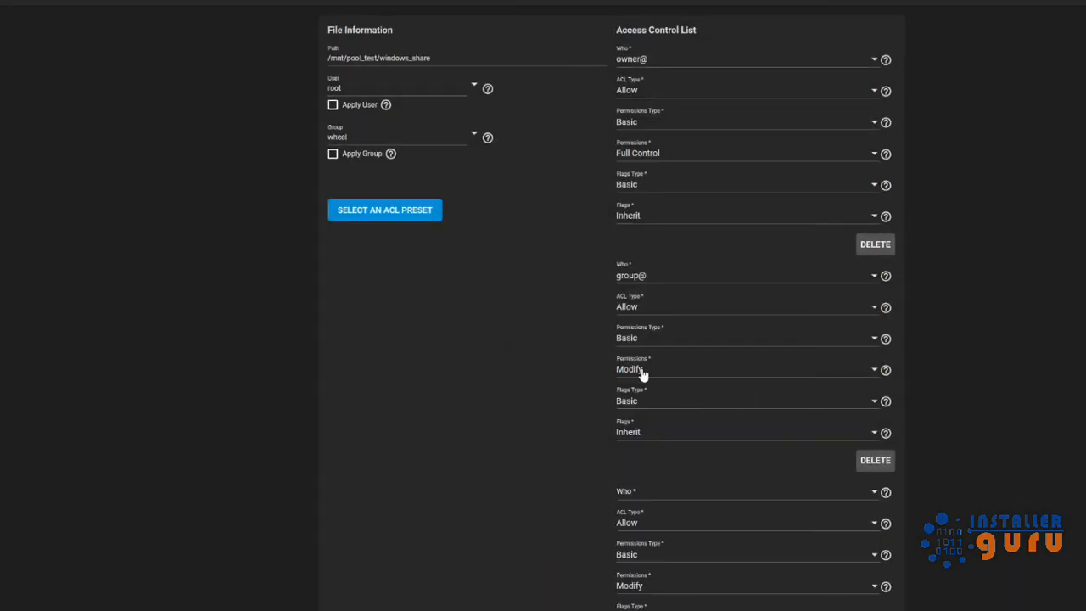
scroll(718, 495, down, 2)
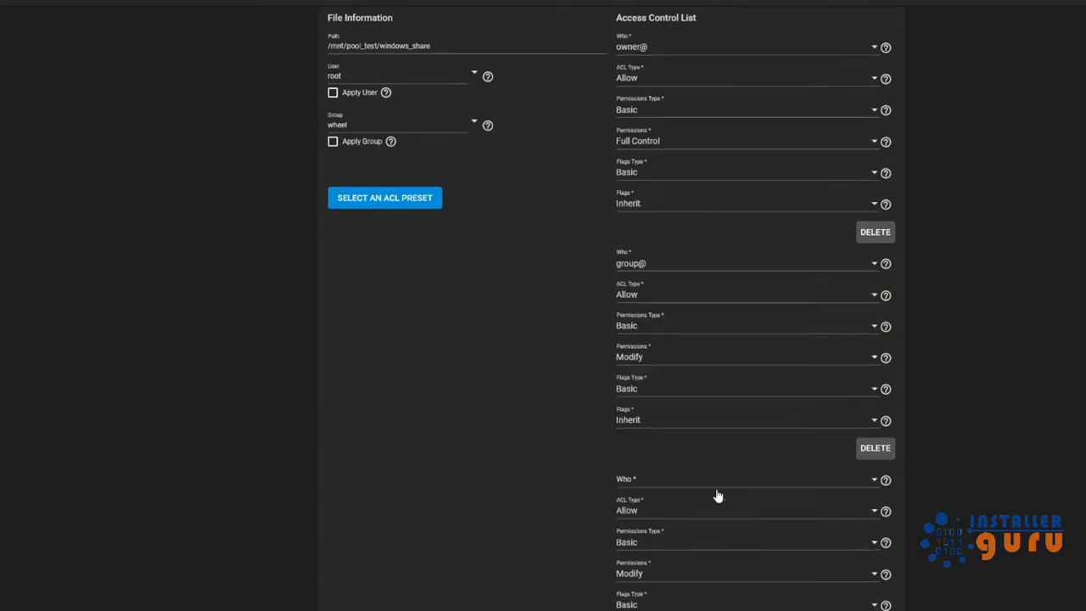
click(780, 394)
click(699, 395)
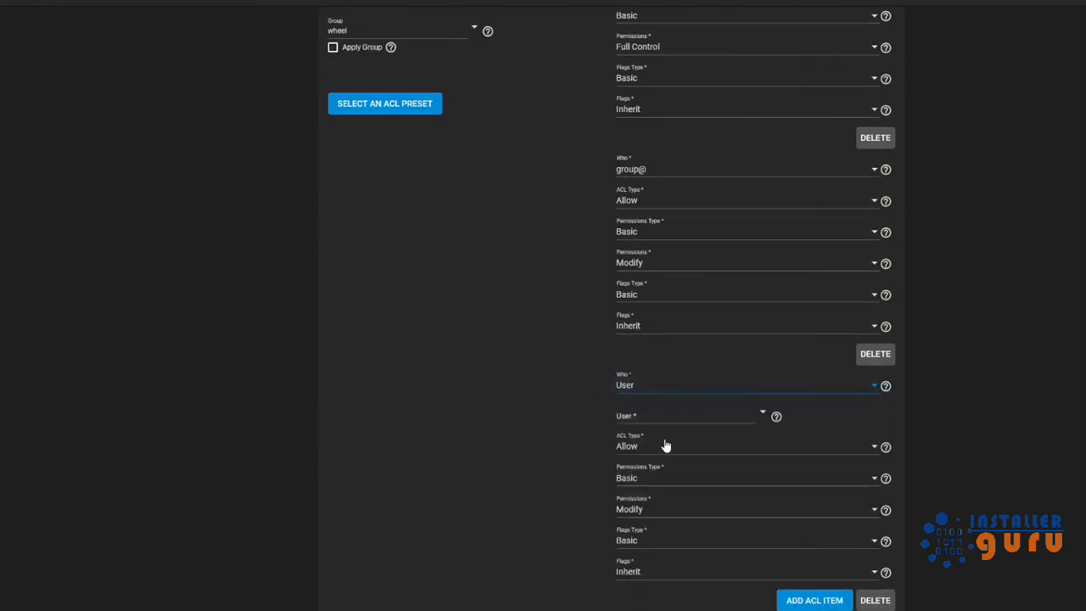
click(685, 416)
click(762, 414)
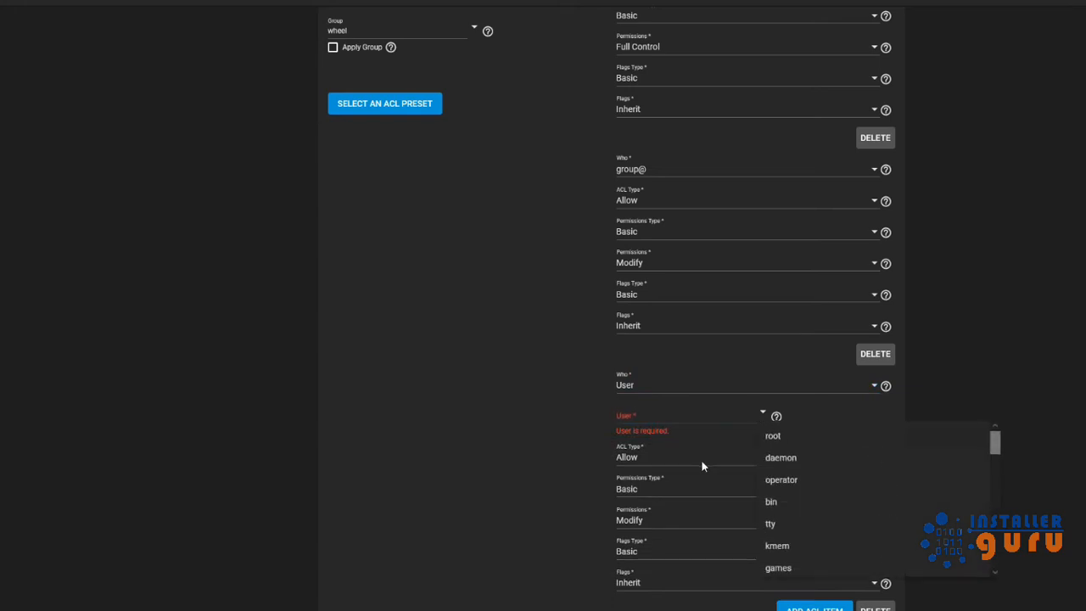
scroll(835, 534, down, 5)
click(809, 562)
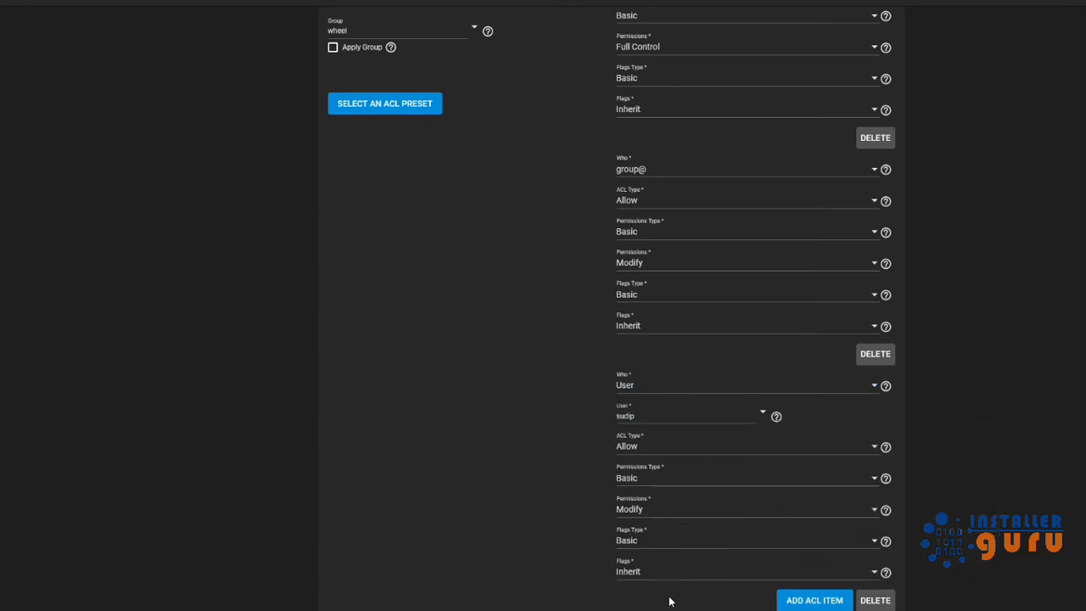
scroll(670, 602, down, 1)
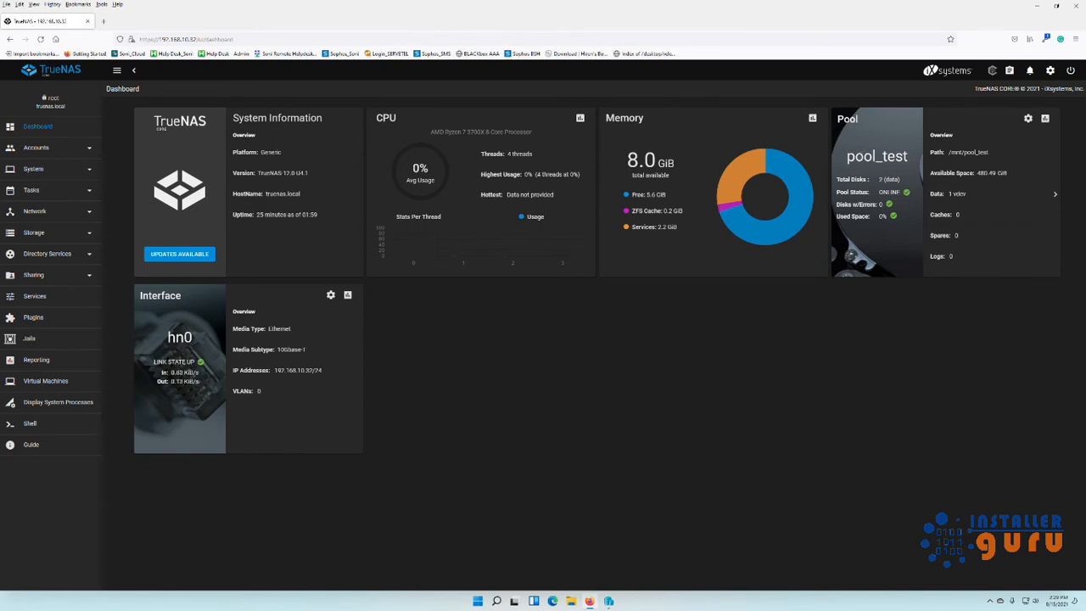
Highlight pool_test and its 480.49 GiB free space, then open \\192.168.10.32 from the Run box.
drag(847, 156, 908, 157)
drag(977, 173, 1014, 177)
click(742, 404)
key(super+r)
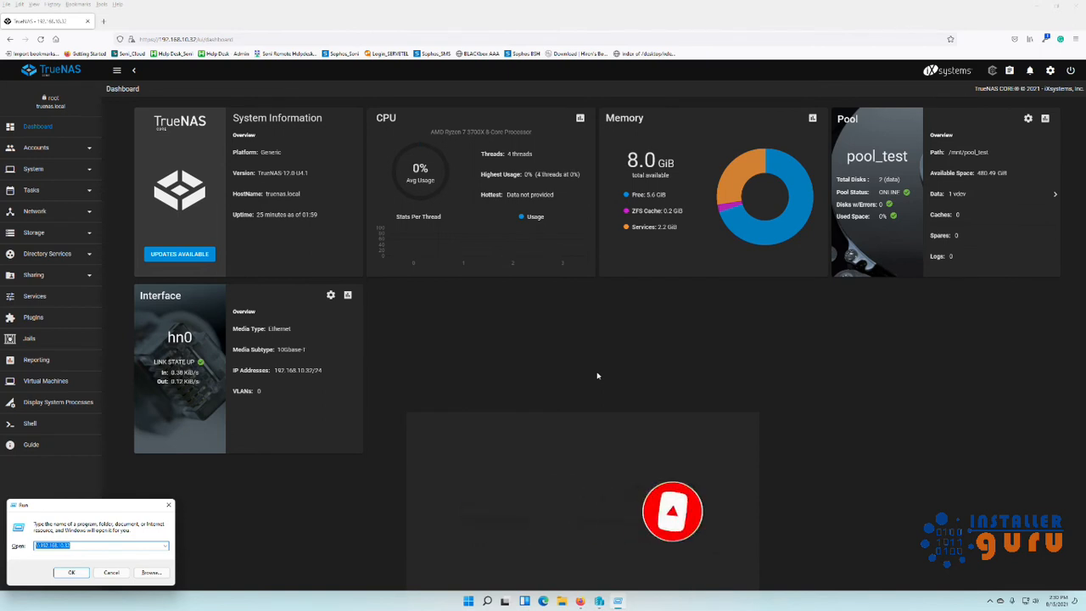
key(Return)
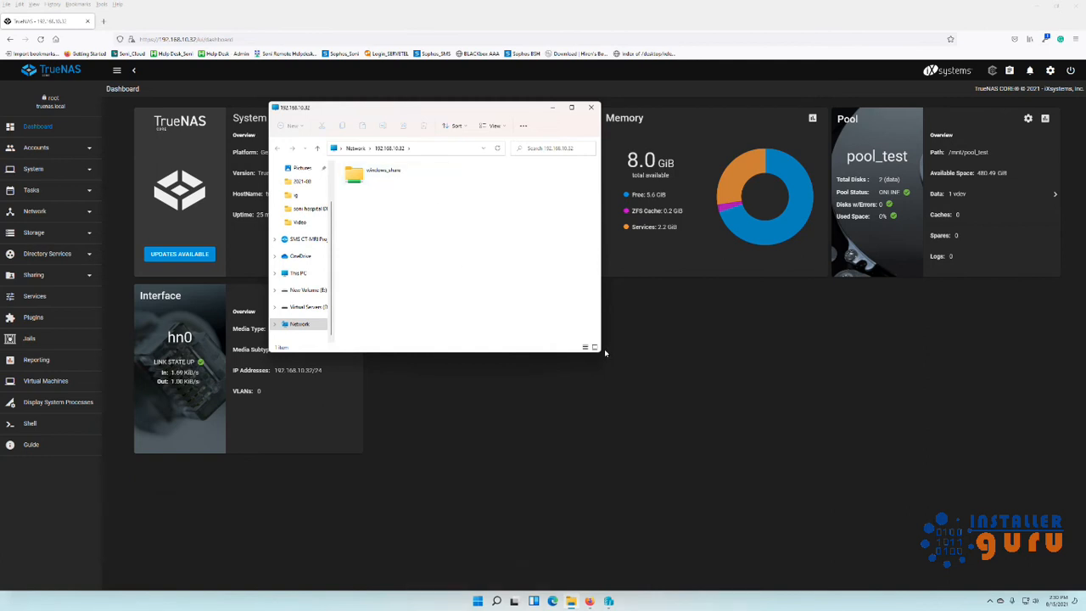
Widen Explorer and create a folder named test inside windows_share.
drag(605, 353, 743, 485)
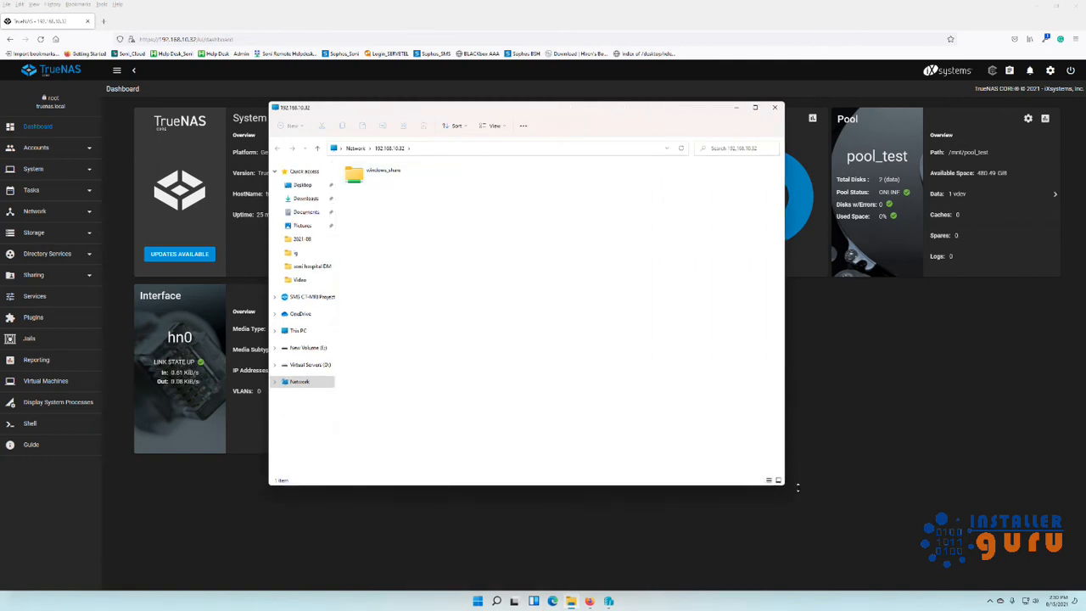
double_click(394, 176)
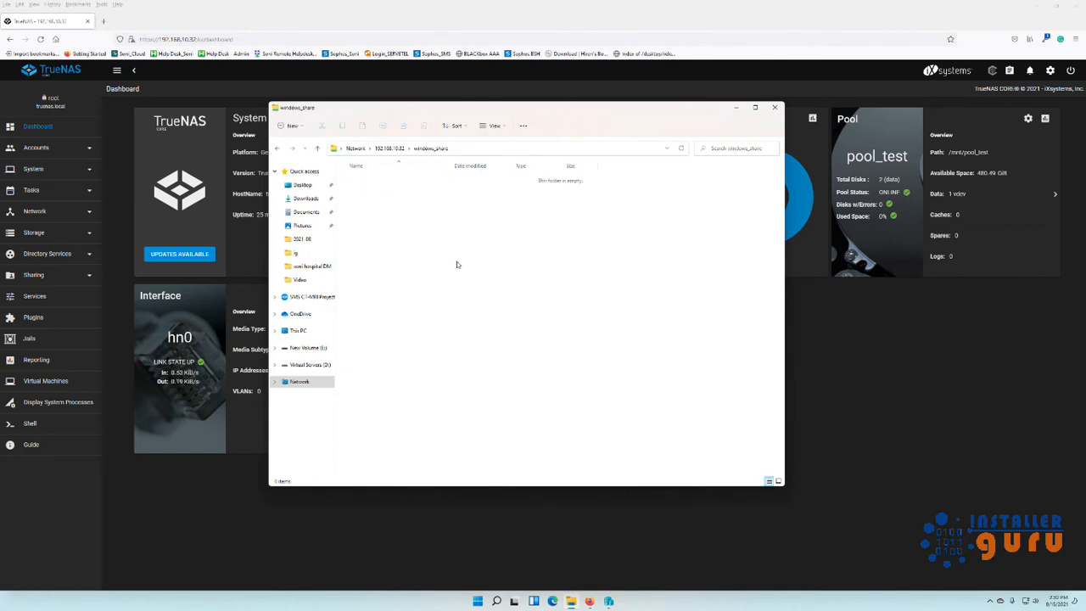
right_click(446, 231)
click(524, 340)
text(test)
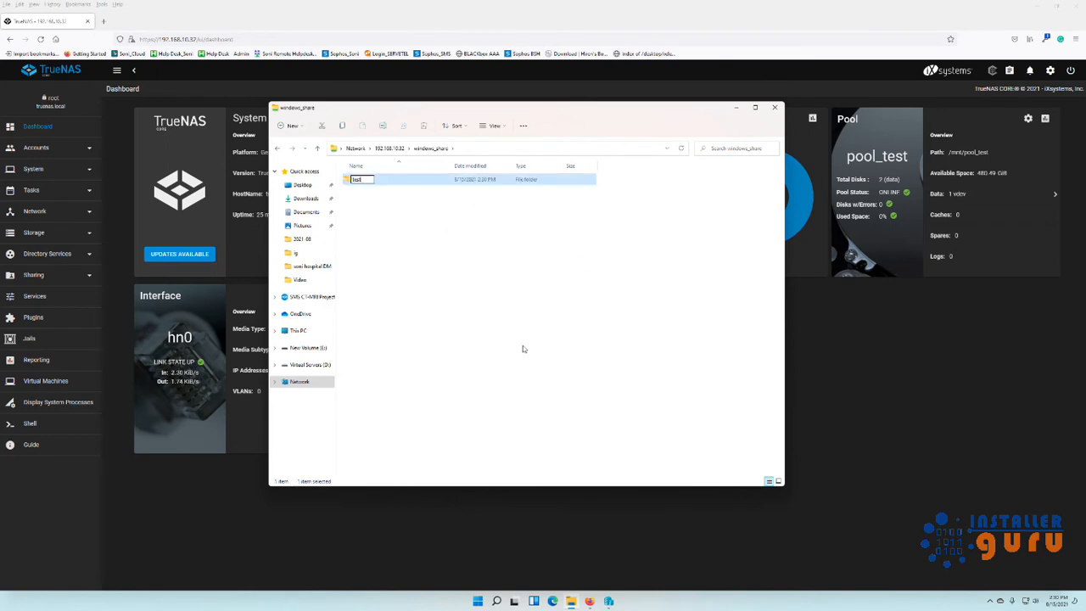
key(Return)
key(Return)
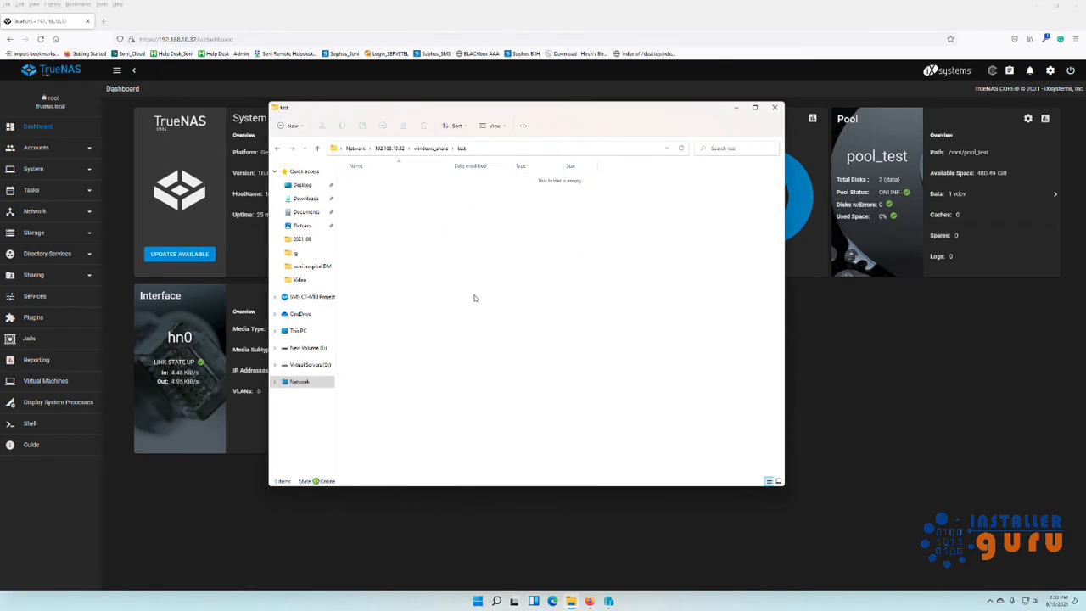
Create a text document named test in it, type 'nasjkhfhh' in Notepad, and close it.
right_click(434, 220)
mouse_move(459, 284)
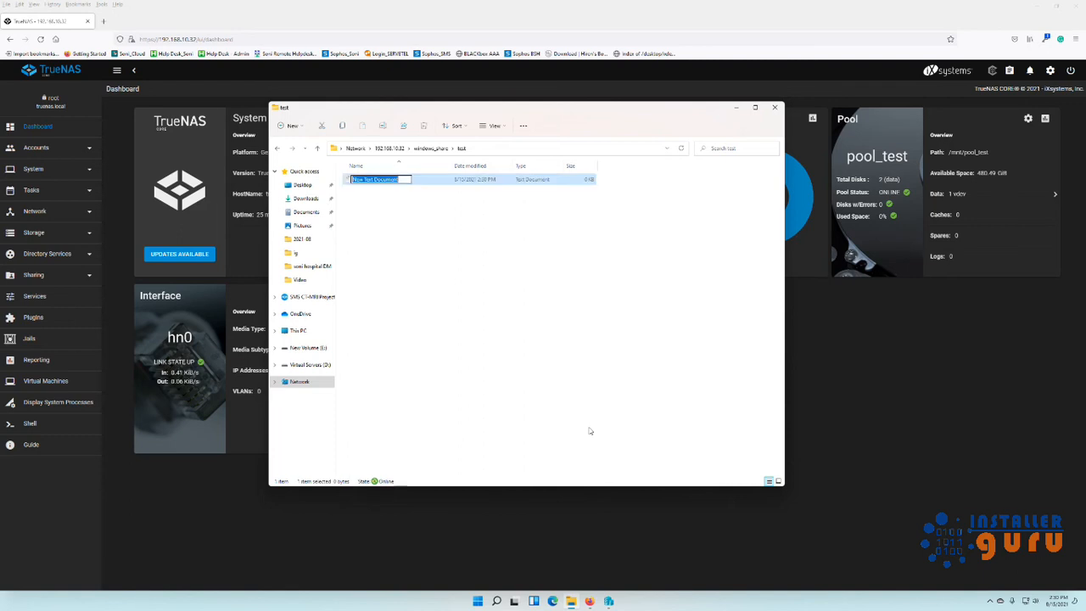
text(test)
key(Return)
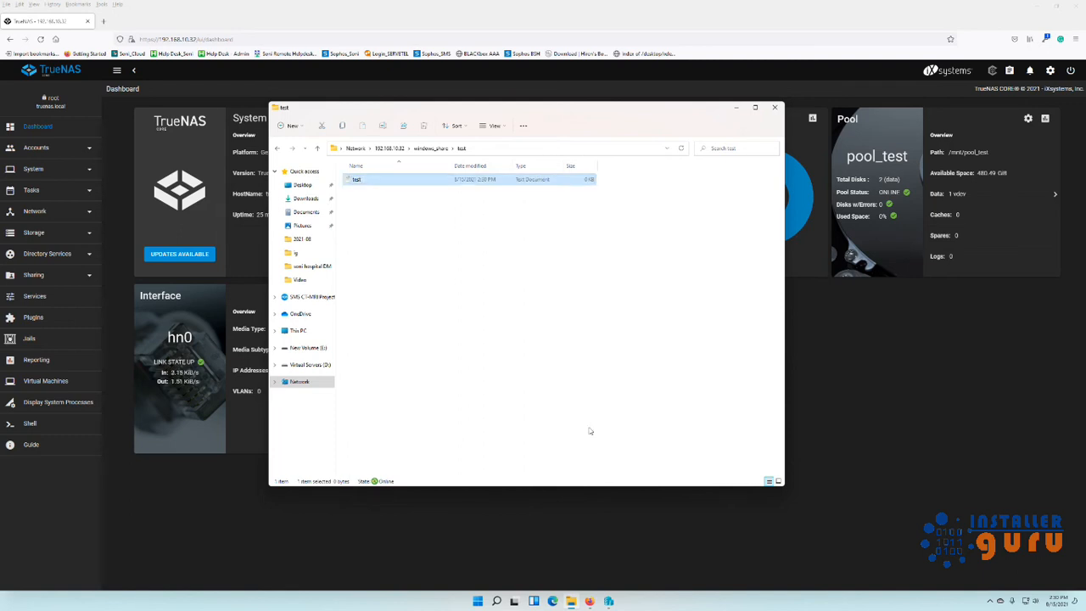
key(Return)
text(nasjkhfhh)
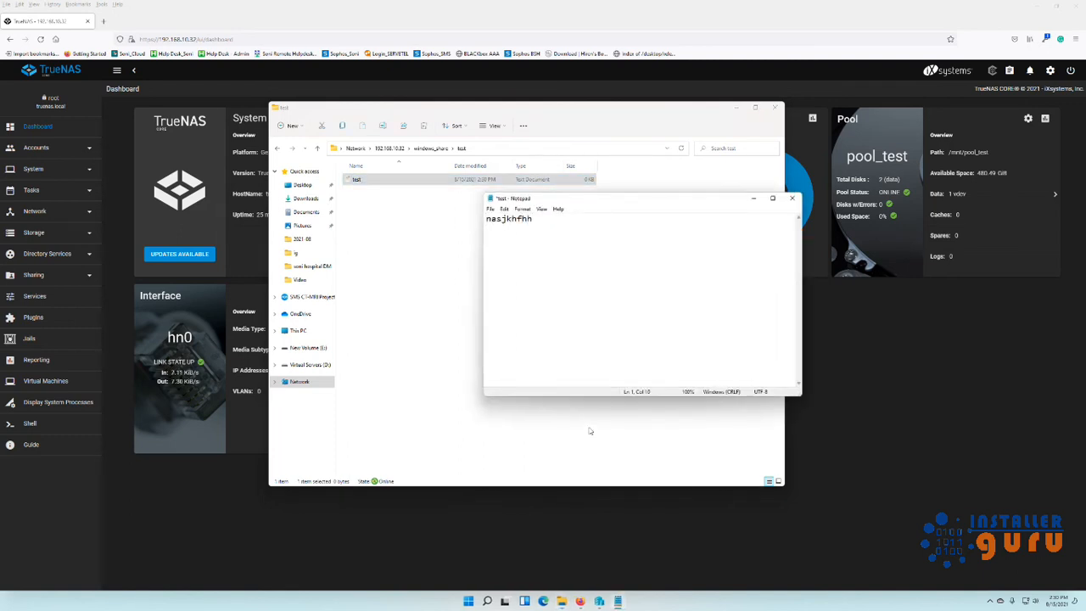
click(792, 198)
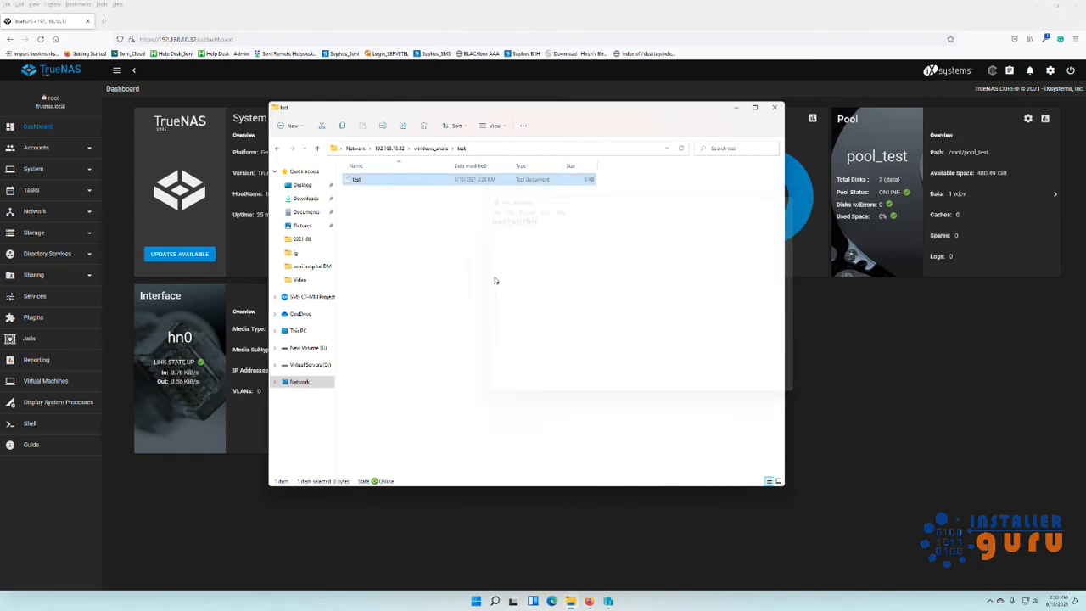
Recheck the test folder's contents, then return to windows_share.
right_click(430, 249)
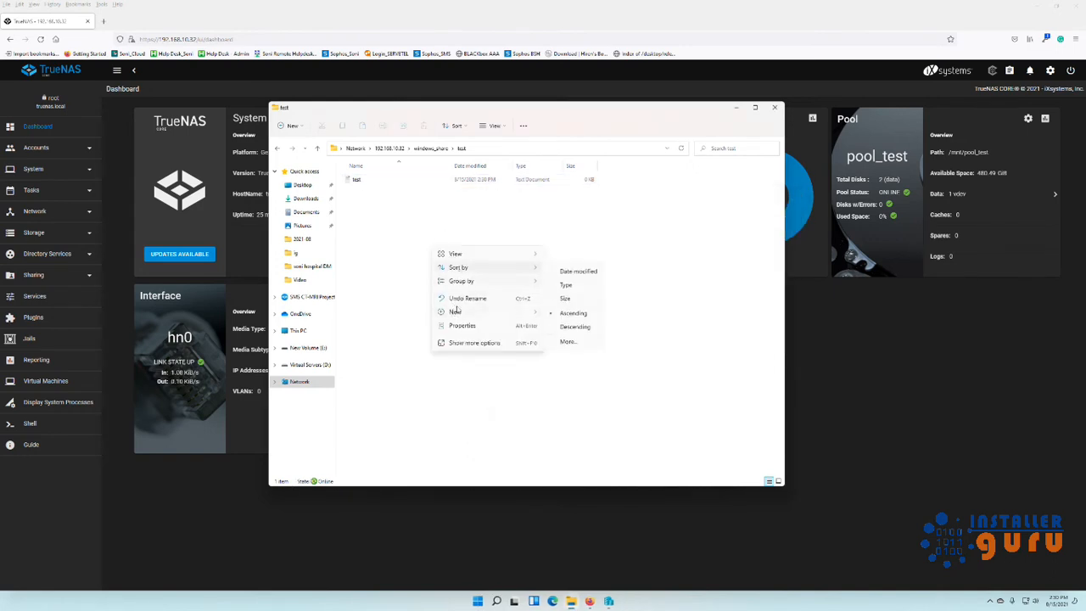
click(650, 271)
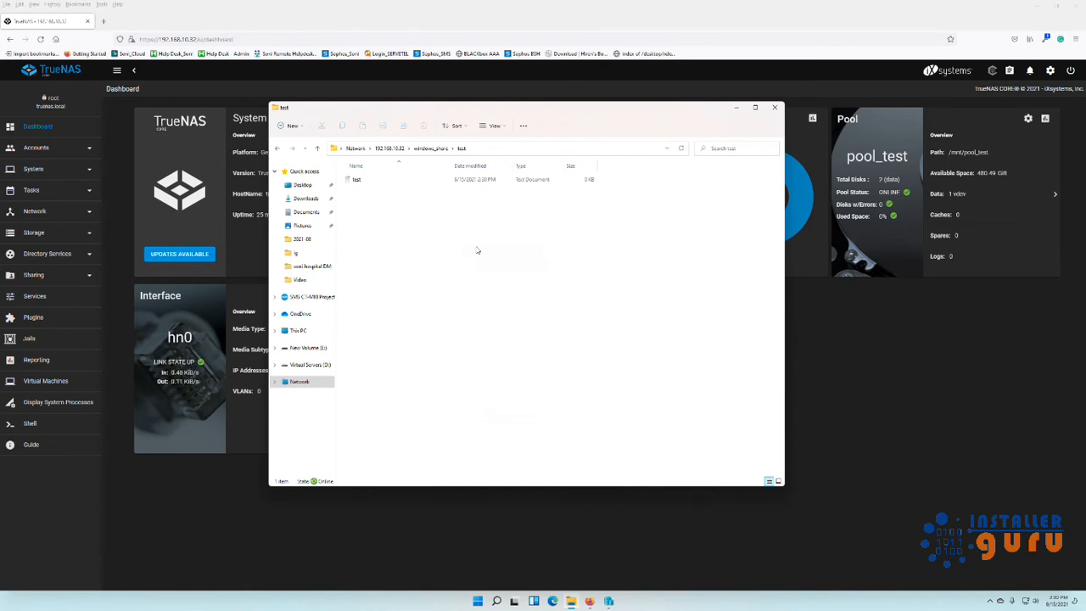
click(431, 149)
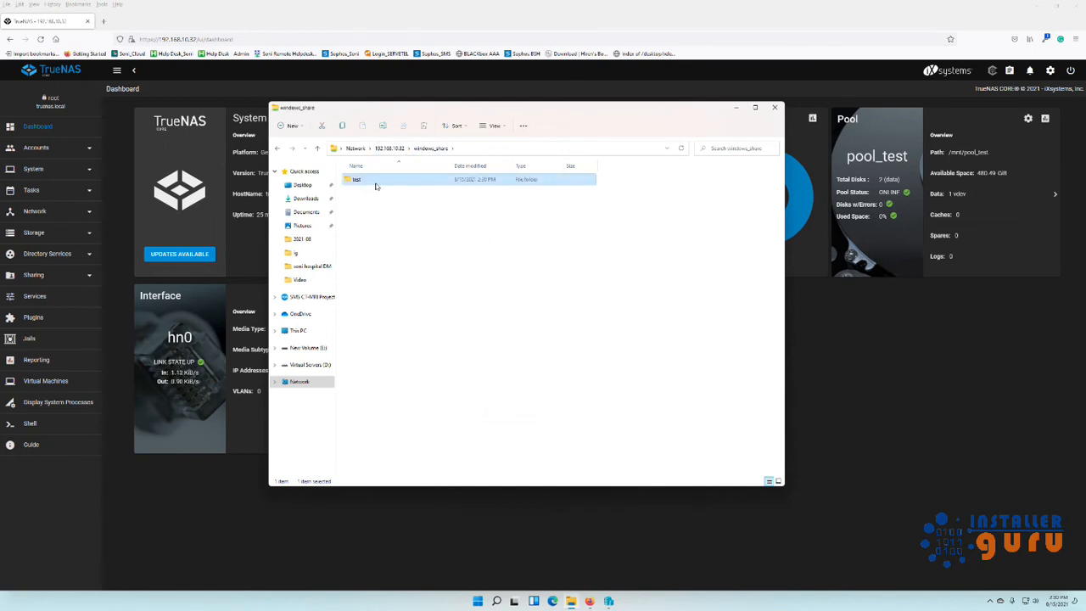
double_click(373, 180)
click(430, 149)
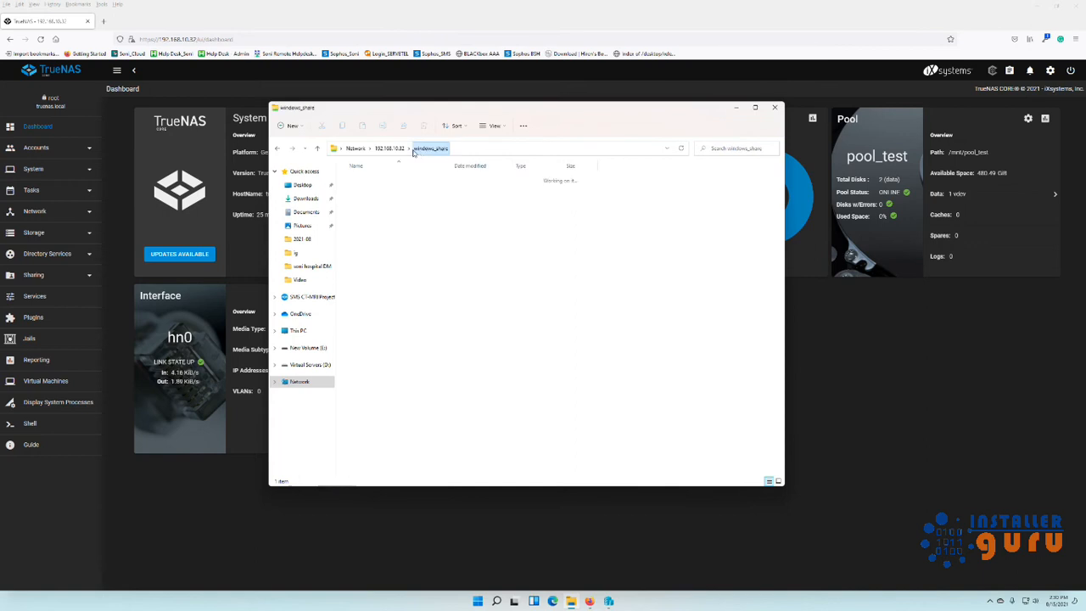
click(402, 230)
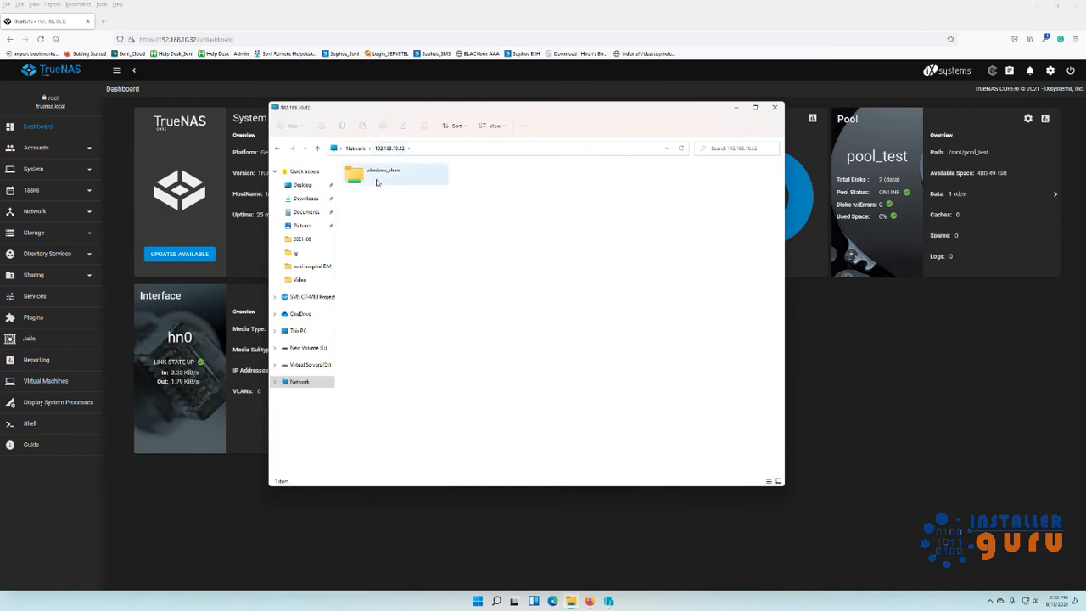
Close Explorer, expand Sharing, confirm SMB is running under Services, then go to Plugins.
double_click(376, 181)
click(774, 107)
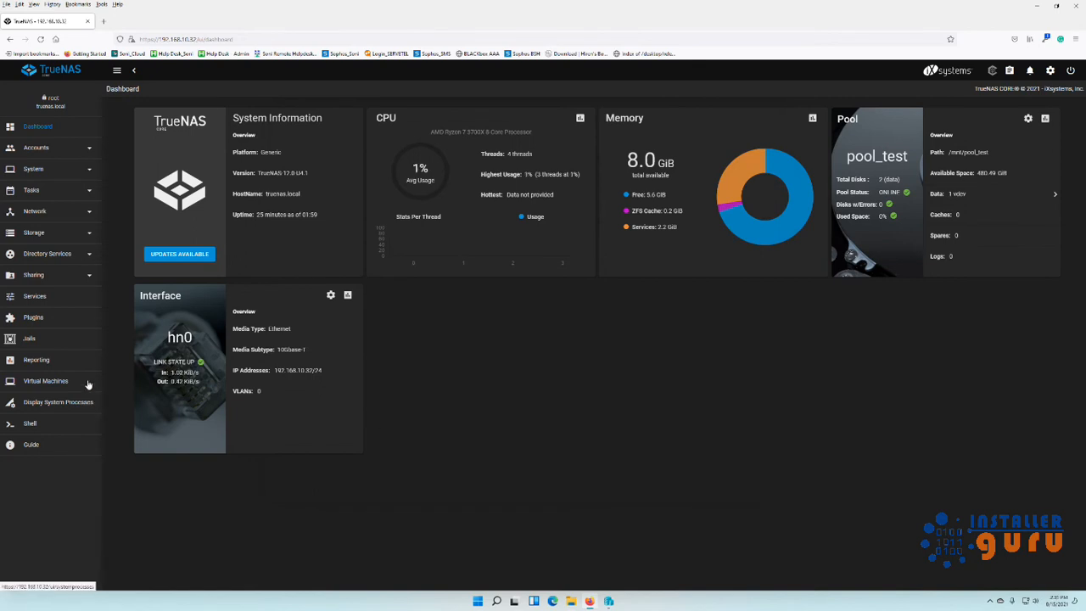
click(59, 280)
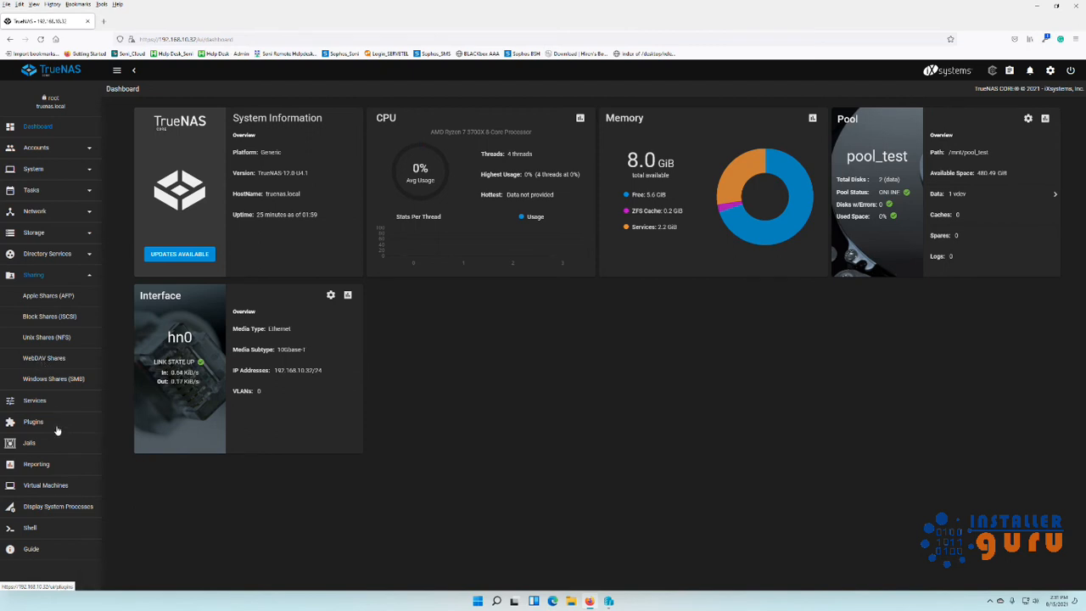
click(42, 403)
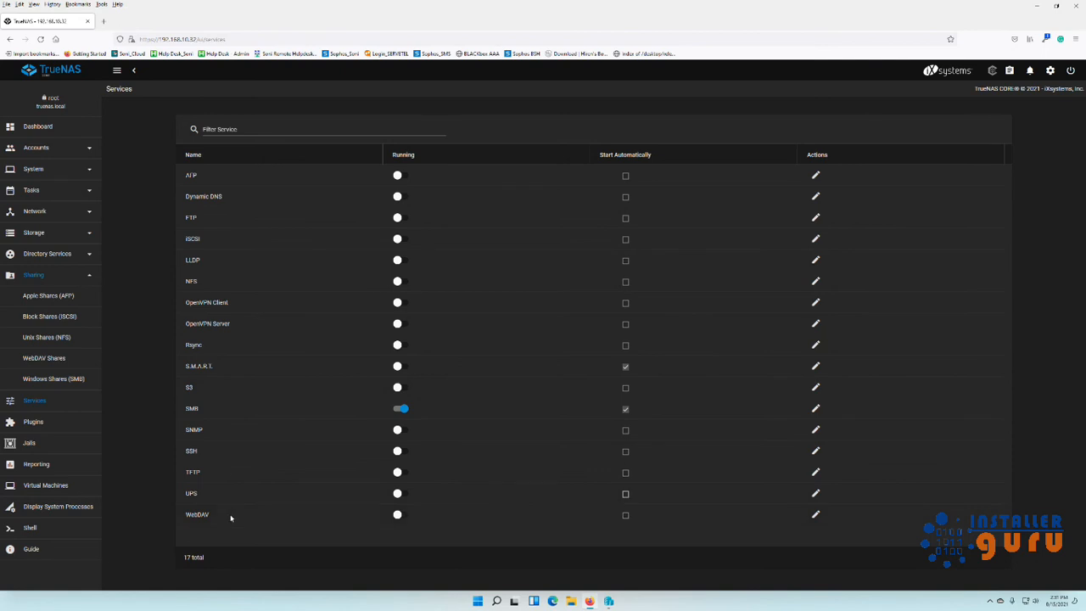
click(50, 424)
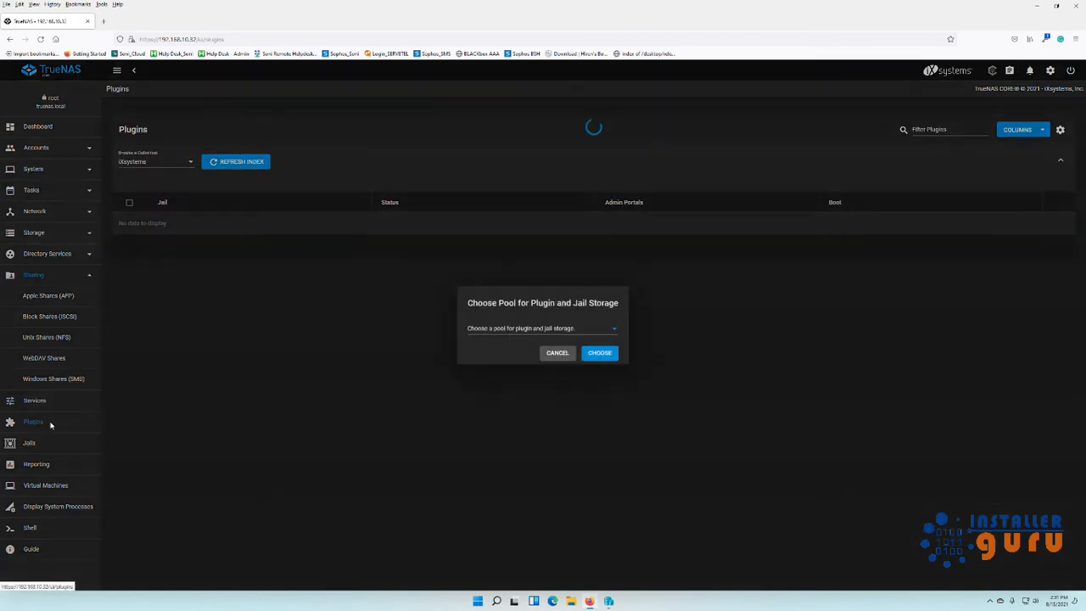
Choose pool_test as the plugin and jail storage pool and dismiss the confirmation.
click(569, 332)
click(567, 335)
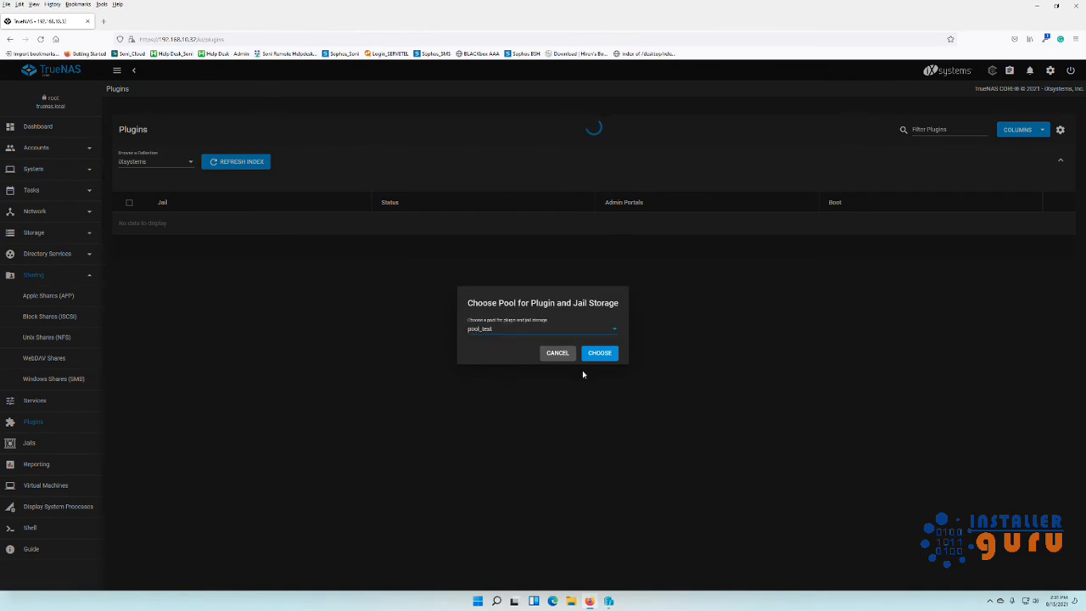
click(599, 352)
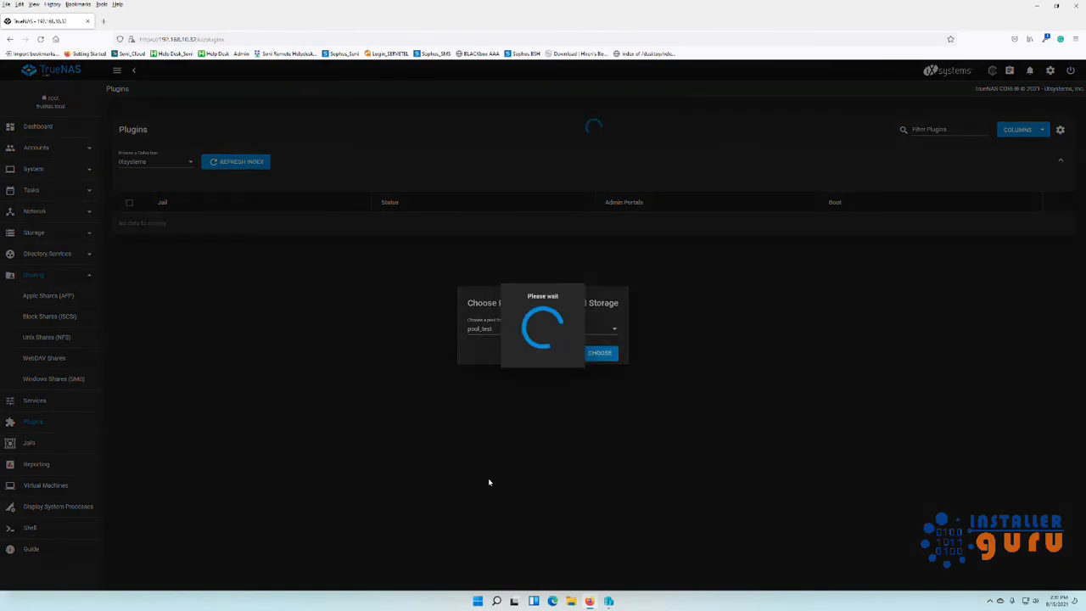
click(622, 346)
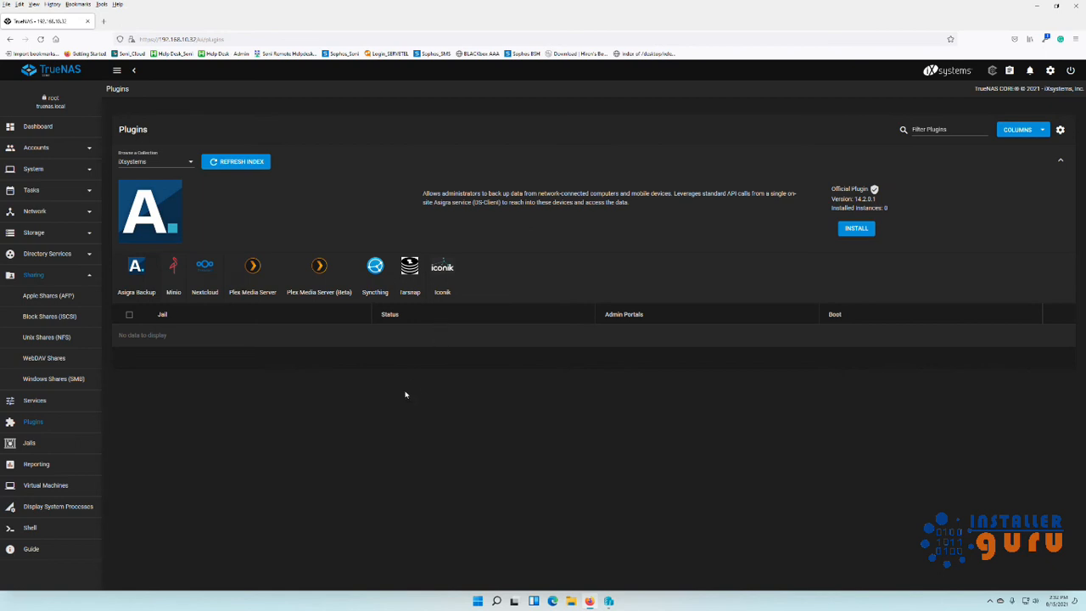
View the Tarsnap and Asigra Backup plugin details, then switch the collection to Community.
click(414, 267)
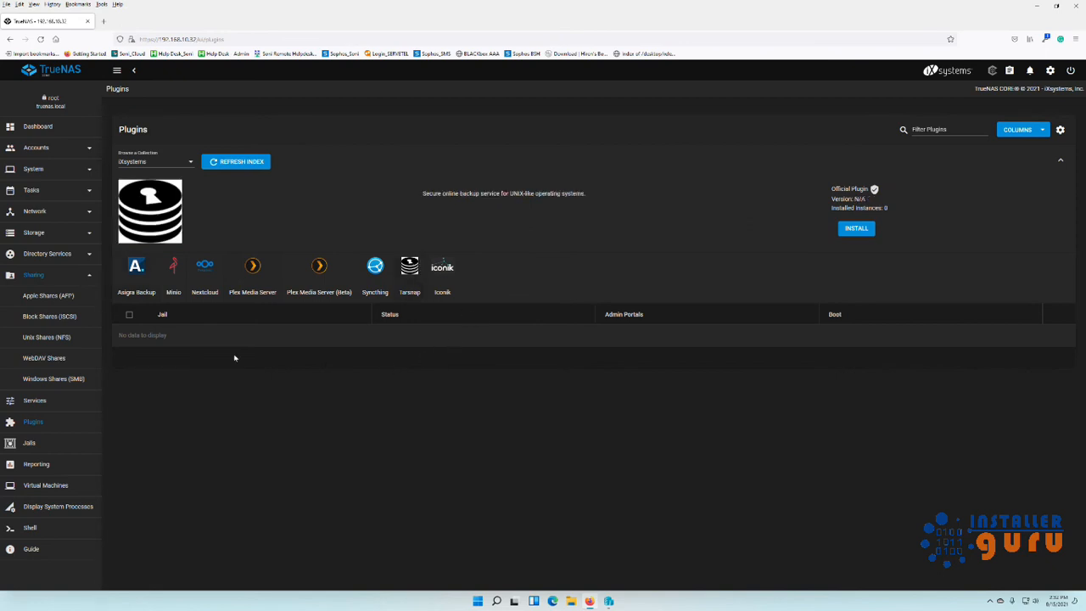
click(146, 291)
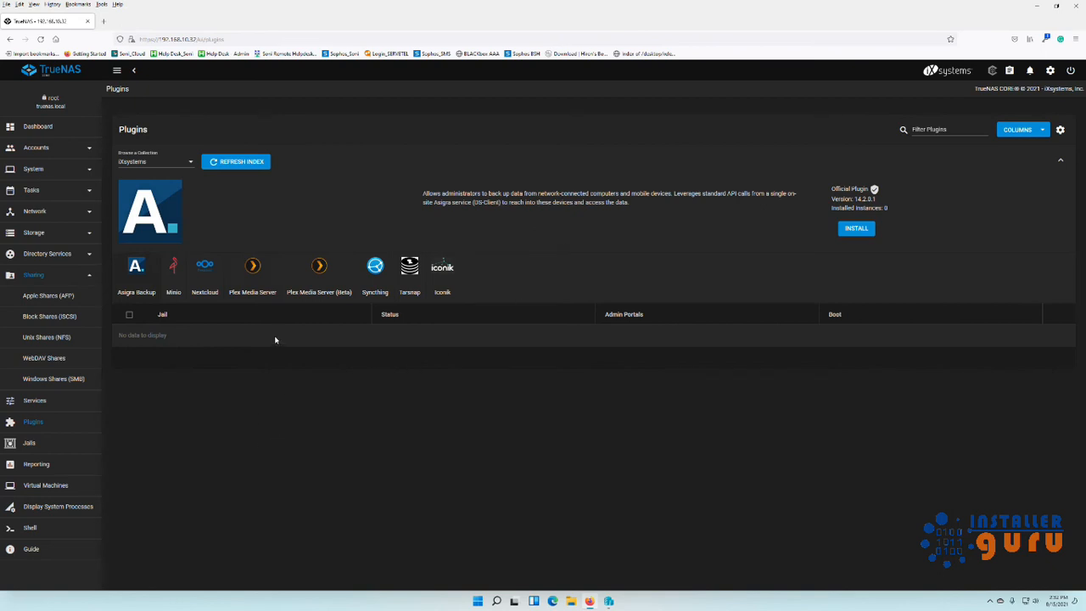
click(191, 162)
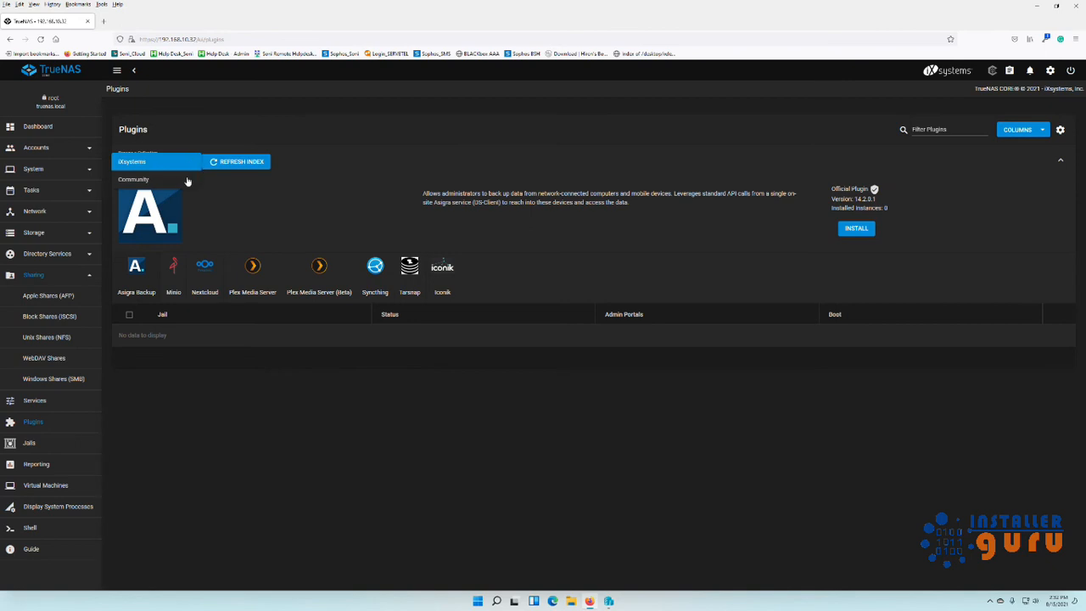
click(187, 181)
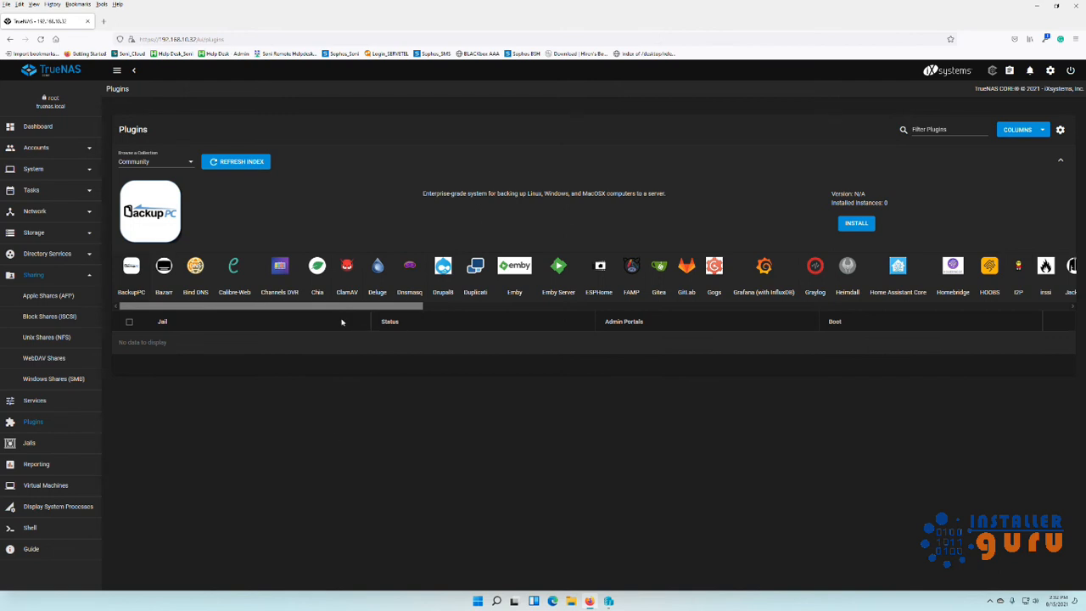
Scroll the plugin strip and view the ClamAV, Zabbix Server and UrBackup details.
drag(342, 306, 228, 312)
click(347, 278)
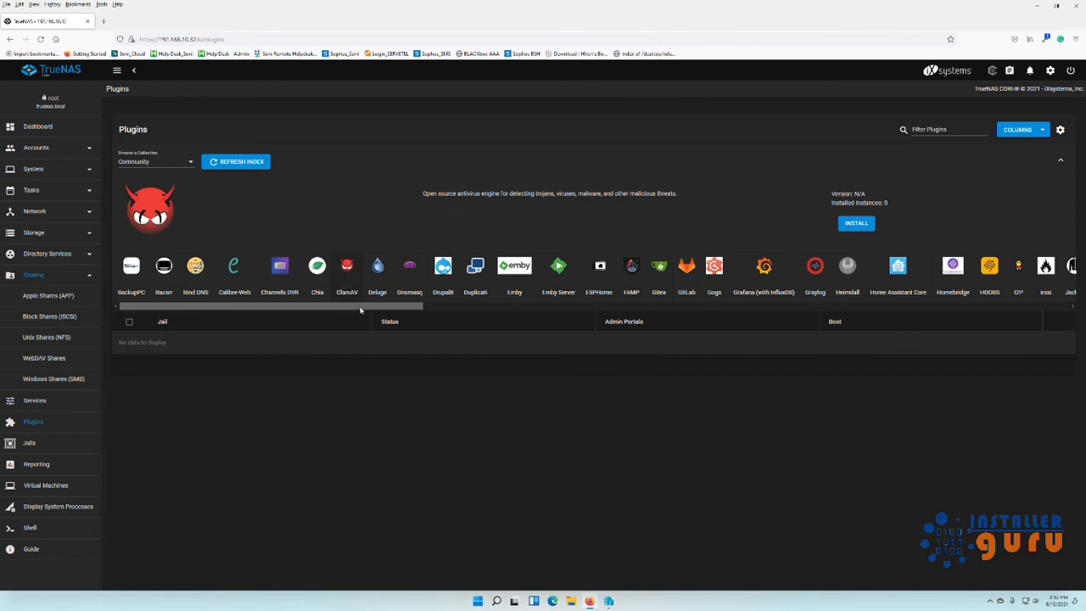
drag(360, 311, 962, 280)
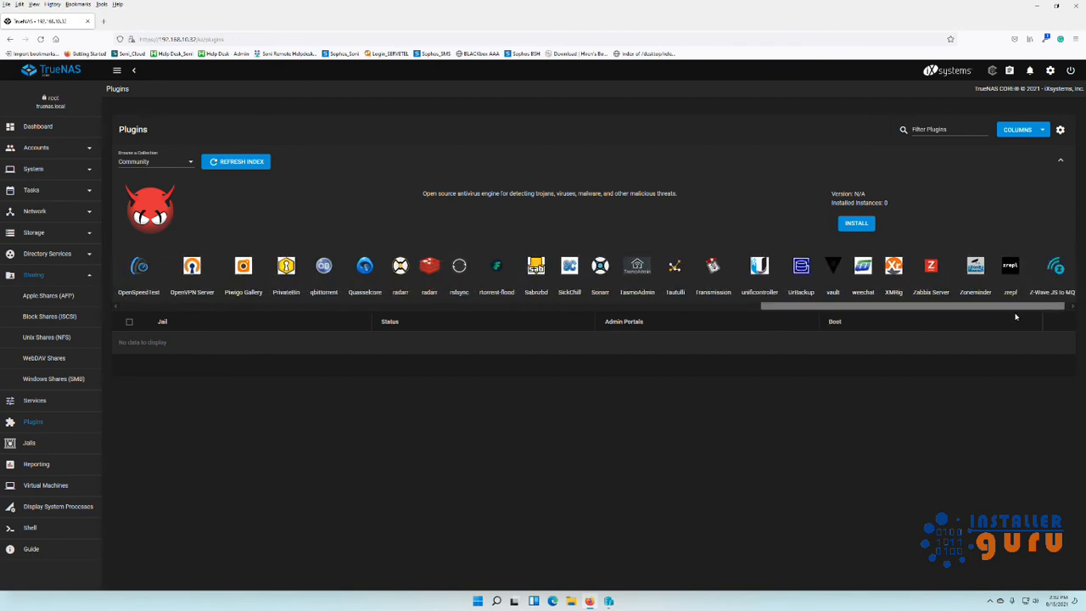
click(943, 273)
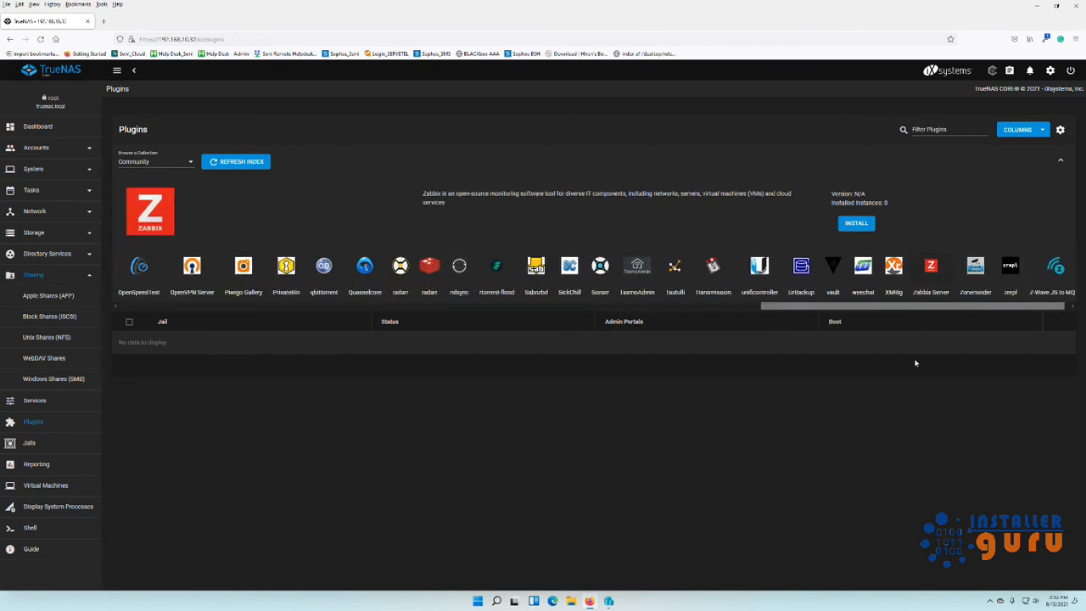
click(808, 290)
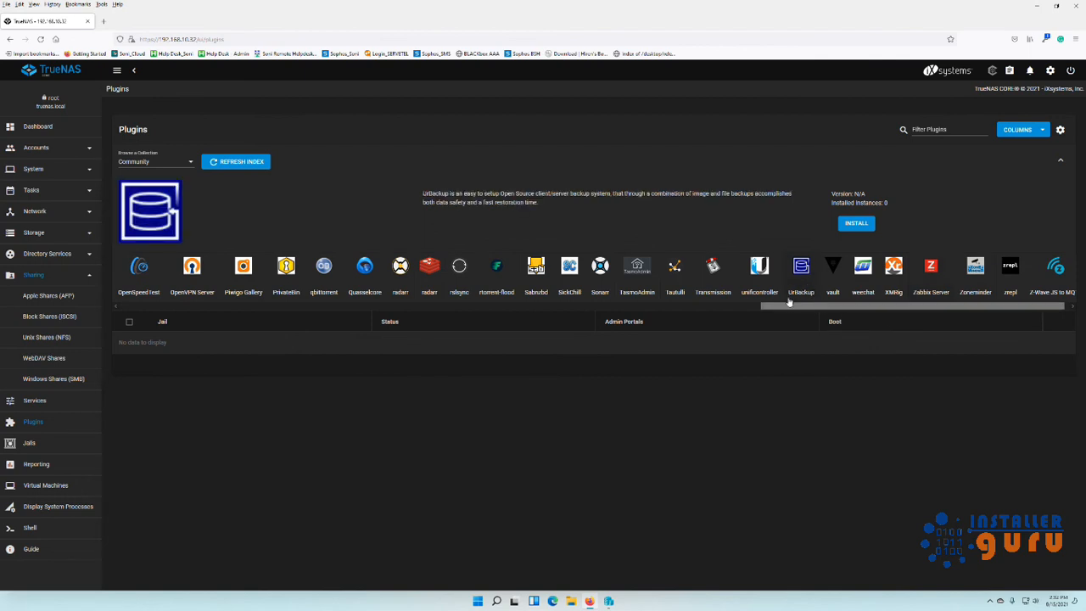
View the OpenVPN Server details, collapse Sharing, and open the empty Jails list.
drag(789, 303, 709, 315)
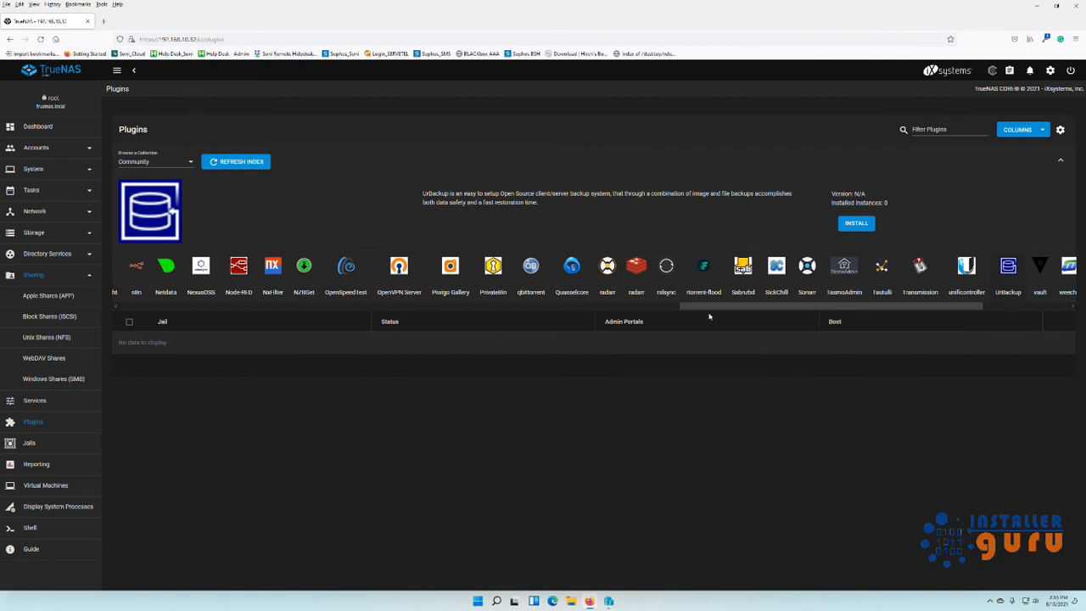
drag(709, 316, 635, 322)
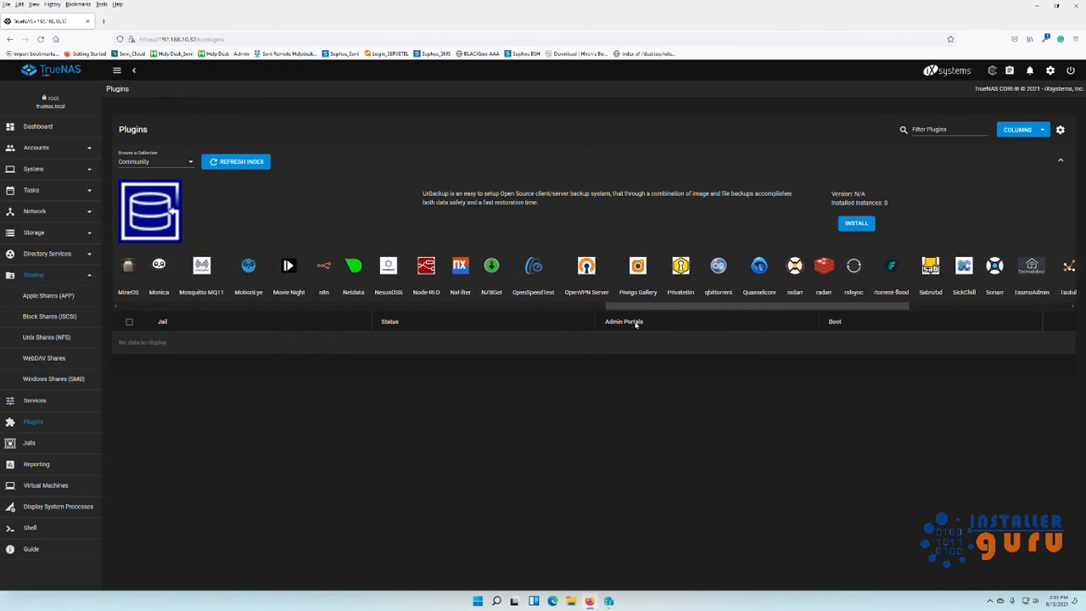
click(583, 287)
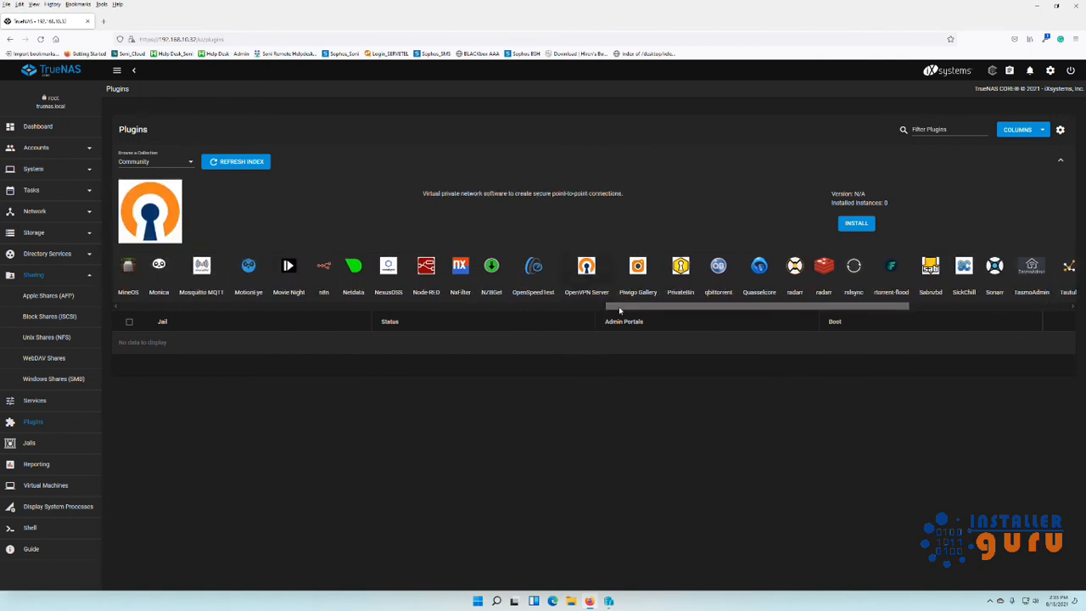
drag(620, 310, 127, 315)
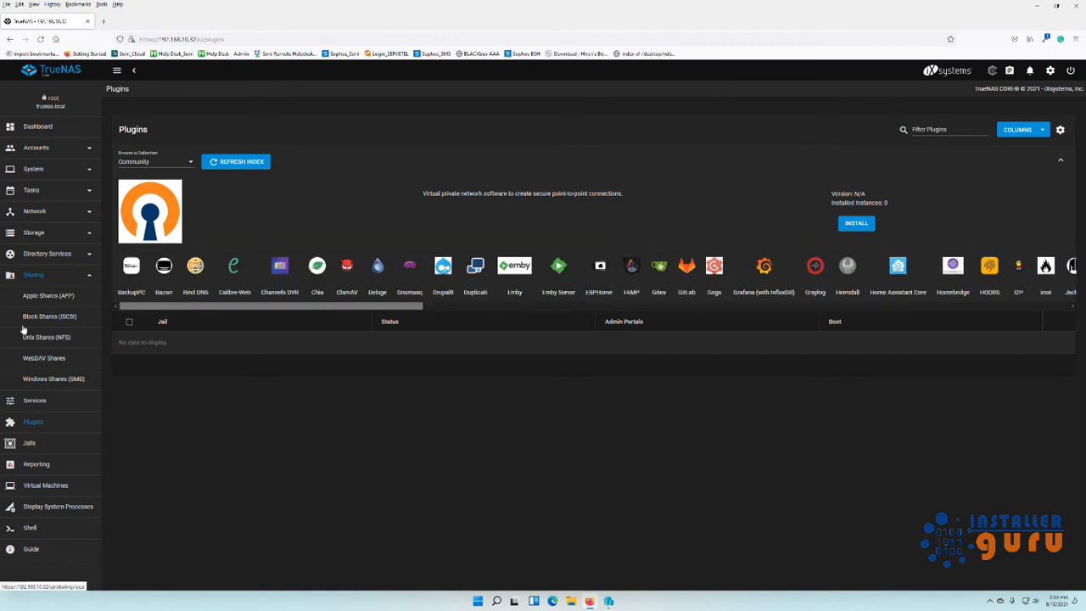
click(89, 277)
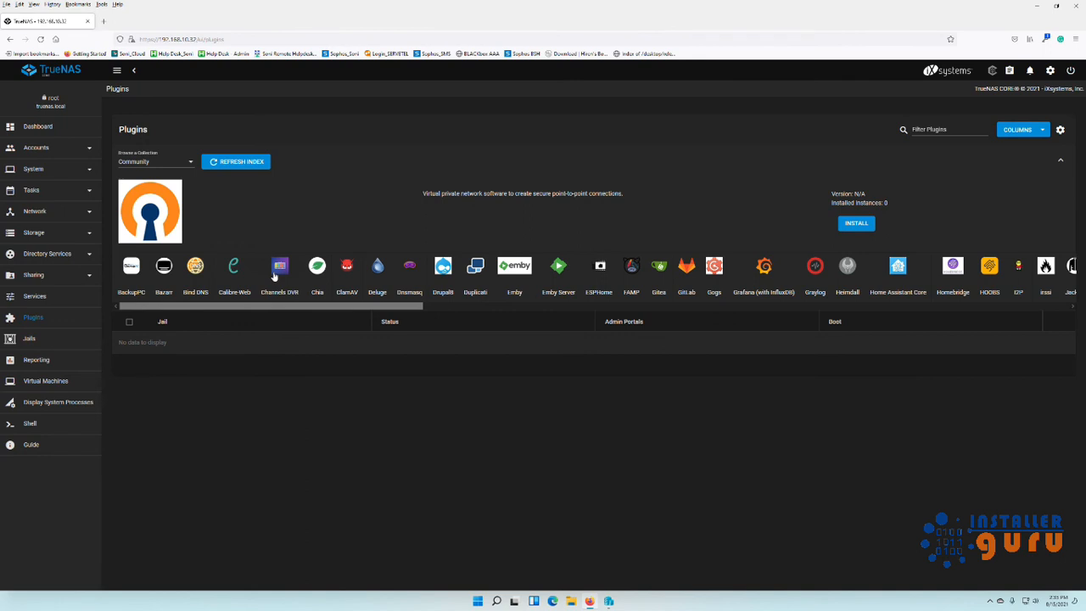
click(30, 342)
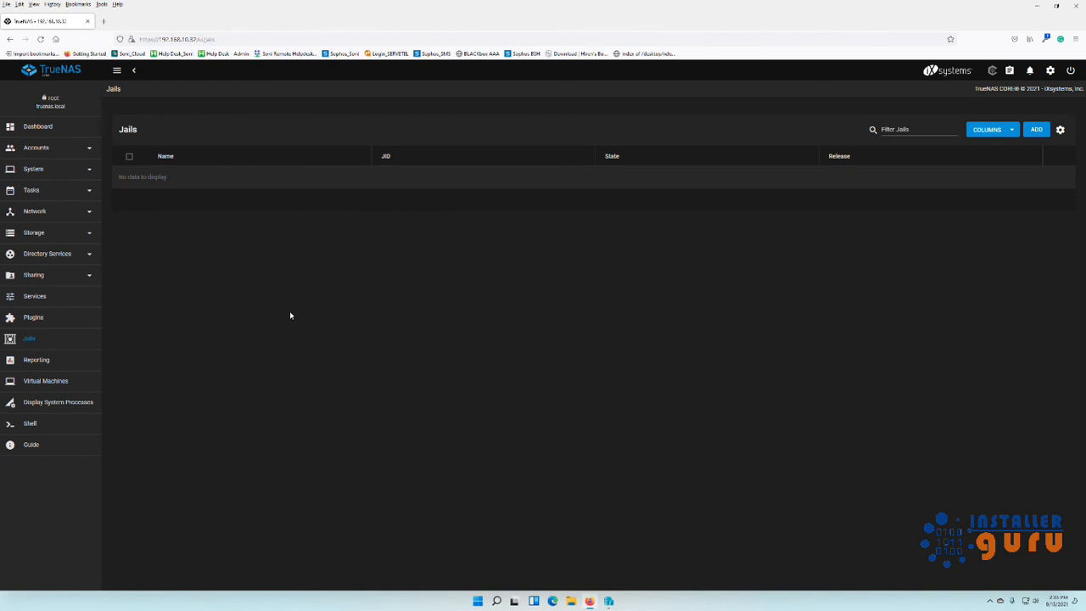
View the Reporting charts for Disk, then Partition, then open the empty Virtual Machines page.
click(35, 360)
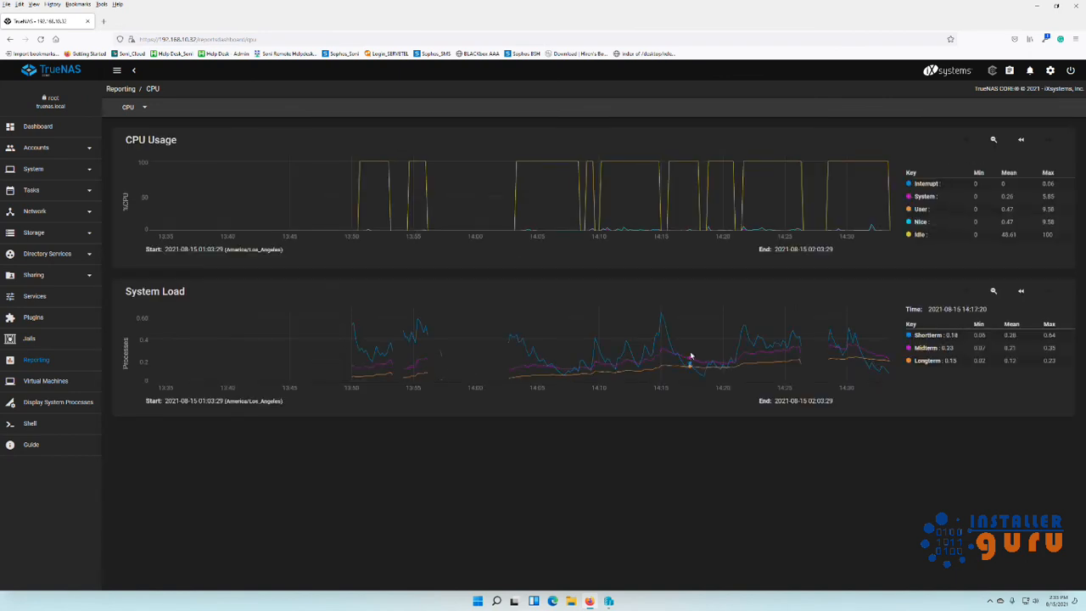
click(144, 108)
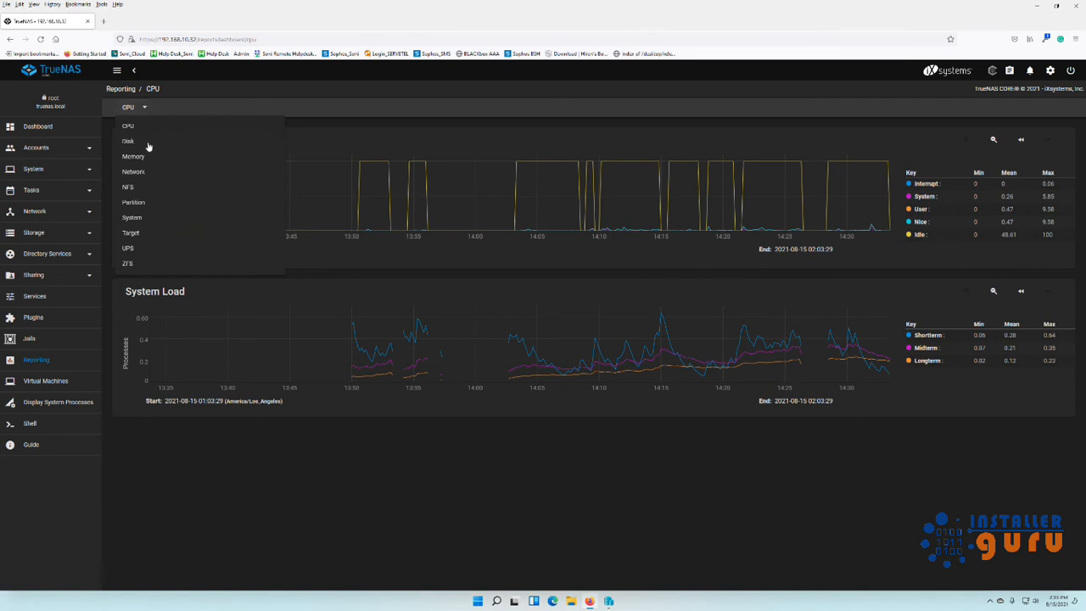
click(147, 148)
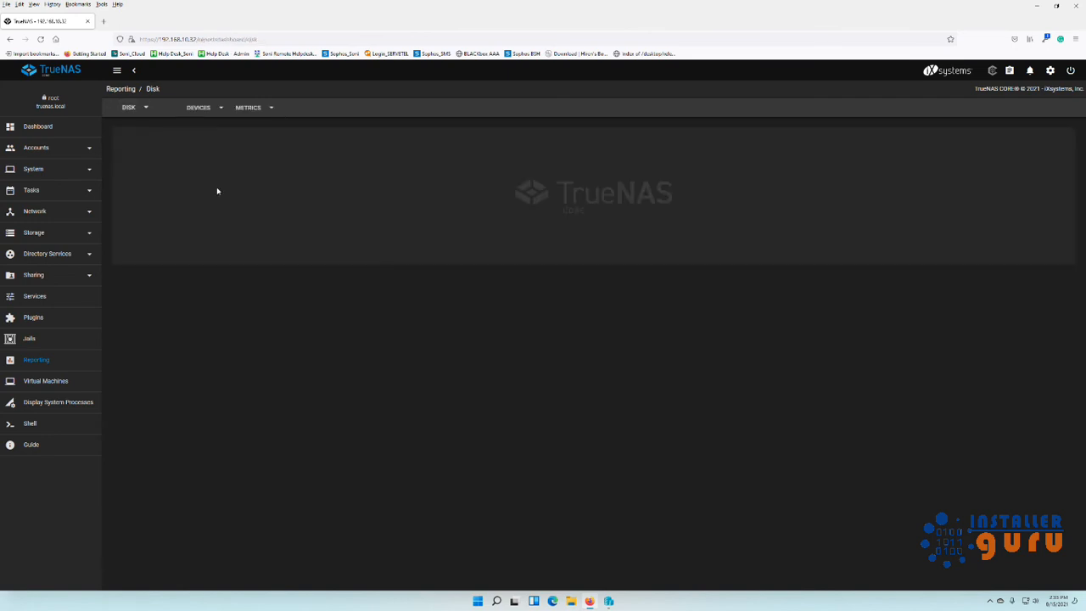
click(147, 108)
click(138, 204)
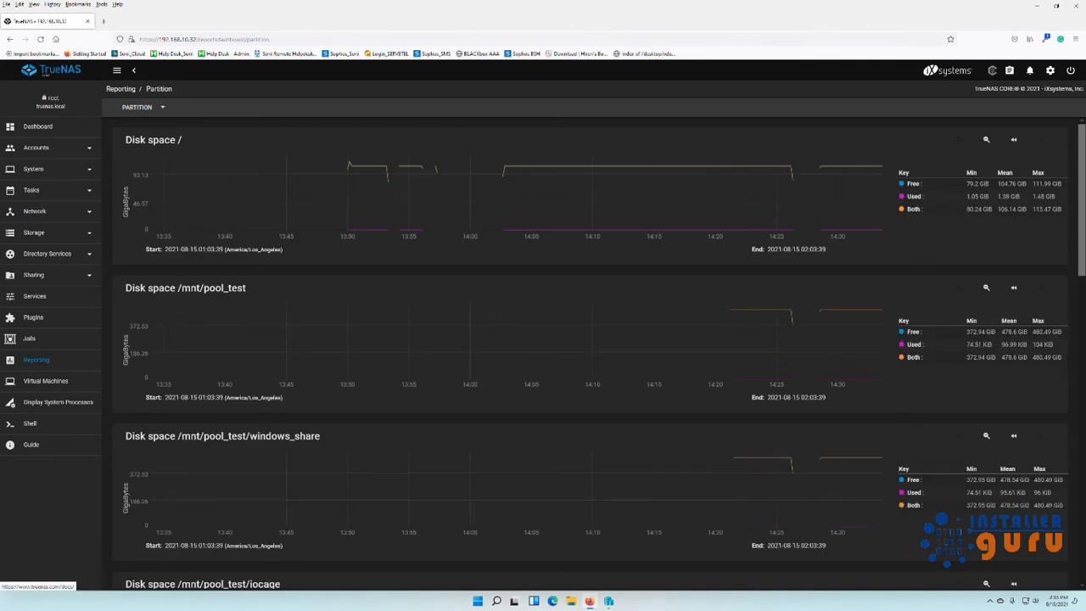
click(42, 385)
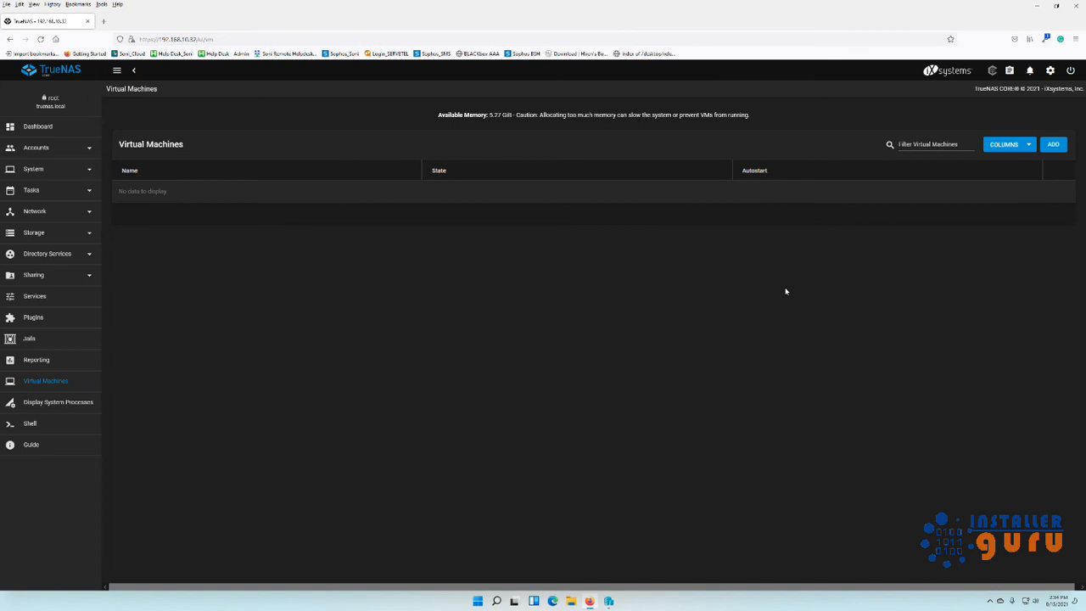
Preview the Add virtual machine wizard, then open Display System Processes and Shell.
click(1054, 145)
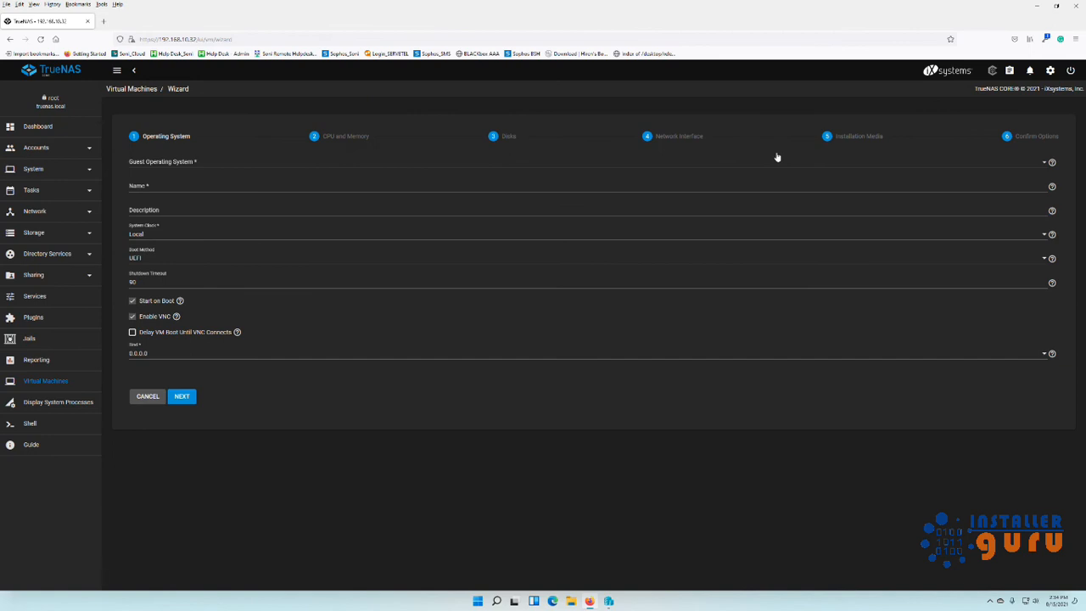
click(57, 404)
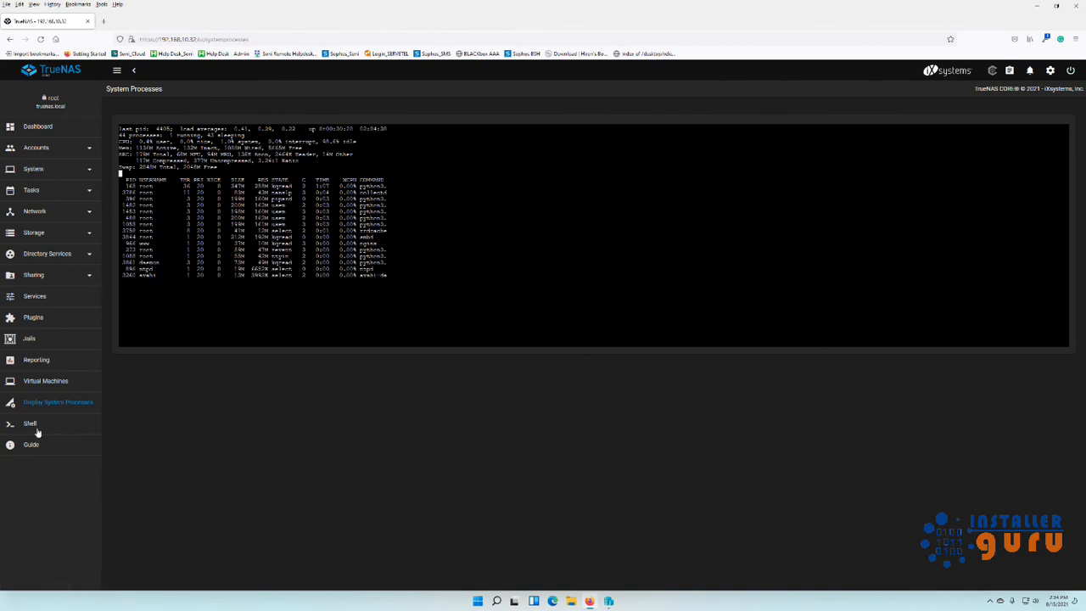
click(37, 429)
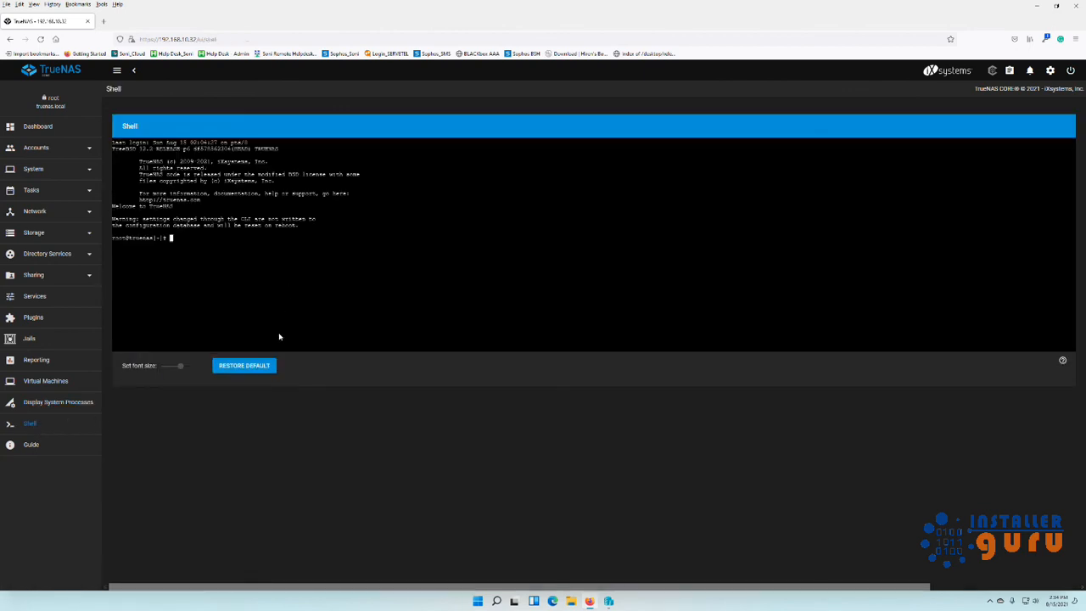
Expand the Tasks, System and Accounts sidebar sections, then go back to the Dashboard.
click(71, 190)
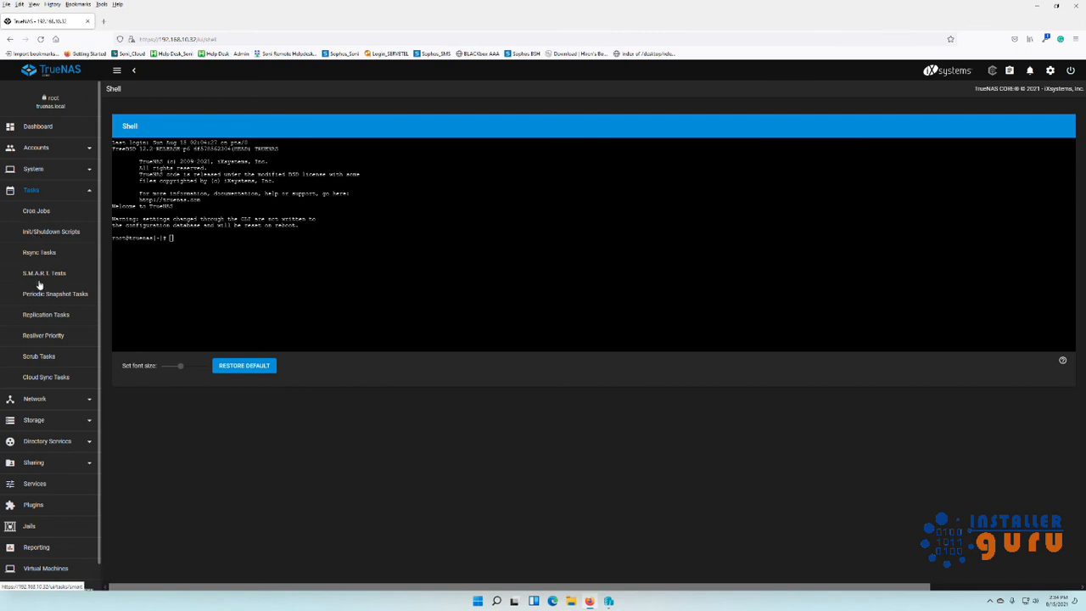
click(74, 171)
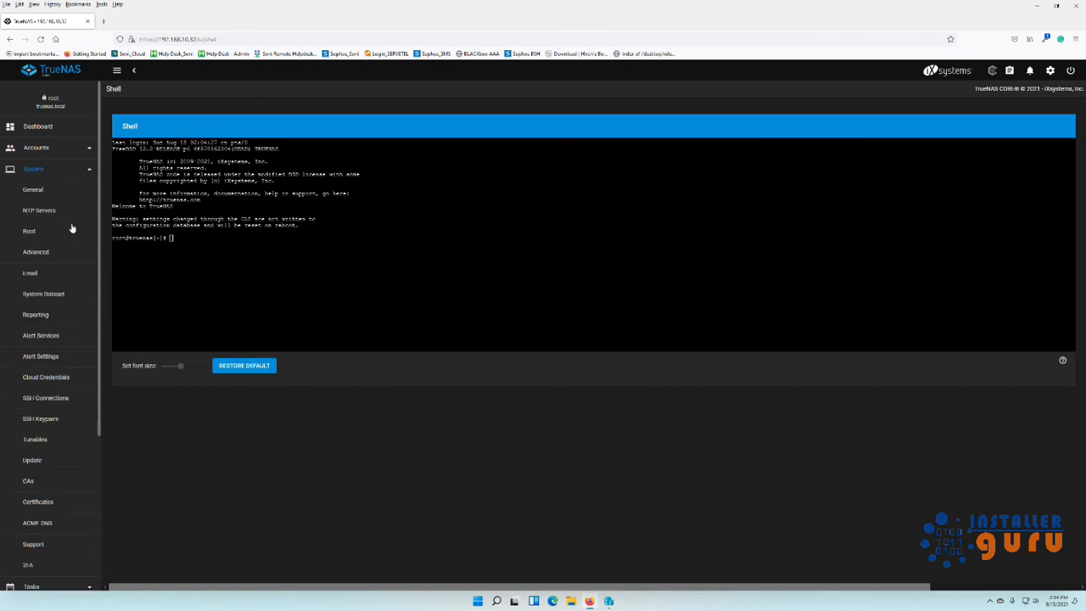
scroll(72, 393, down, 1)
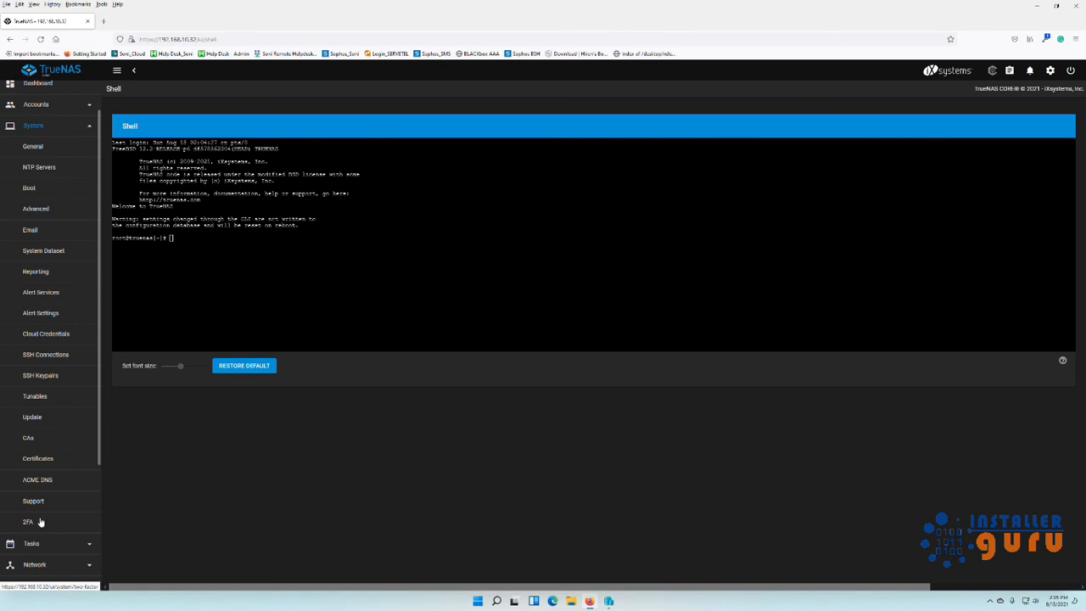
scroll(49, 340, up, 2)
click(70, 150)
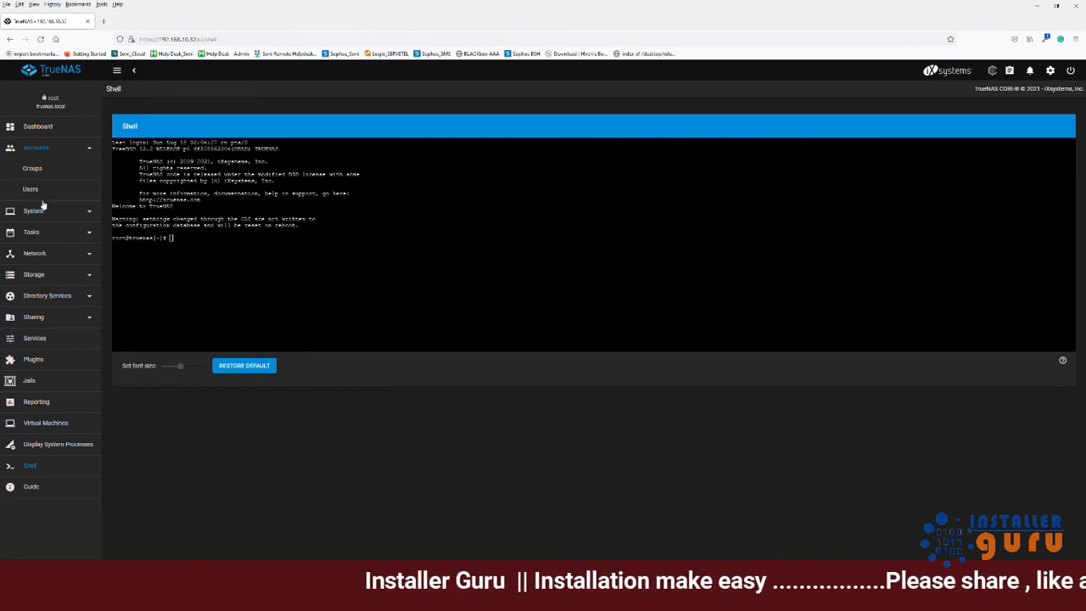
click(34, 131)
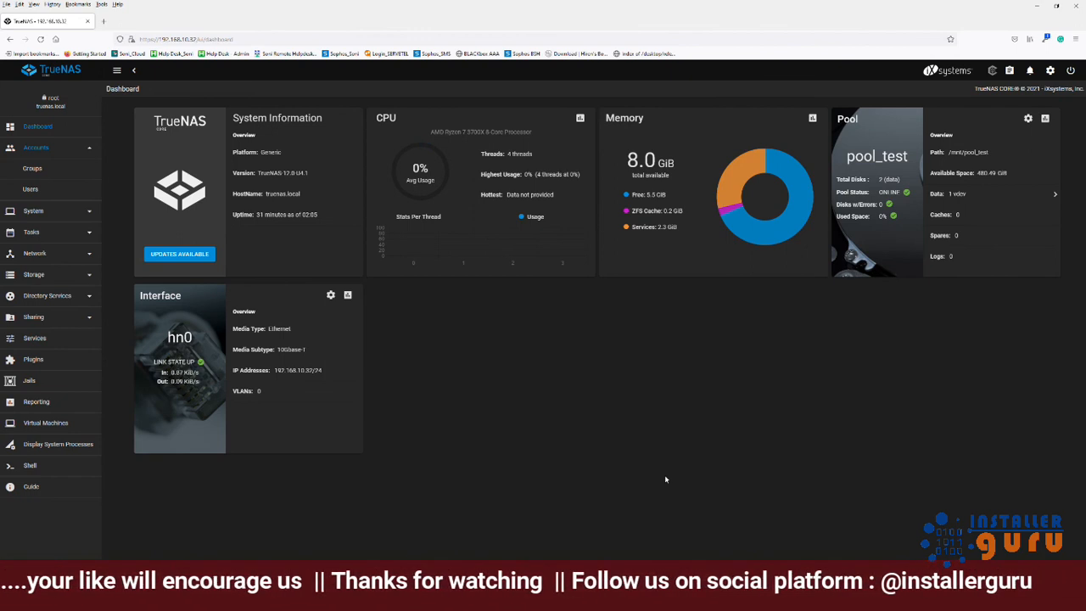
click(51, 296)
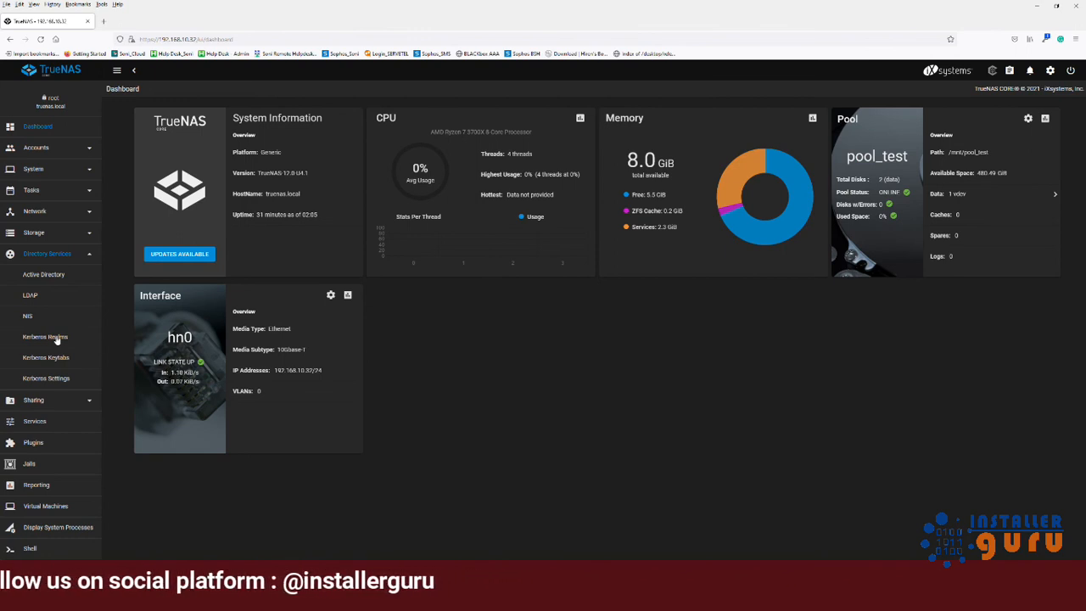
click(91, 256)
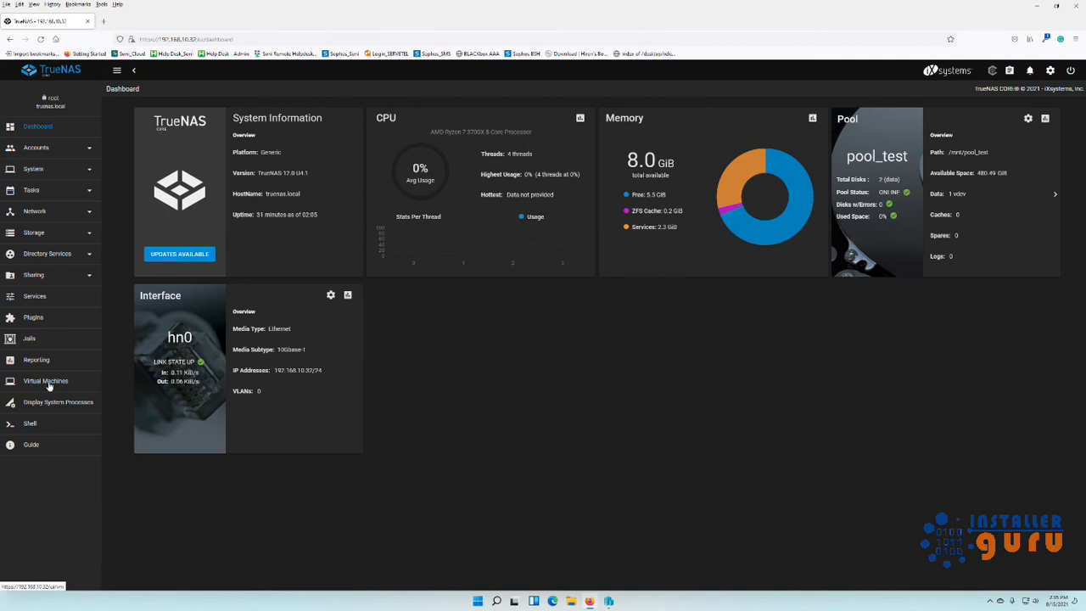
click(84, 280)
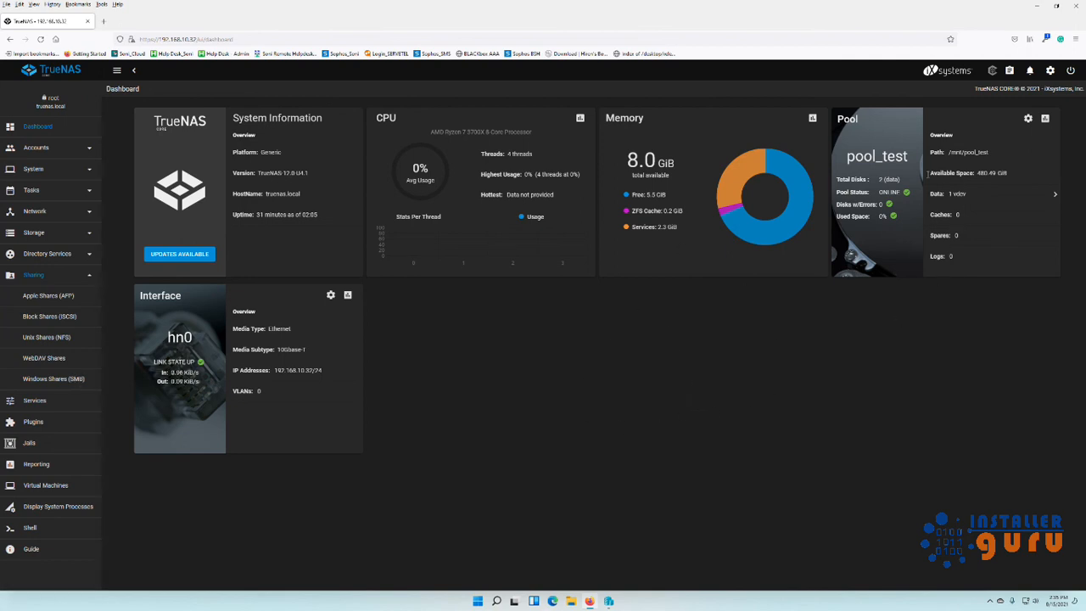
click(32, 234)
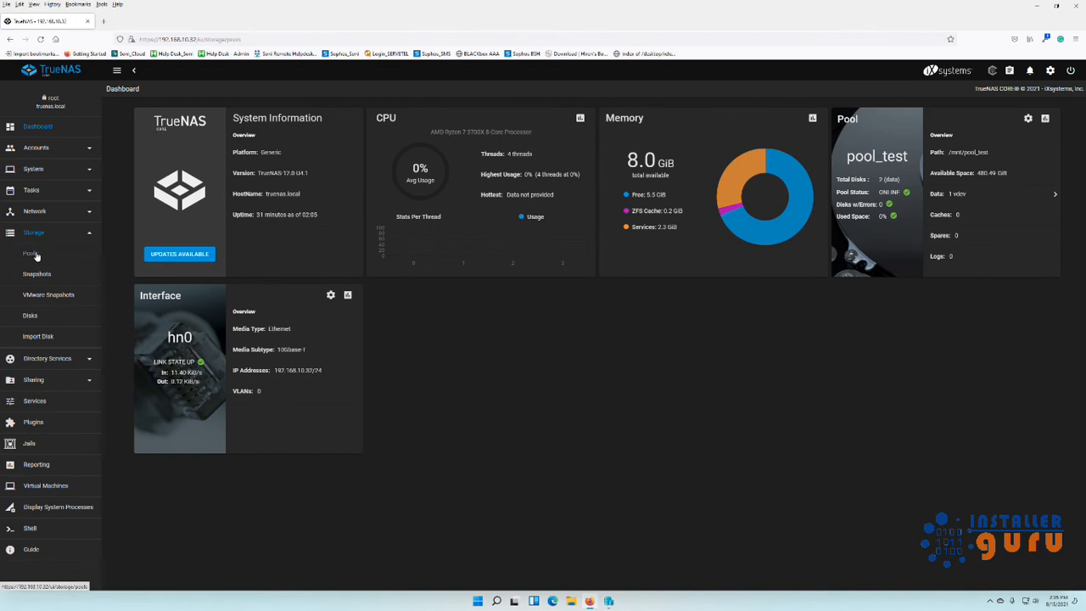
click(35, 254)
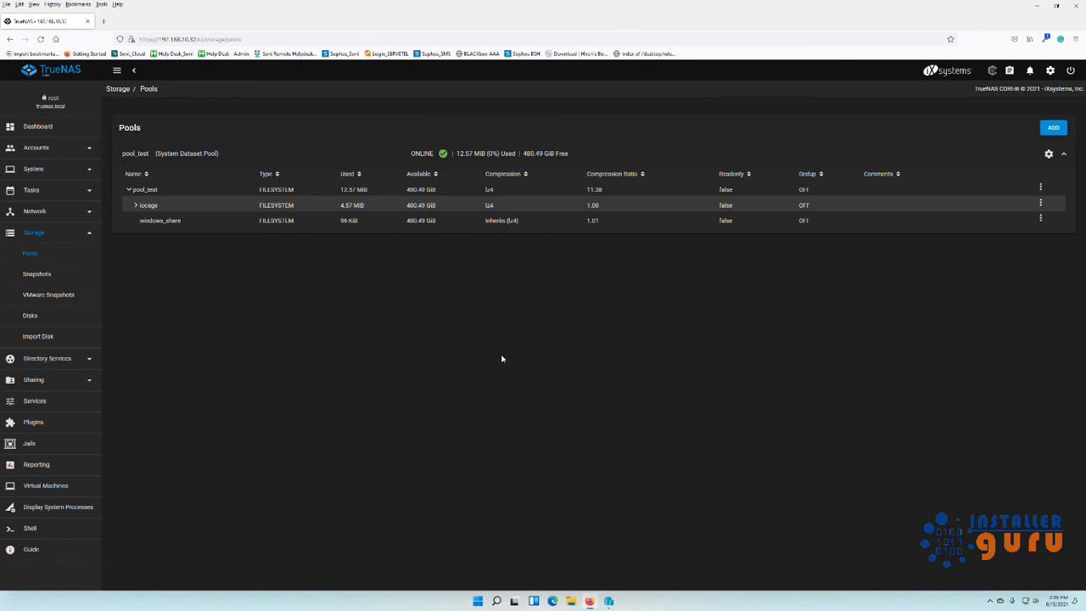
click(91, 234)
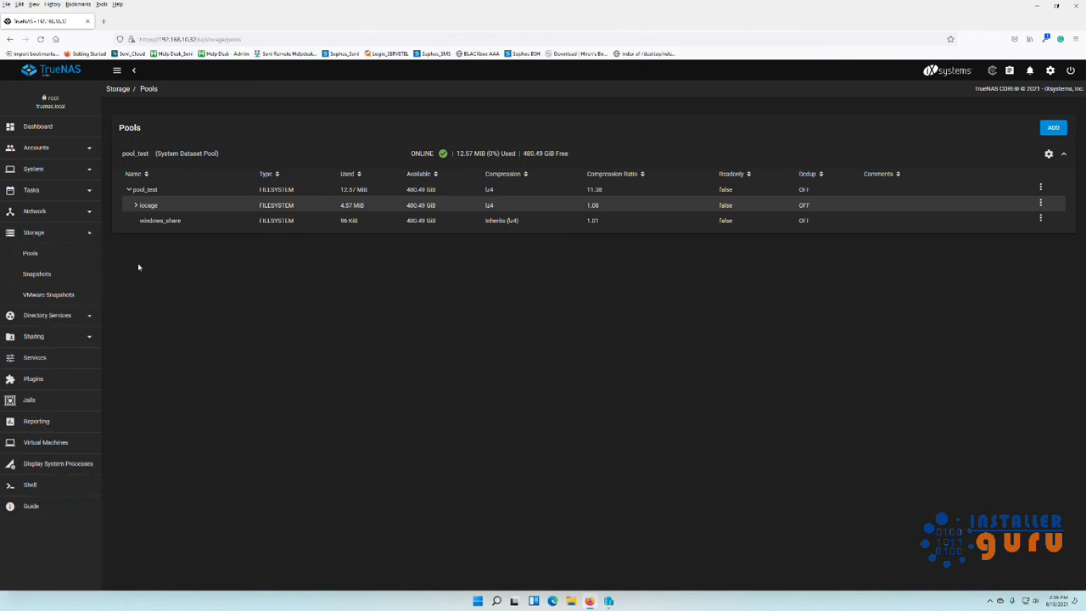
click(75, 135)
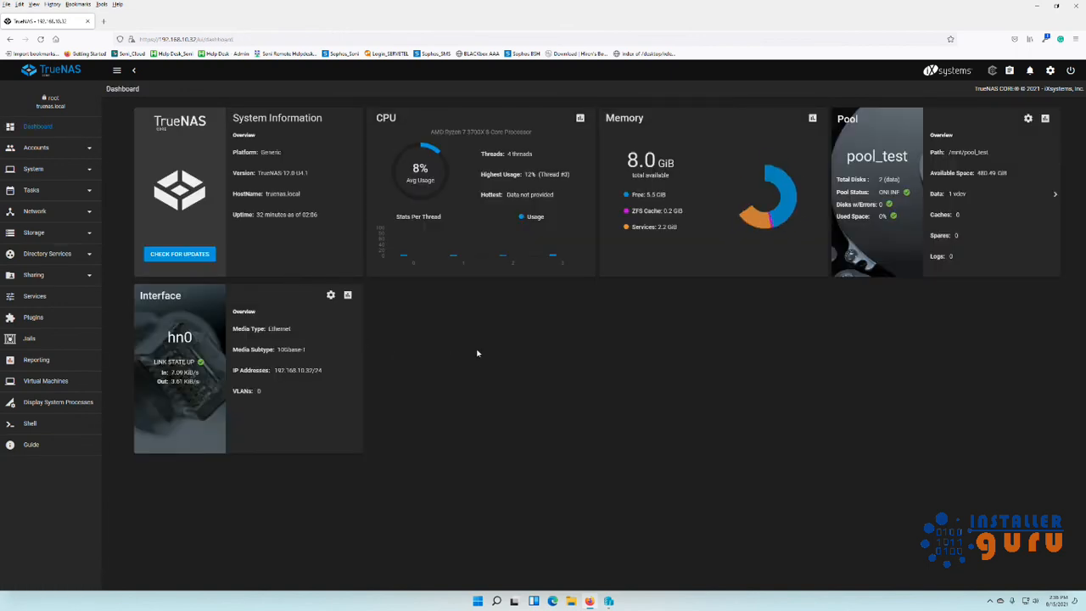